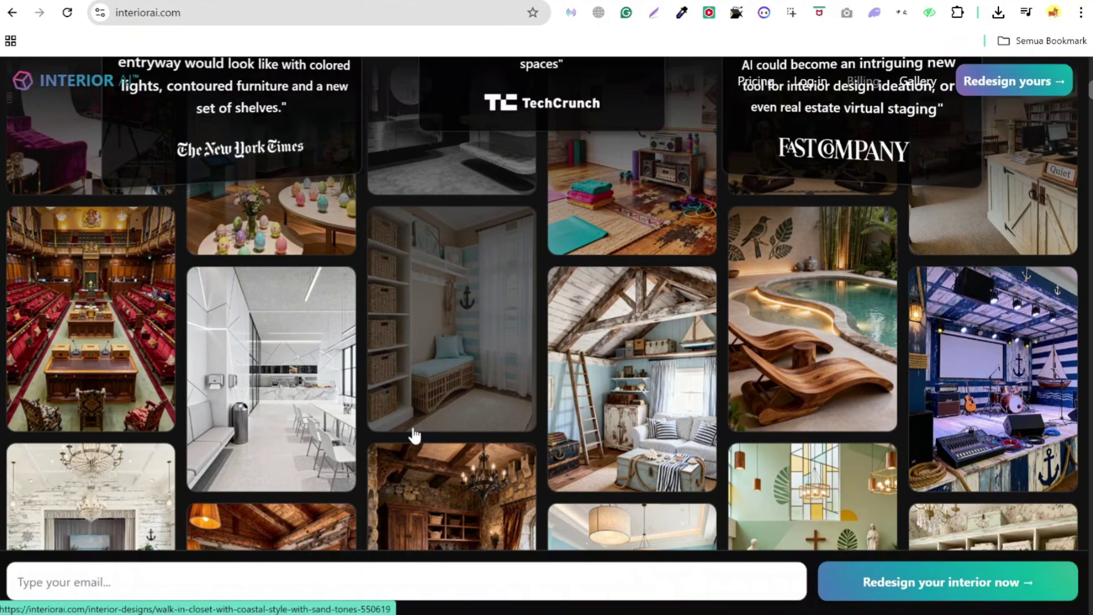
- Scroll past the gallery and bedroom before/after images to the 'Transform empty spaces' section
{"action": "scroll", "coordinate": [414, 436], "scroll_direction": "down", "scroll_amount": 3}
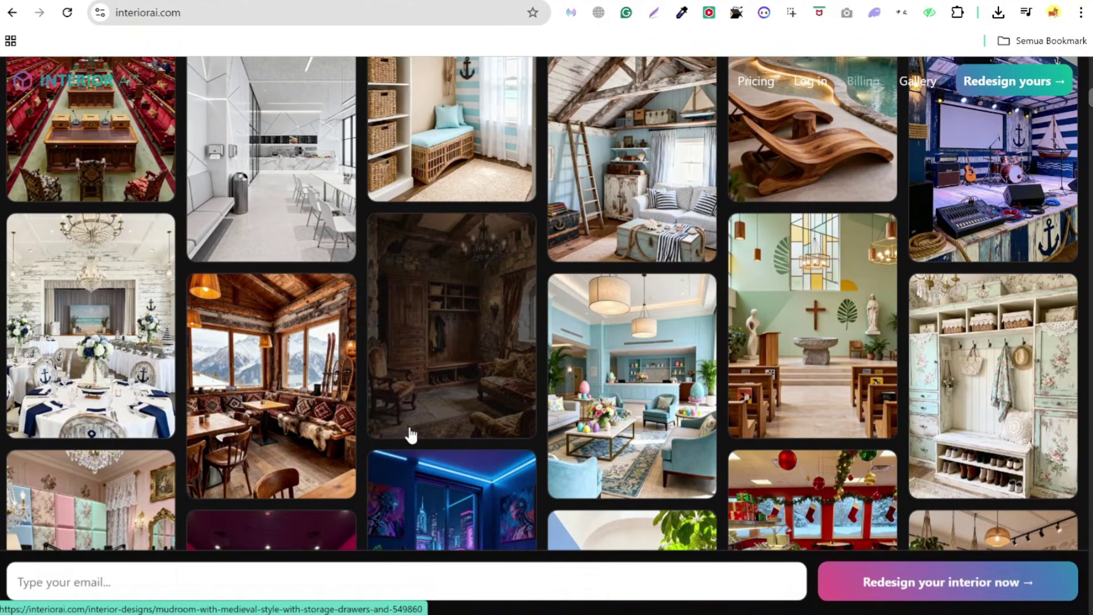
{"action": "scroll", "coordinate": [409, 435], "scroll_direction": "down", "scroll_amount": 2}
{"action": "scroll", "coordinate": [410, 436], "scroll_direction": "down", "scroll_amount": 10}
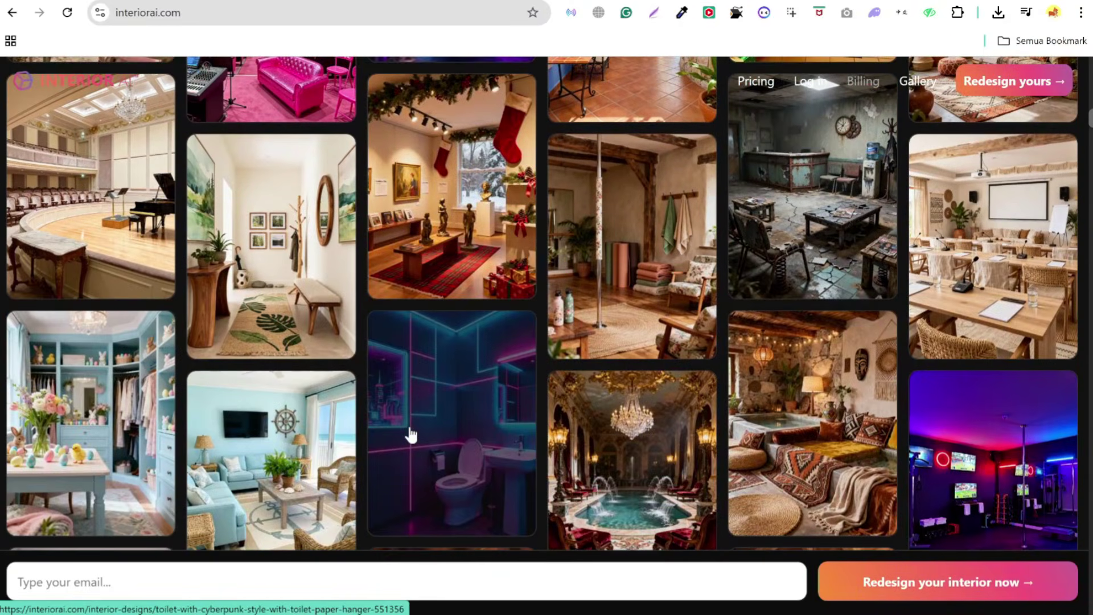
{"action": "scroll", "coordinate": [410, 436], "scroll_direction": "down", "scroll_amount": 1}
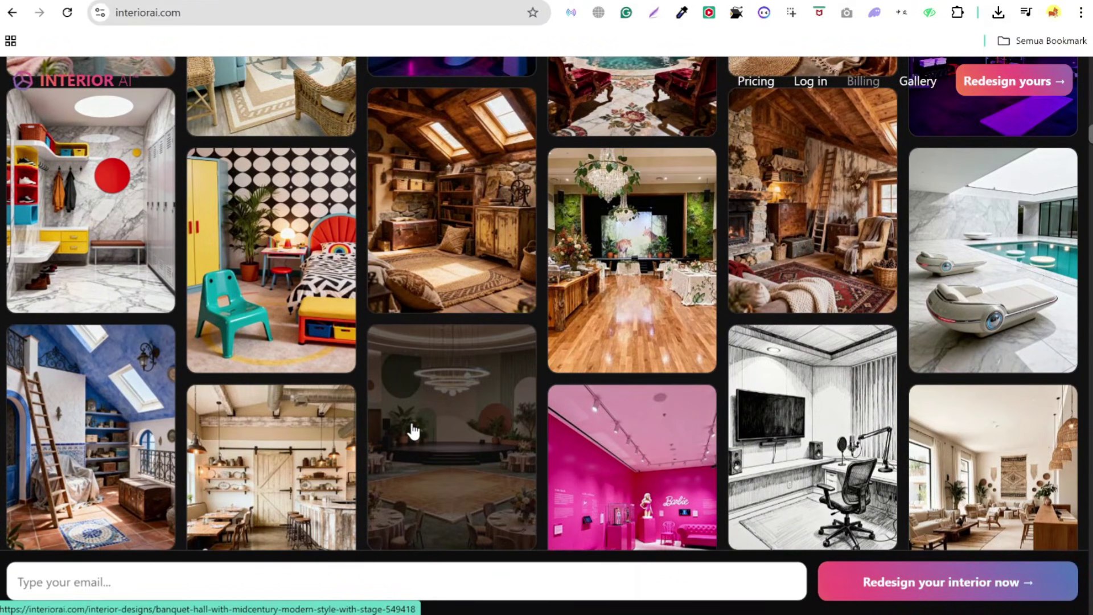
{"action": "scroll", "coordinate": [413, 425], "scroll_direction": "down", "scroll_amount": 2}
{"action": "scroll", "coordinate": [413, 424], "scroll_direction": "down", "scroll_amount": 2}
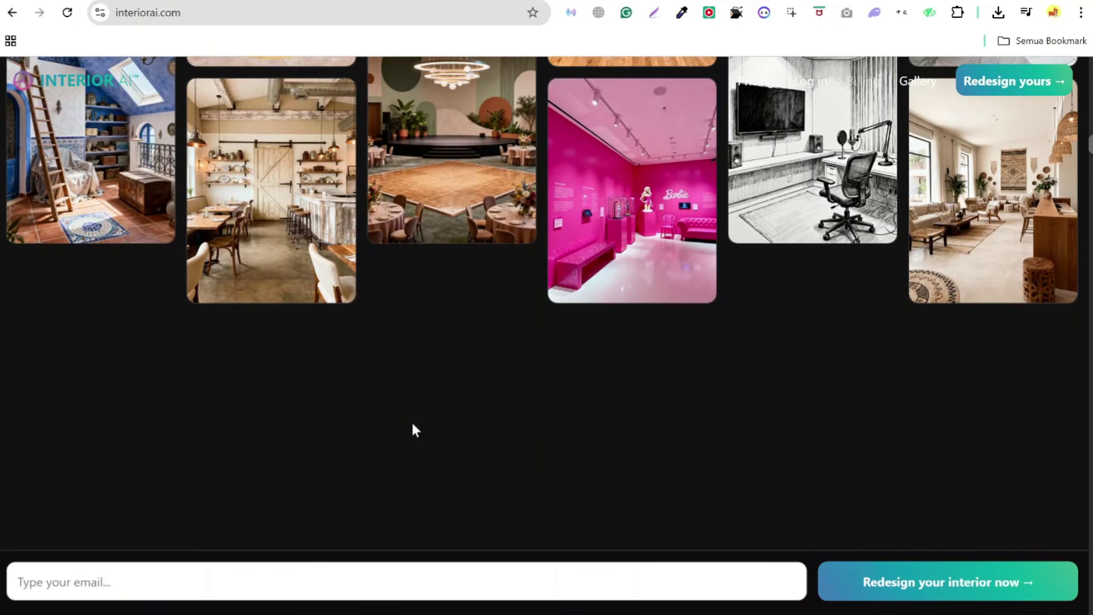
{"action": "scroll", "coordinate": [412, 424], "scroll_direction": "down", "scroll_amount": 3}
{"action": "scroll", "coordinate": [412, 424], "scroll_direction": "down", "scroll_amount": 3}
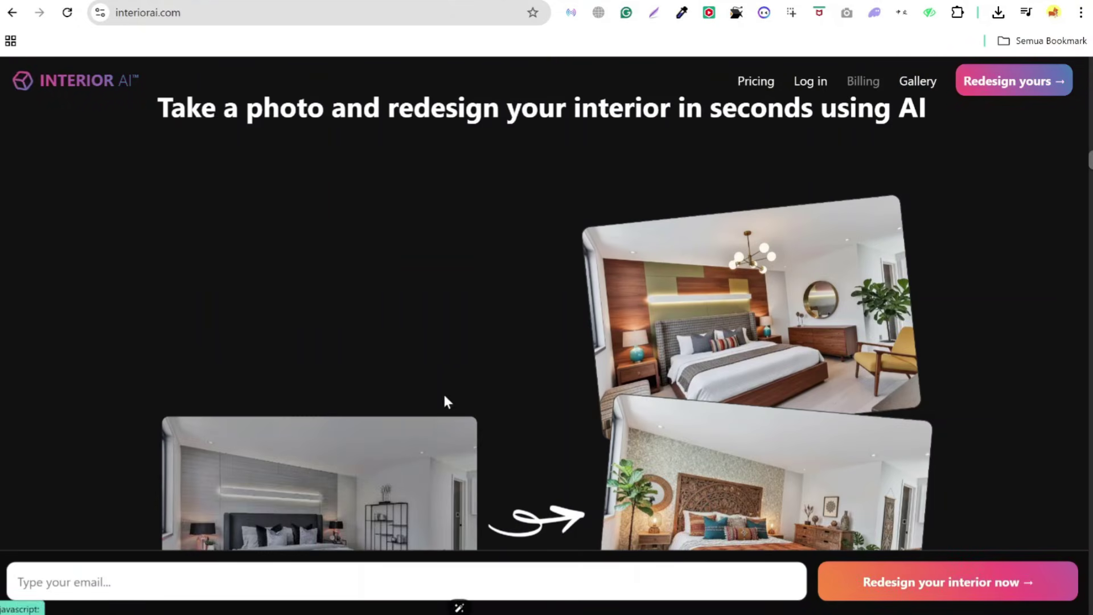
{"action": "scroll", "coordinate": [497, 382], "scroll_direction": "down", "scroll_amount": 2}
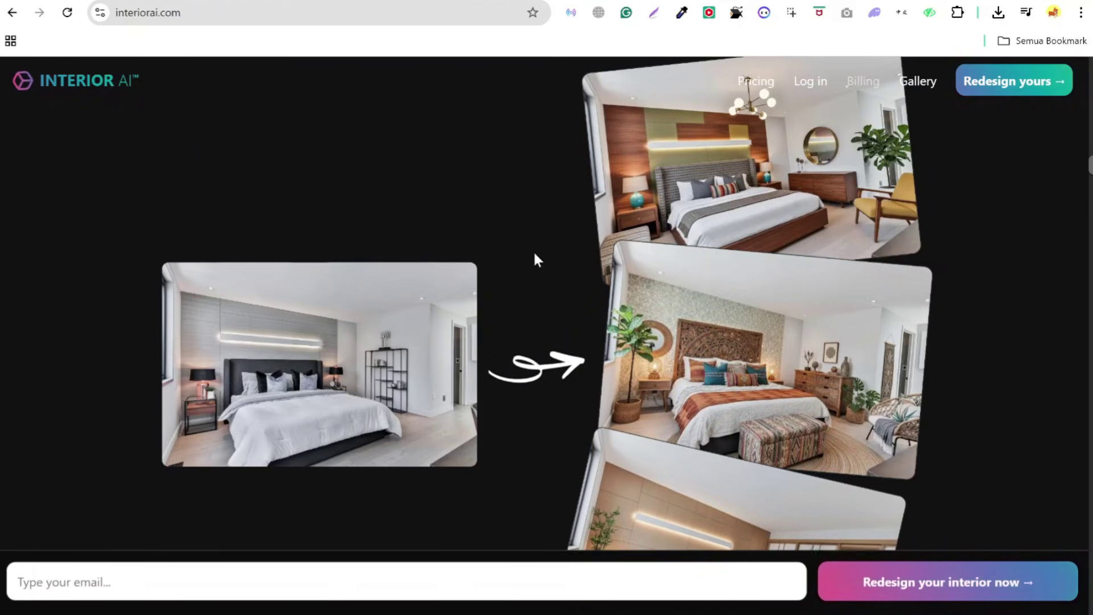
{"action": "scroll", "coordinate": [534, 257], "scroll_direction": "down", "scroll_amount": 5}
{"action": "scroll", "coordinate": [469, 312], "scroll_direction": "down", "scroll_amount": 5}
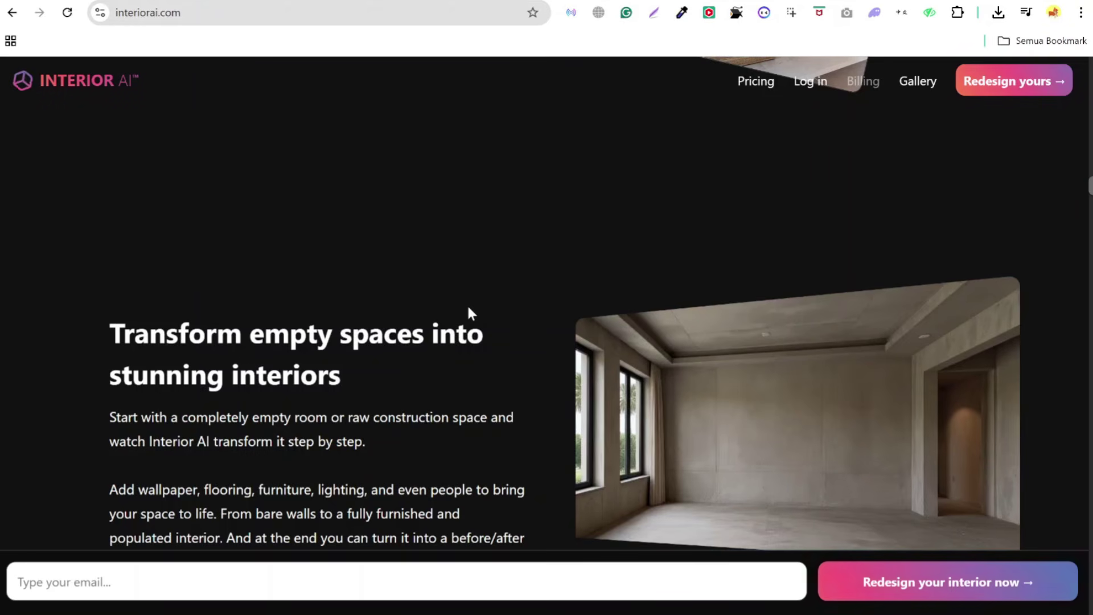
{"action": "scroll", "coordinate": [468, 308], "scroll_direction": "down", "scroll_amount": 1}
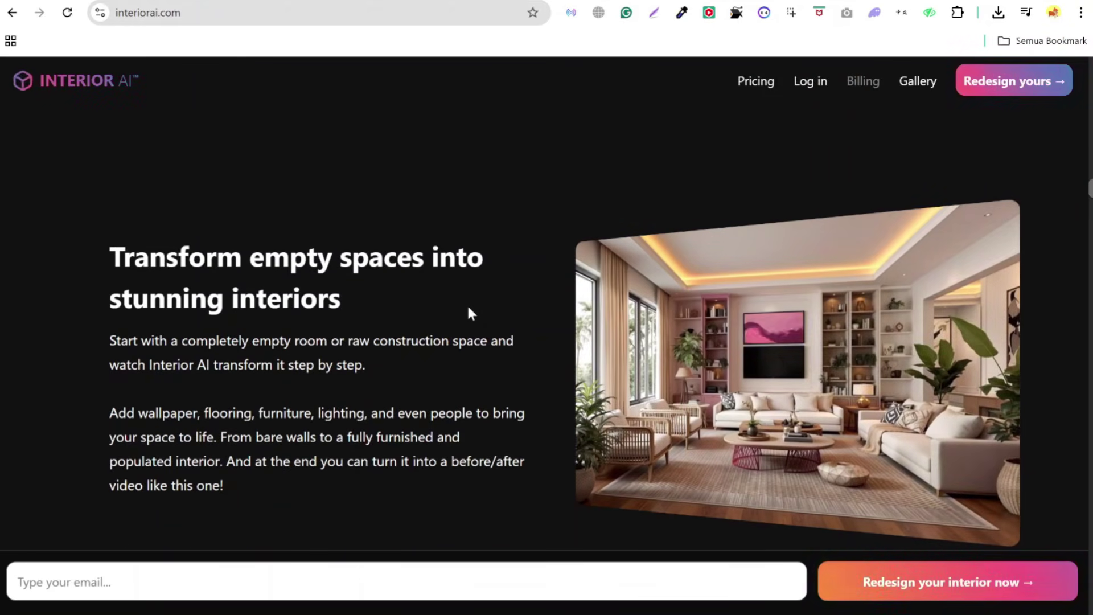
- Unmute the empty-to-furnished room demo video and replay it from the start, skipping to 0:04
{"action": "mouse_move", "coordinate": [938, 308]}
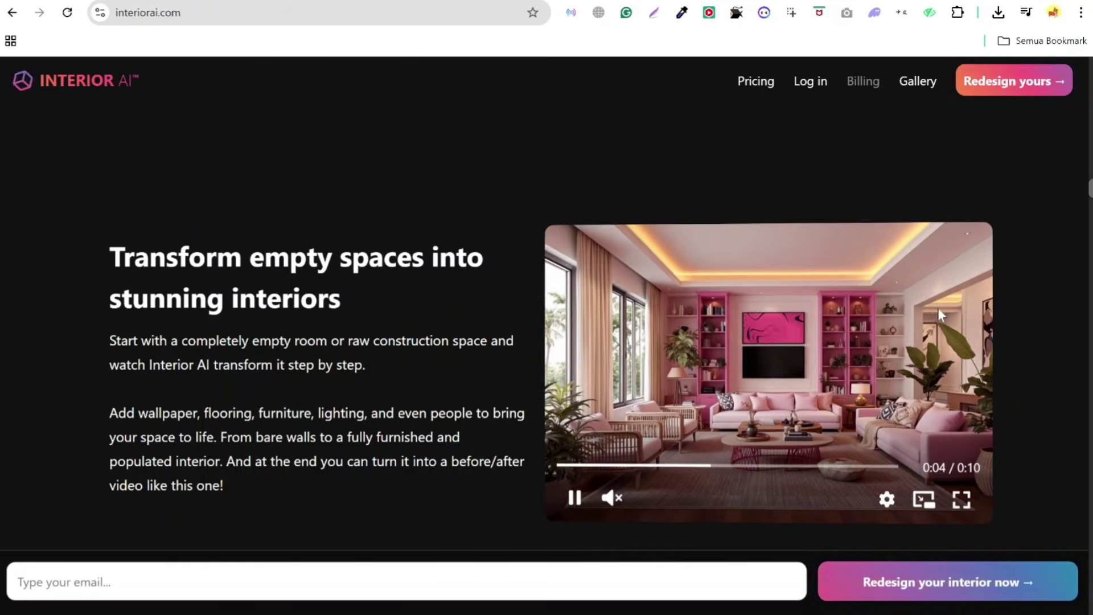
{"action": "left_click", "coordinate": [607, 504]}
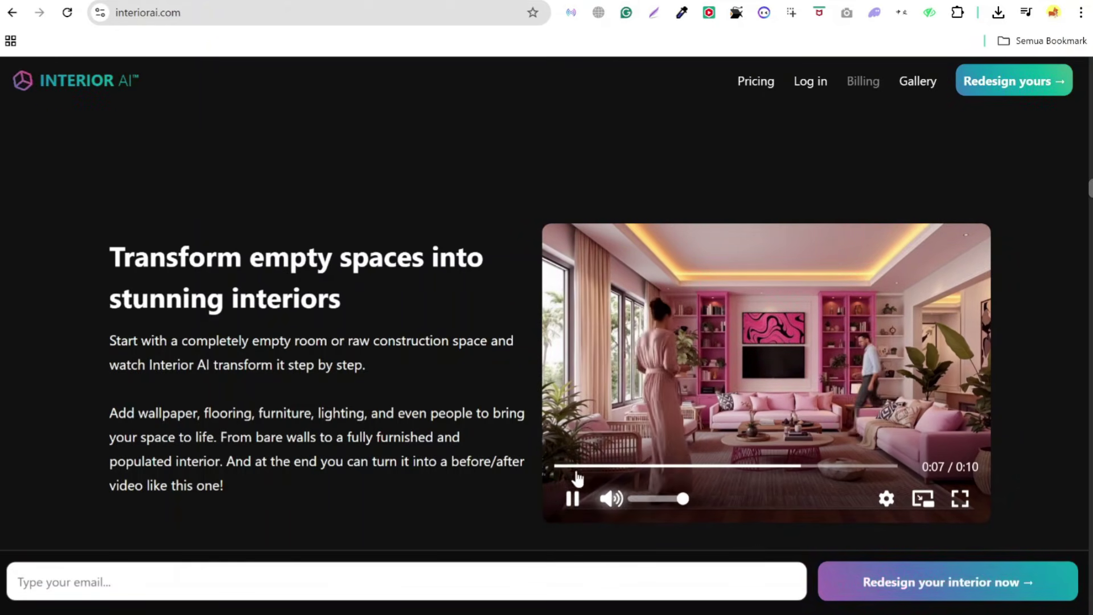
{"action": "left_click", "coordinate": [573, 497]}
{"action": "left_click", "coordinate": [568, 467]}
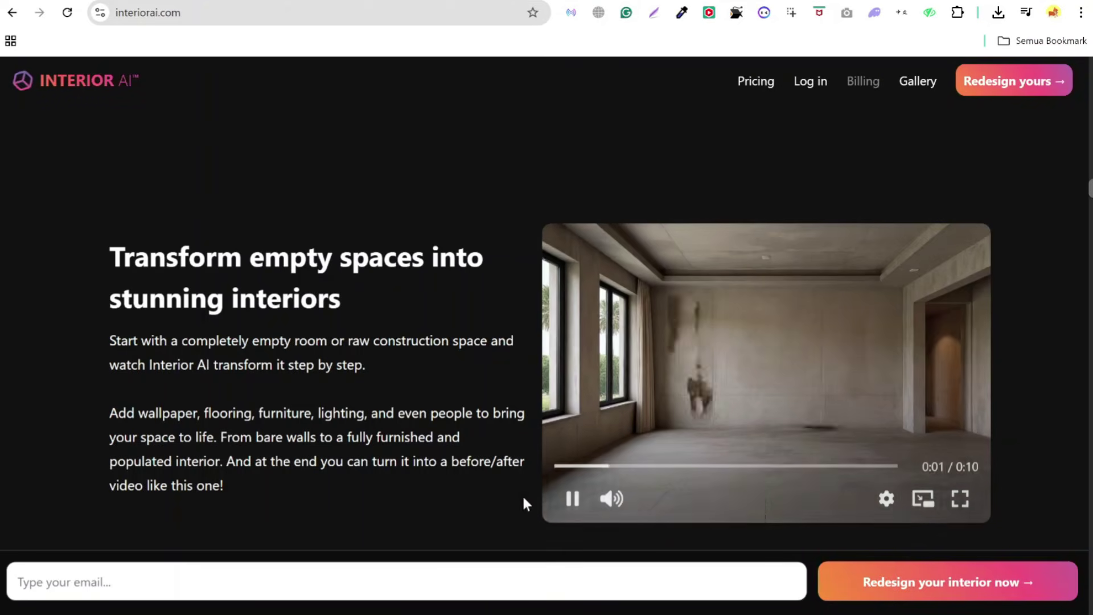
{"action": "left_click", "coordinate": [573, 499]}
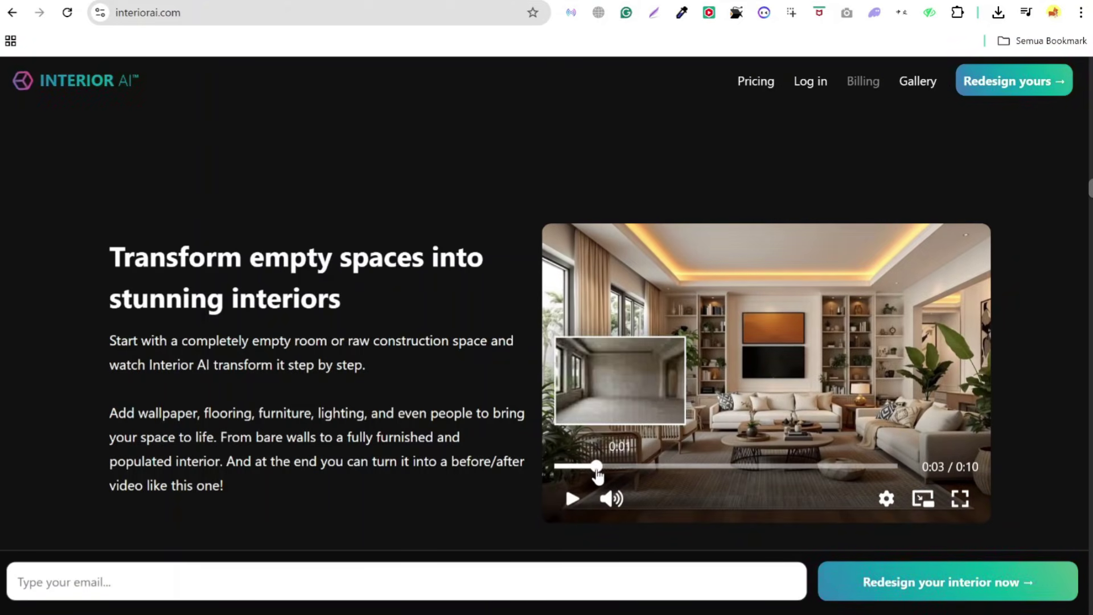
{"action": "left_click", "coordinate": [599, 466]}
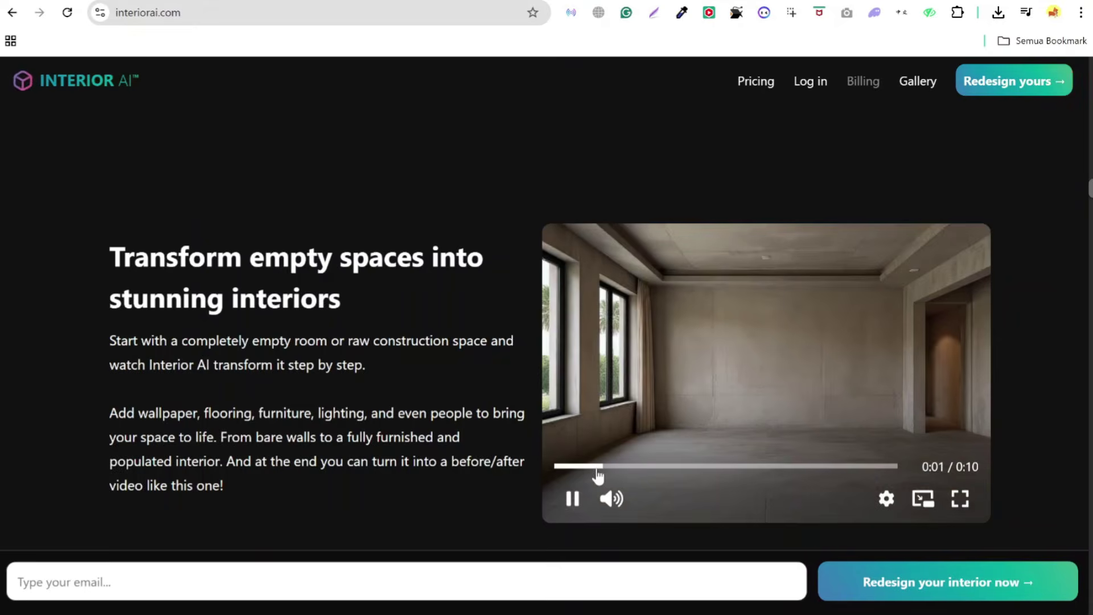
{"action": "left_click", "coordinate": [706, 467]}
{"action": "left_click", "coordinate": [572, 499]}
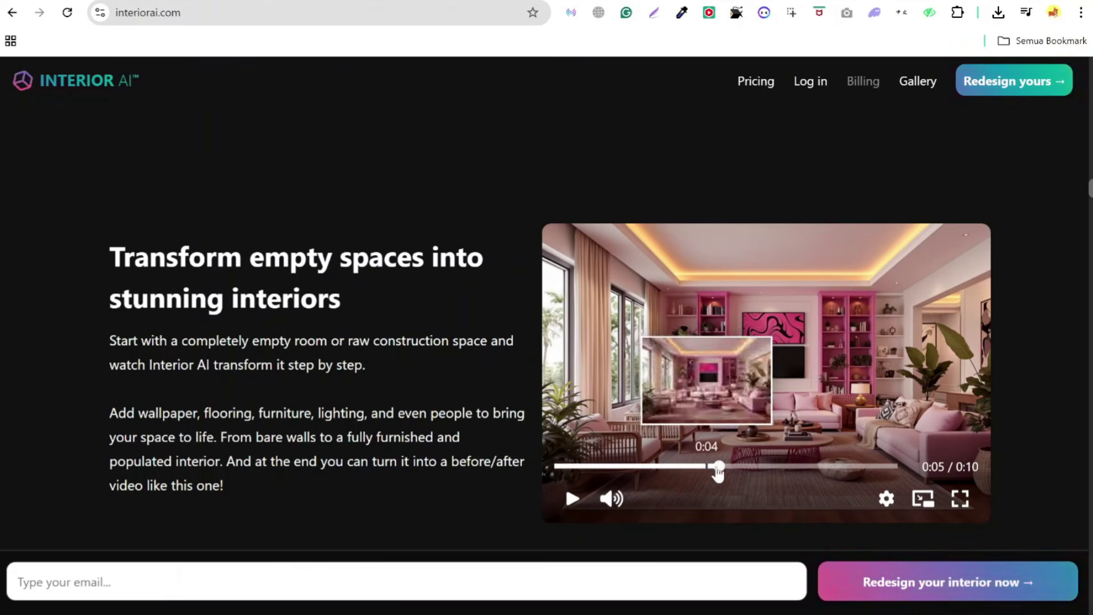
{"action": "left_click", "coordinate": [572, 500]}
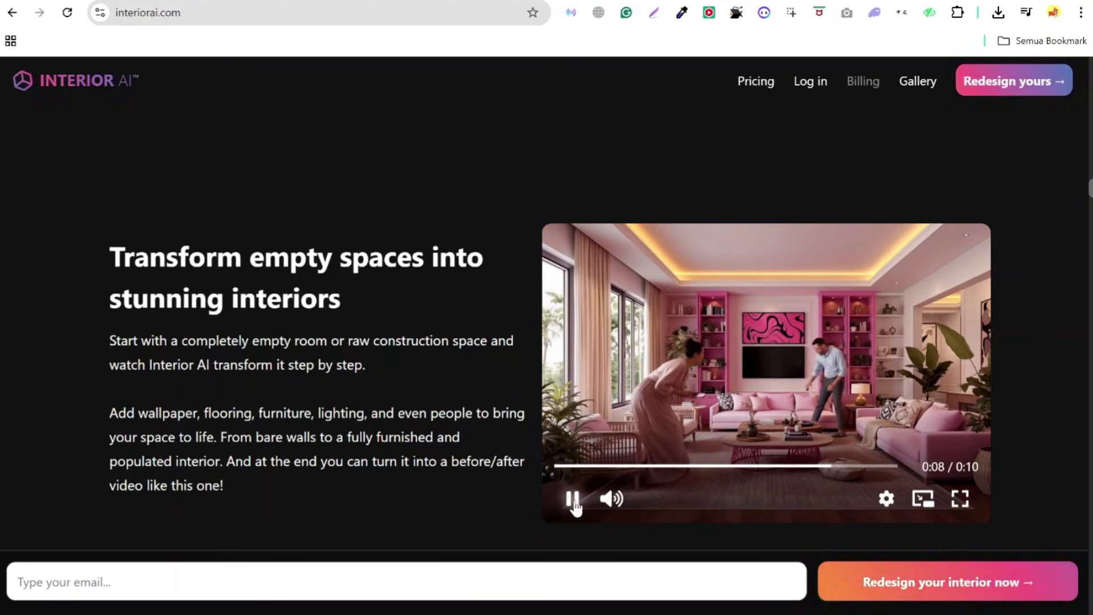
- Scroll to the 'Walk inside your interior designs in 3D' section and unmute its demo video
{"action": "scroll", "coordinate": [460, 439], "scroll_direction": "down", "scroll_amount": 7}
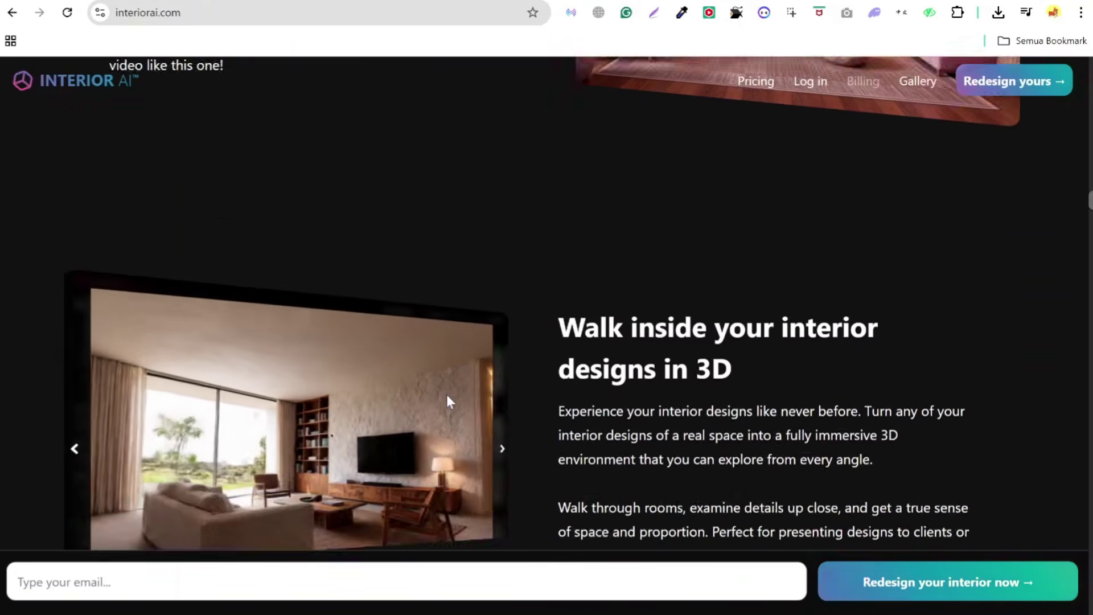
{"action": "scroll", "coordinate": [446, 395], "scroll_direction": "down", "scroll_amount": 2}
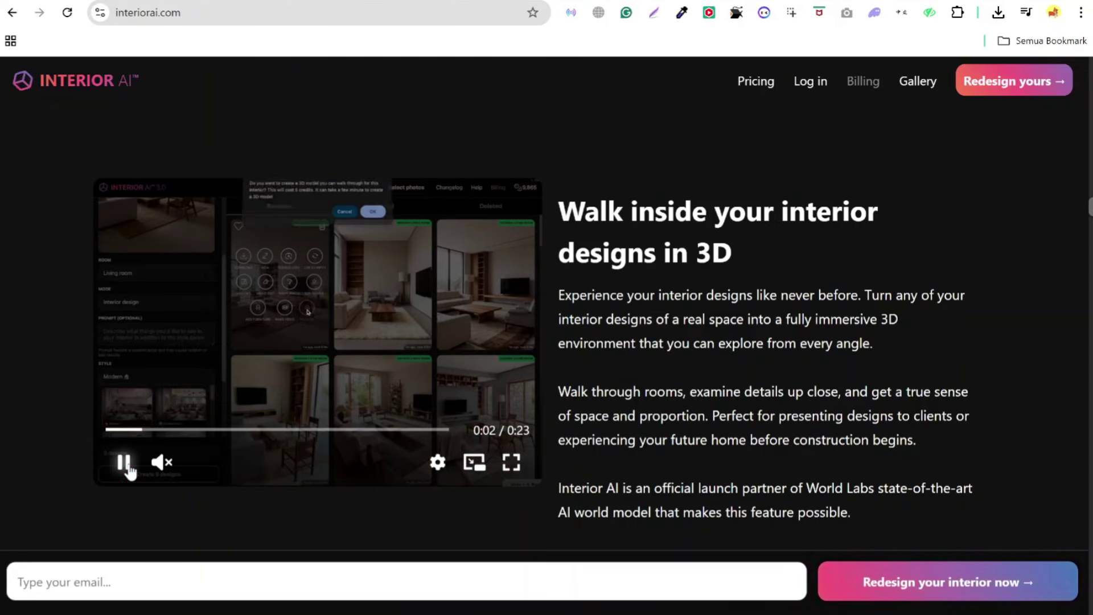
{"action": "mouse_move", "coordinate": [178, 464]}
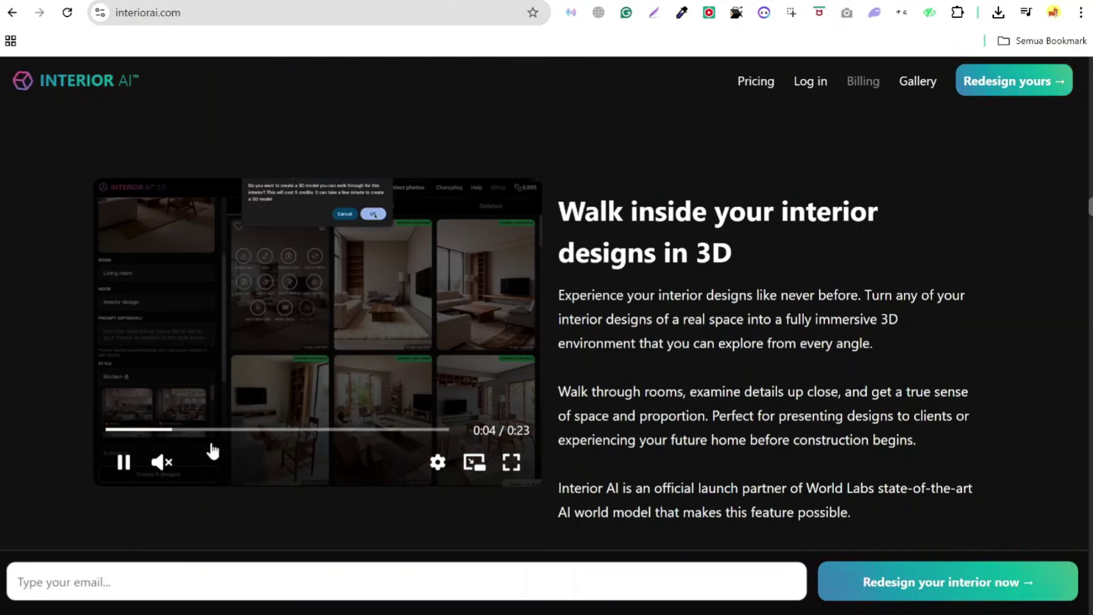
{"action": "left_click", "coordinate": [165, 468]}
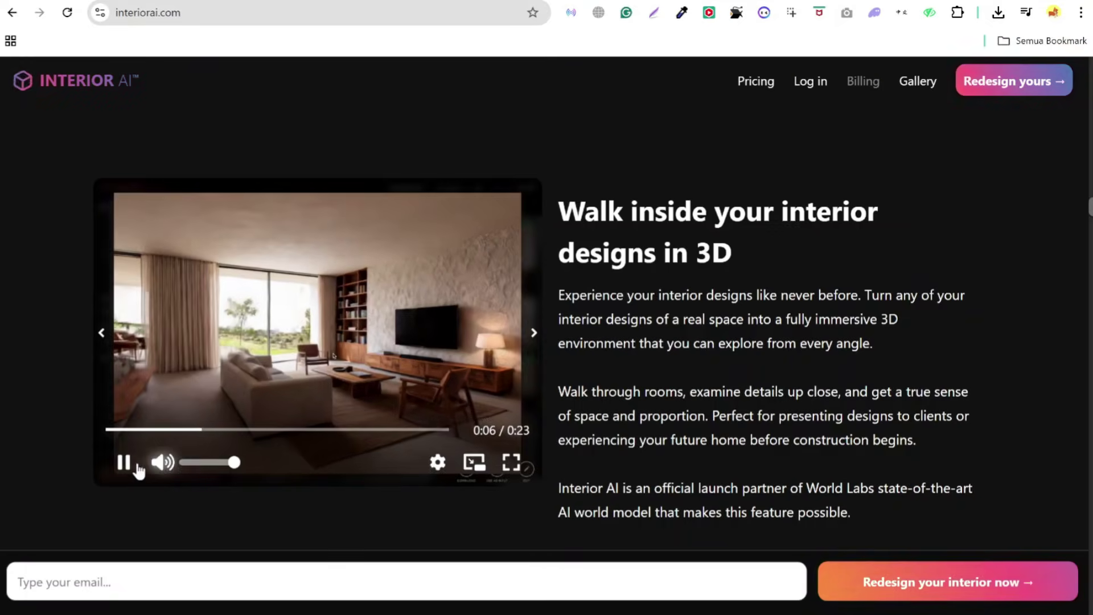
- Pause the 3D walkthrough video and look over the Sketch2Image and SketchUp render examples
{"action": "left_click", "coordinate": [125, 463]}
{"action": "scroll", "coordinate": [402, 376], "scroll_direction": "down", "scroll_amount": 10}
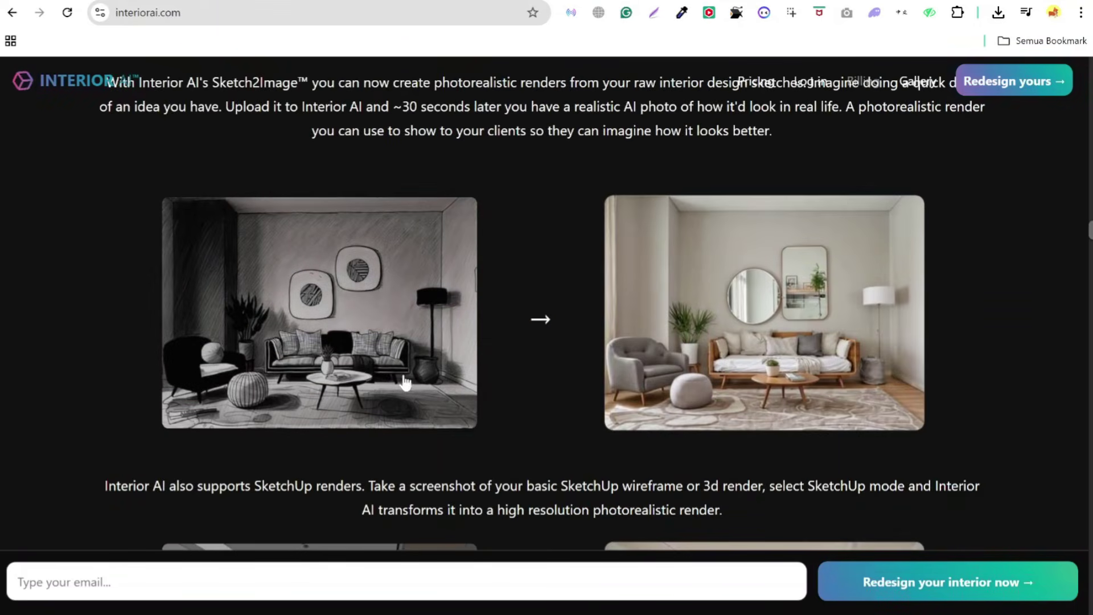
{"action": "mouse_move", "coordinate": [404, 382]}
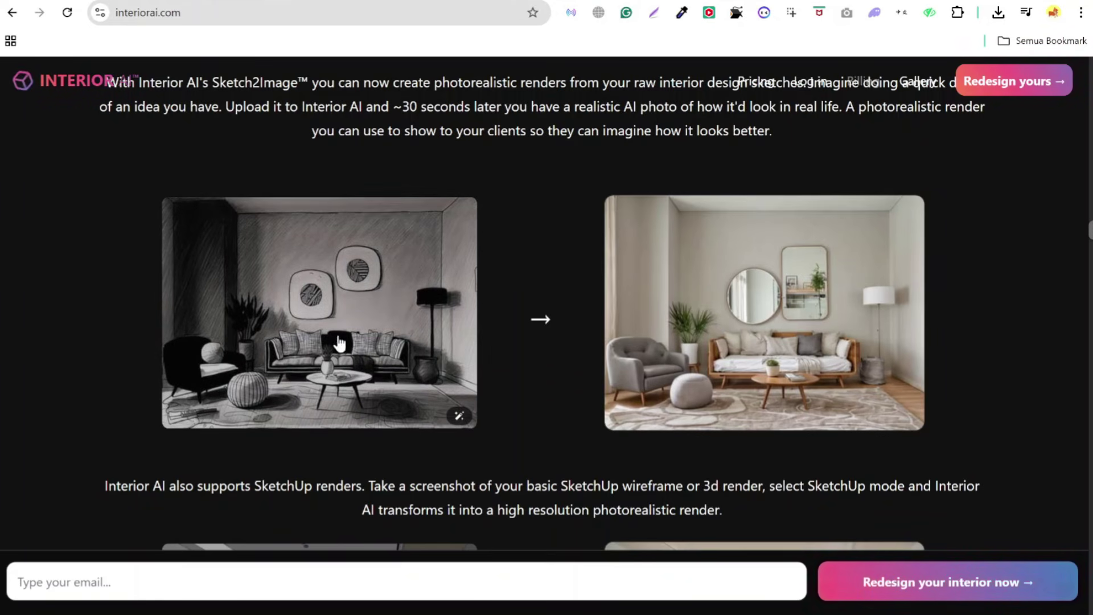
{"action": "mouse_move", "coordinate": [712, 272]}
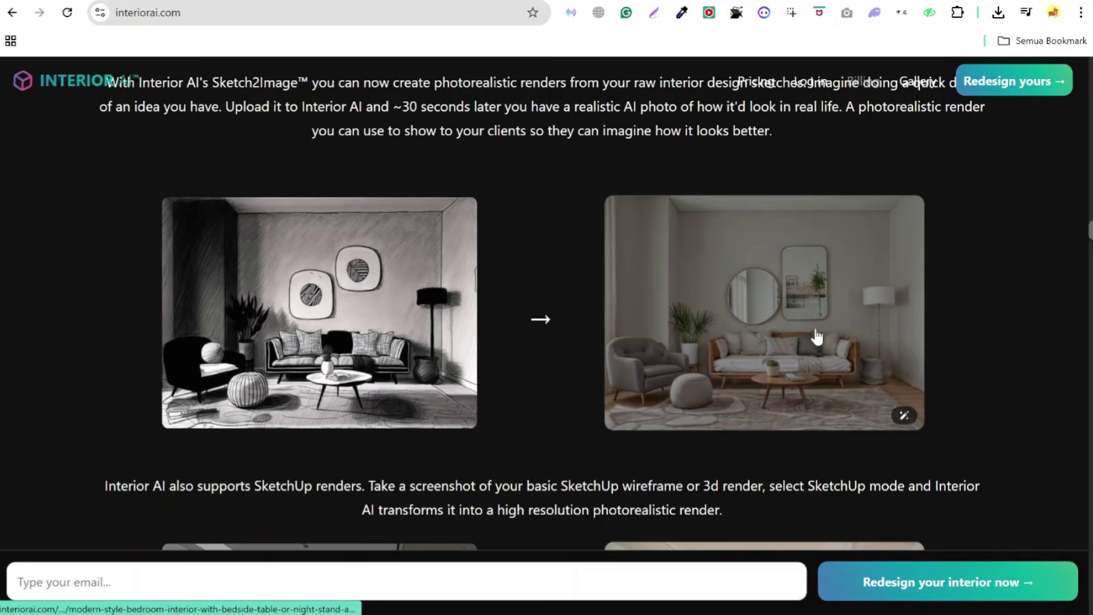
{"action": "mouse_move", "coordinate": [469, 241]}
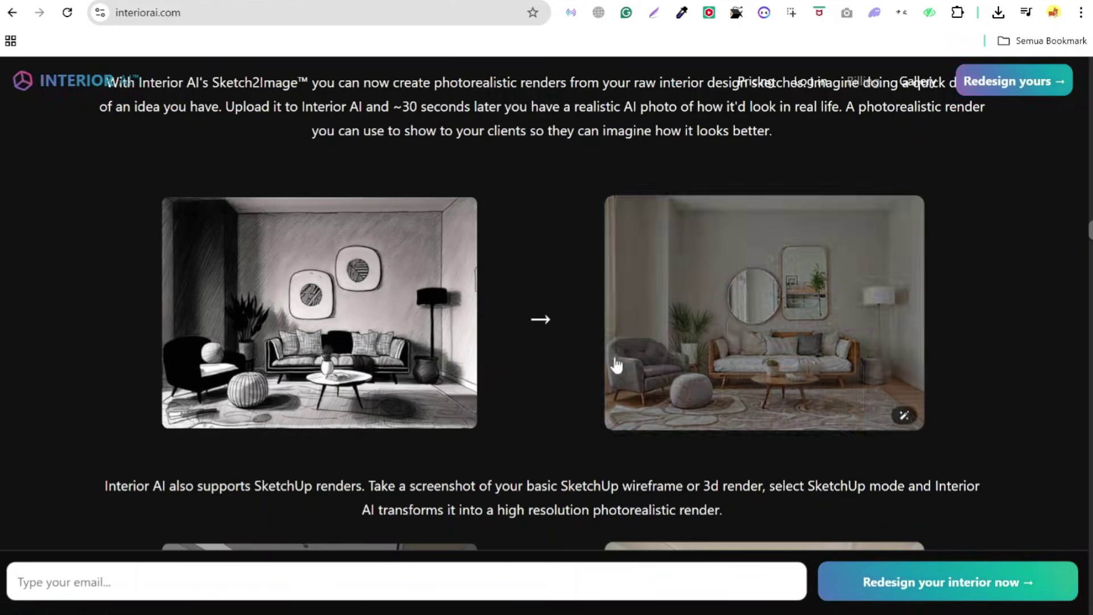
- Continue down to the 'Design gardens and outdoor spaces' before/after house images
{"action": "scroll", "coordinate": [657, 330], "scroll_direction": "down", "scroll_amount": 5}
{"action": "scroll", "coordinate": [663, 338], "scroll_direction": "down", "scroll_amount": 1}
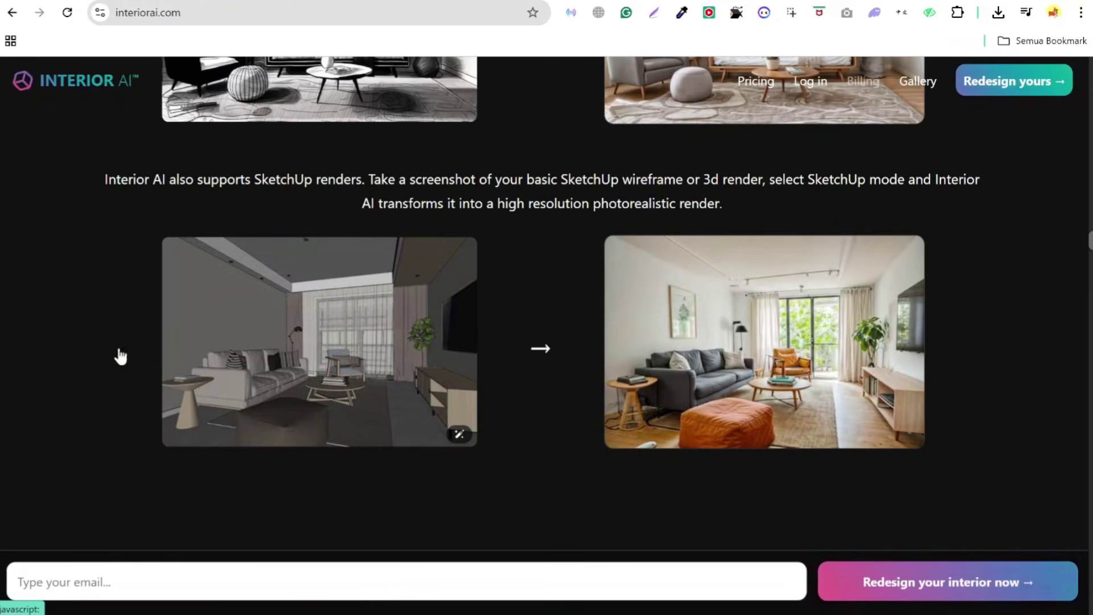
{"action": "mouse_move", "coordinate": [367, 319]}
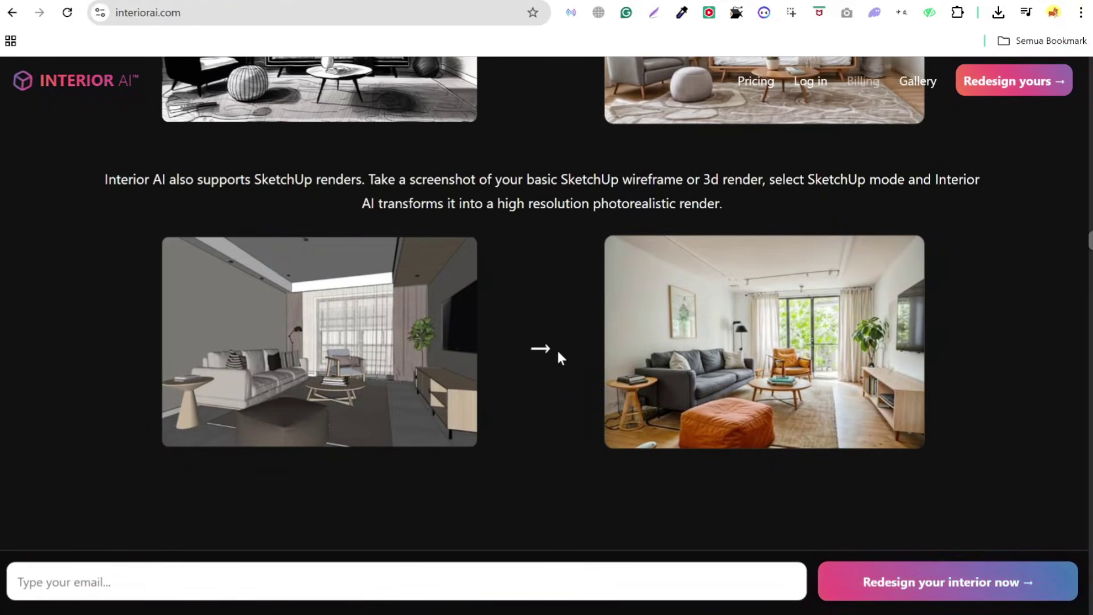
{"action": "scroll", "coordinate": [756, 377], "scroll_direction": "down", "scroll_amount": 2}
{"action": "scroll", "coordinate": [754, 369], "scroll_direction": "down", "scroll_amount": 5}
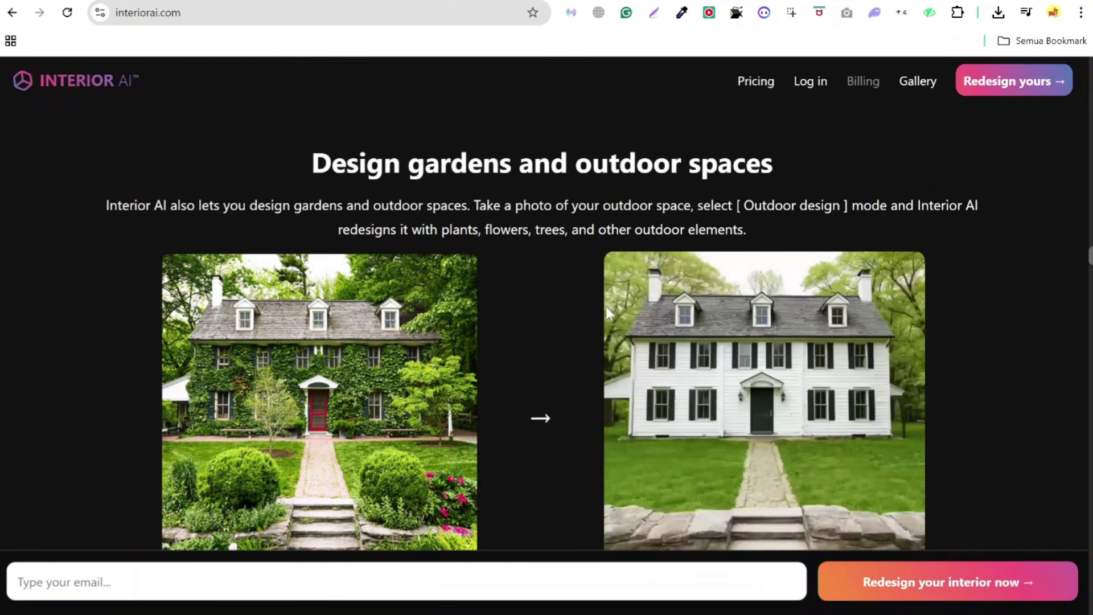
{"action": "scroll", "coordinate": [616, 299], "scroll_direction": "down", "scroll_amount": 5}
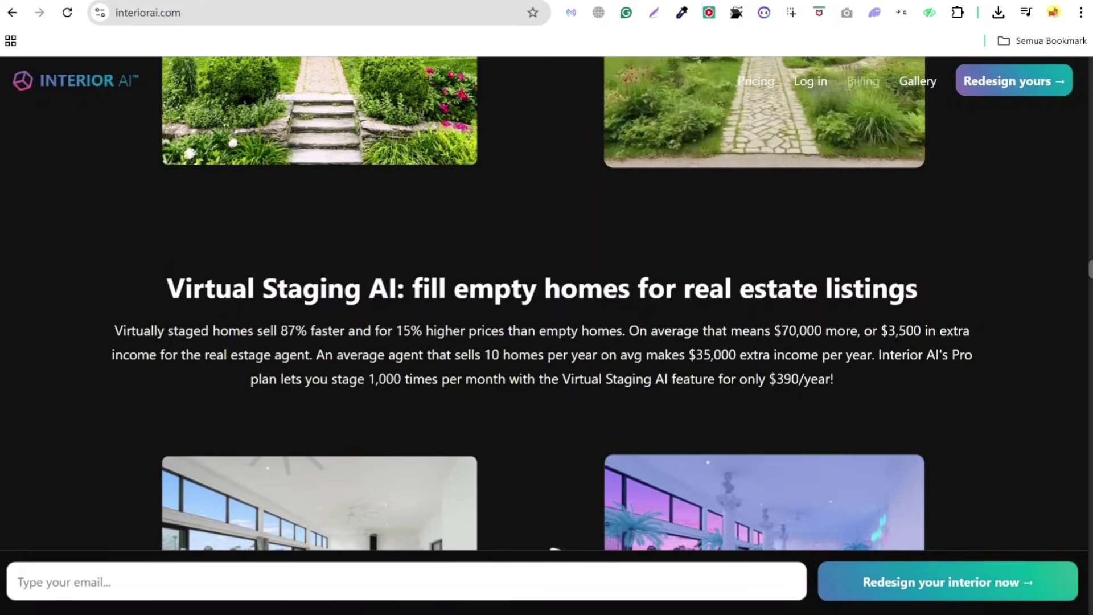
{"action": "scroll", "coordinate": [618, 309], "scroll_direction": "down", "scroll_amount": 4}
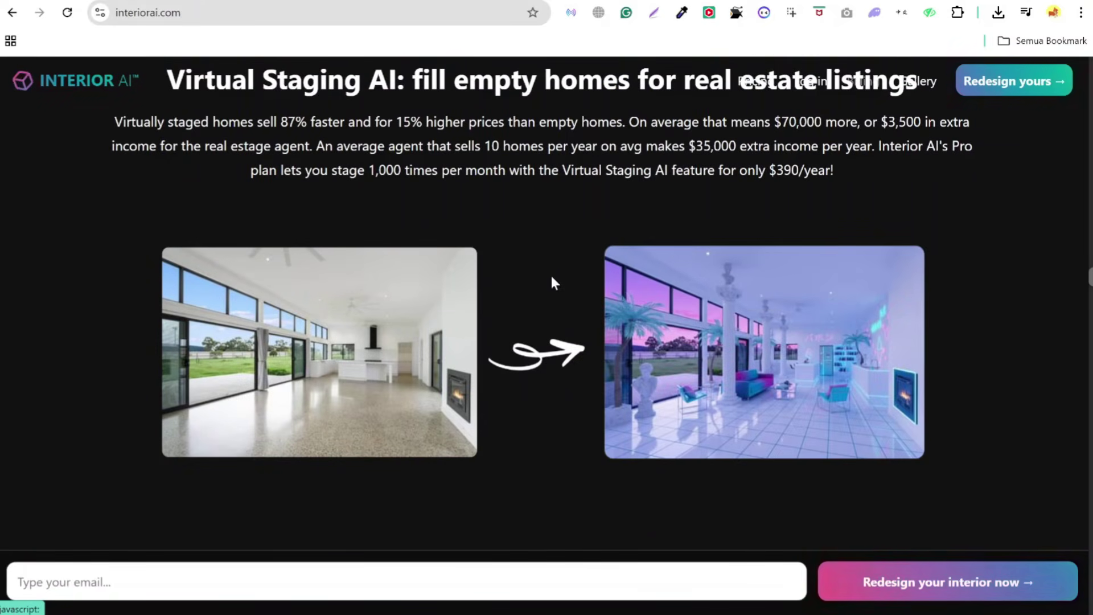
{"action": "scroll", "coordinate": [560, 271], "scroll_direction": "up", "scroll_amount": 1}
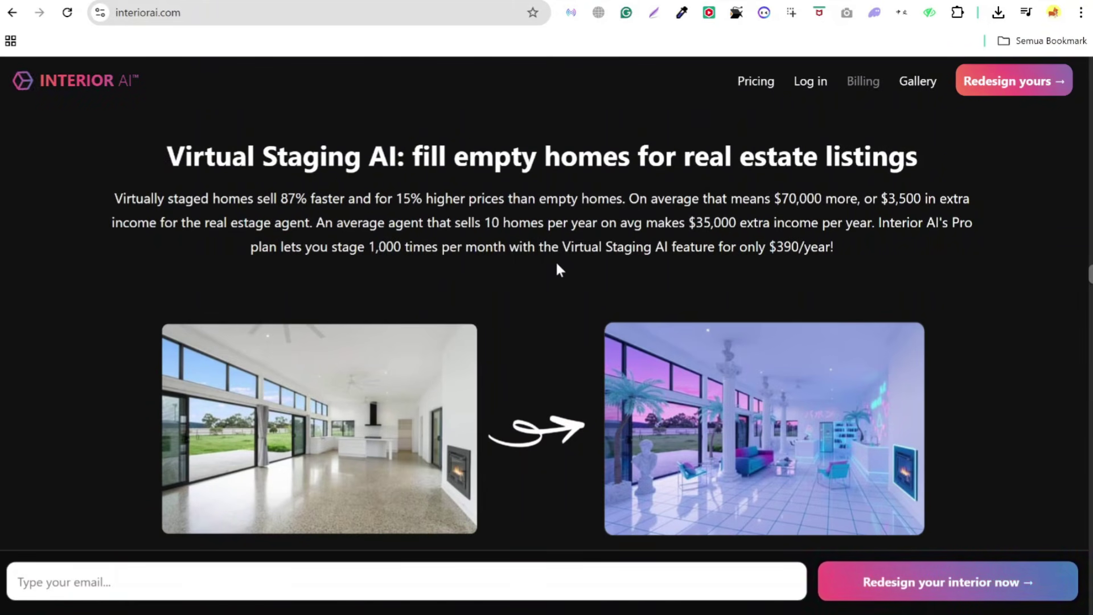
{"action": "scroll", "coordinate": [536, 356], "scroll_direction": "down", "scroll_amount": 5}
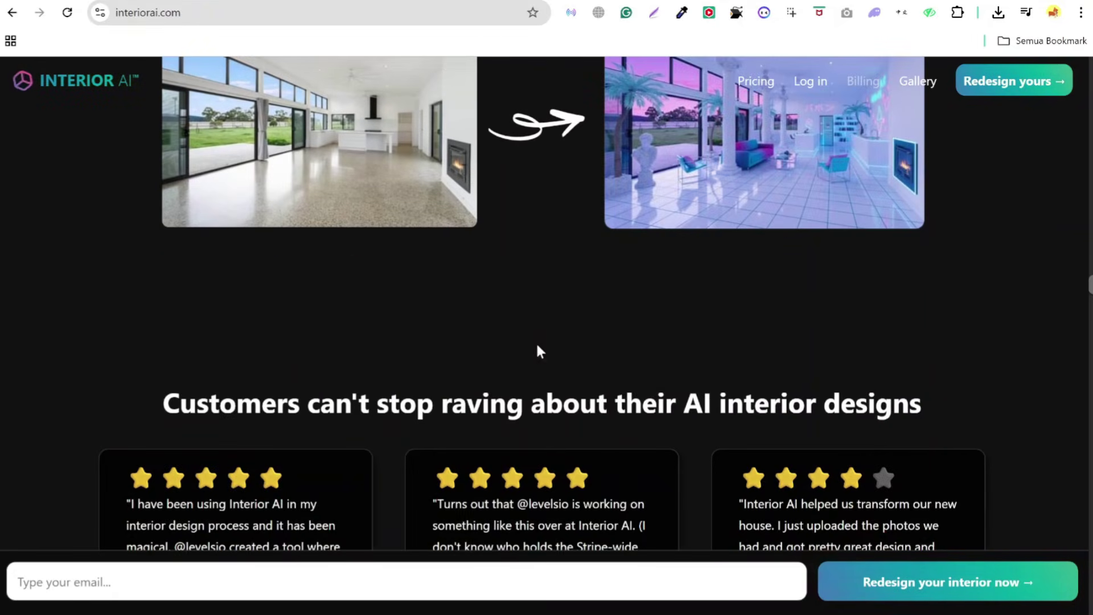
{"action": "scroll", "coordinate": [563, 322], "scroll_direction": "down", "scroll_amount": 7}
{"action": "scroll", "coordinate": [556, 324], "scroll_direction": "up", "scroll_amount": 3}
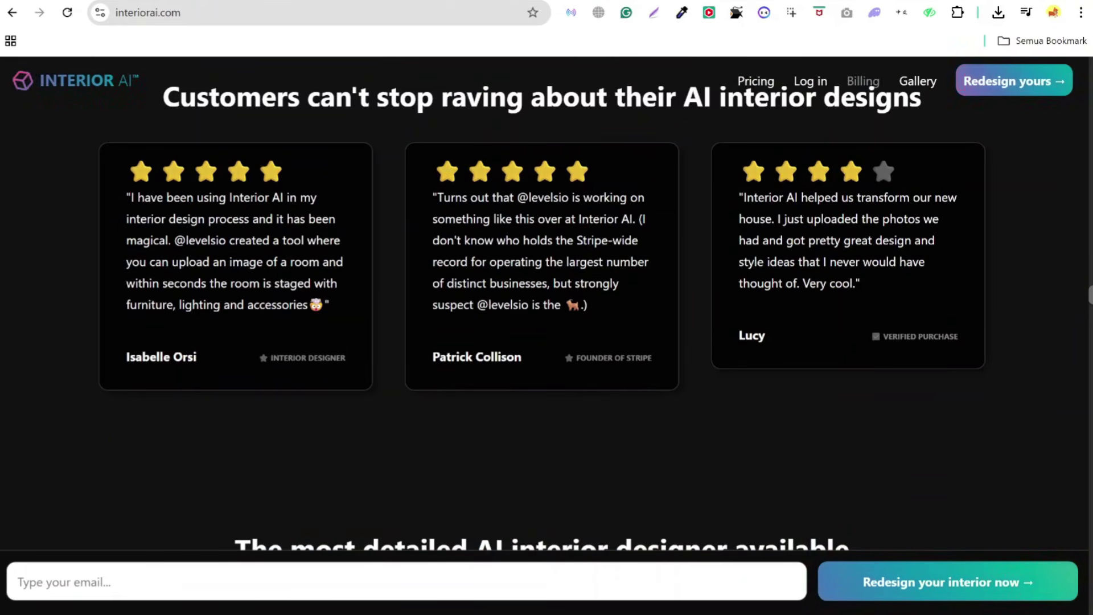
{"action": "scroll", "coordinate": [589, 343], "scroll_direction": "down", "scroll_amount": 4}
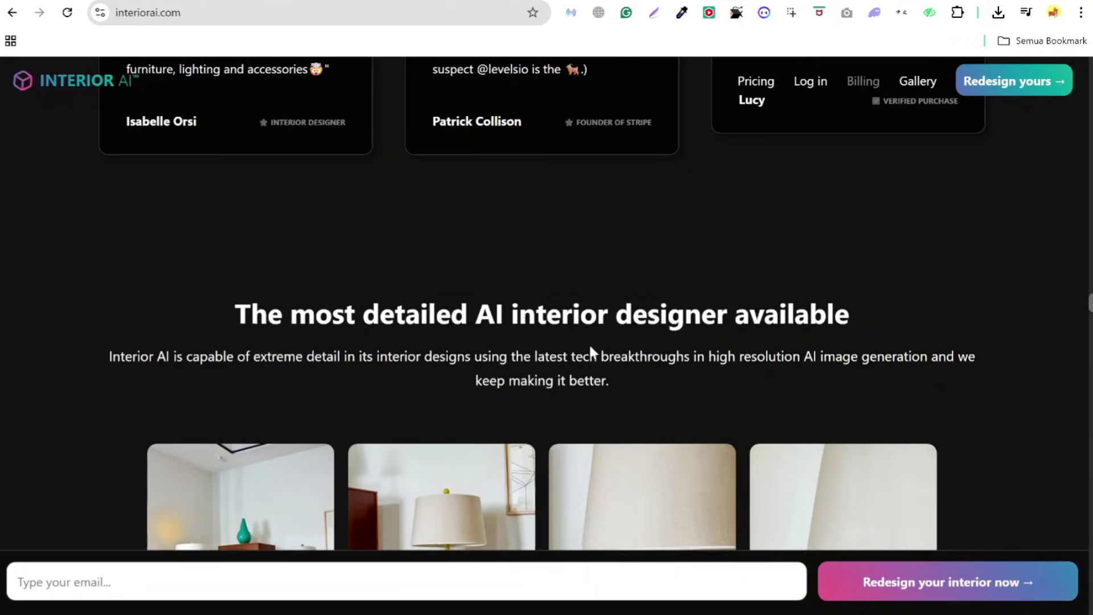
{"action": "scroll", "coordinate": [589, 342], "scroll_direction": "down", "scroll_amount": 4}
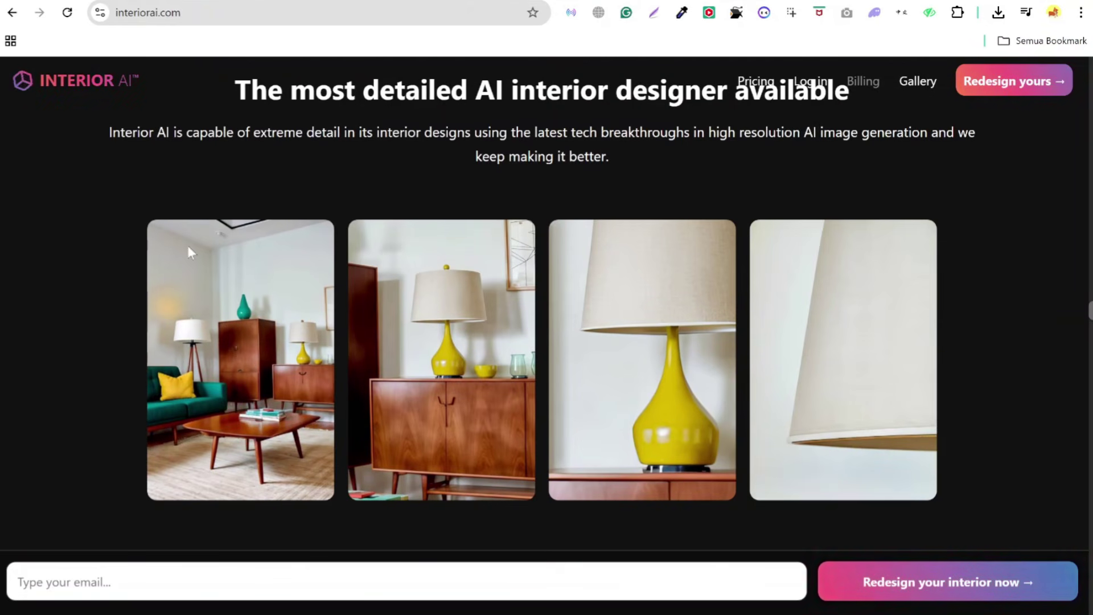
{"action": "mouse_move", "coordinate": [285, 467]}
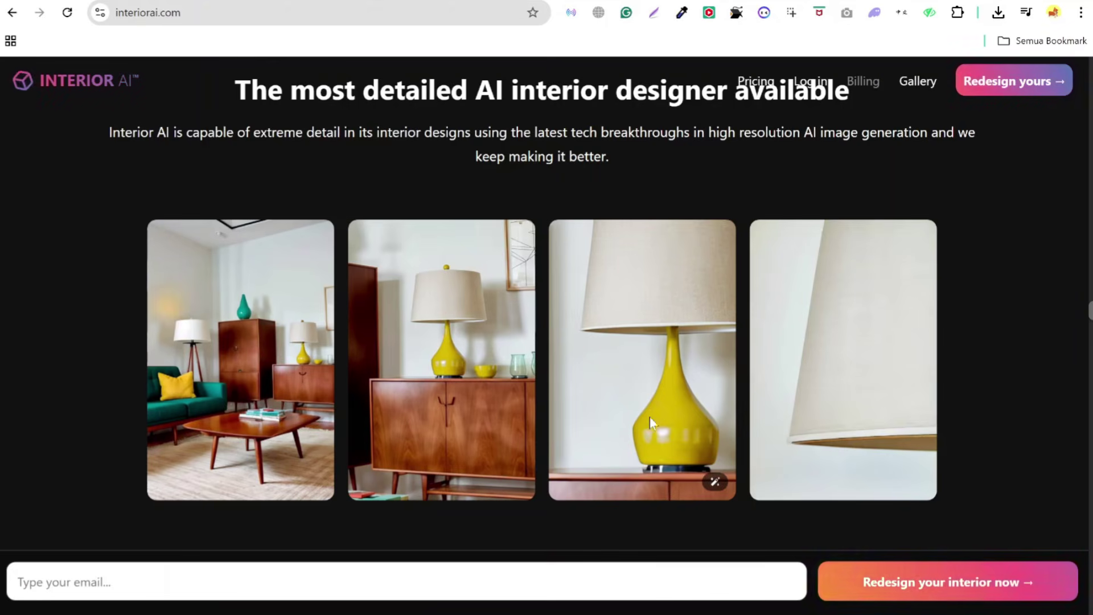
{"action": "scroll", "coordinate": [666, 399], "scroll_direction": "down", "scroll_amount": 8}
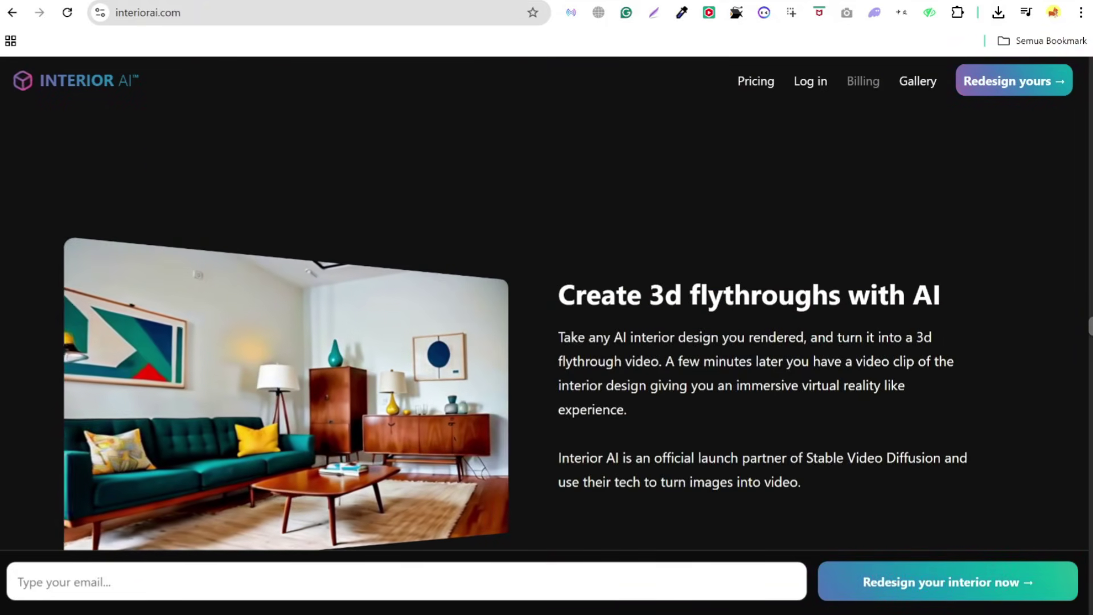
{"action": "scroll", "coordinate": [759, 336], "scroll_direction": "down", "scroll_amount": 5}
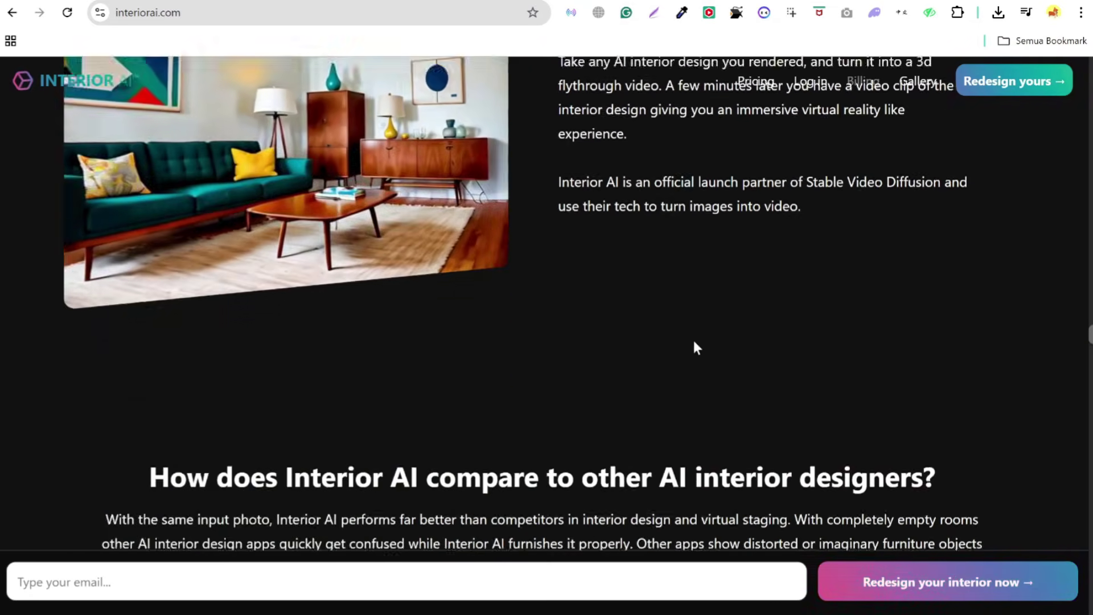
{"action": "scroll", "coordinate": [693, 339], "scroll_direction": "down", "scroll_amount": 7}
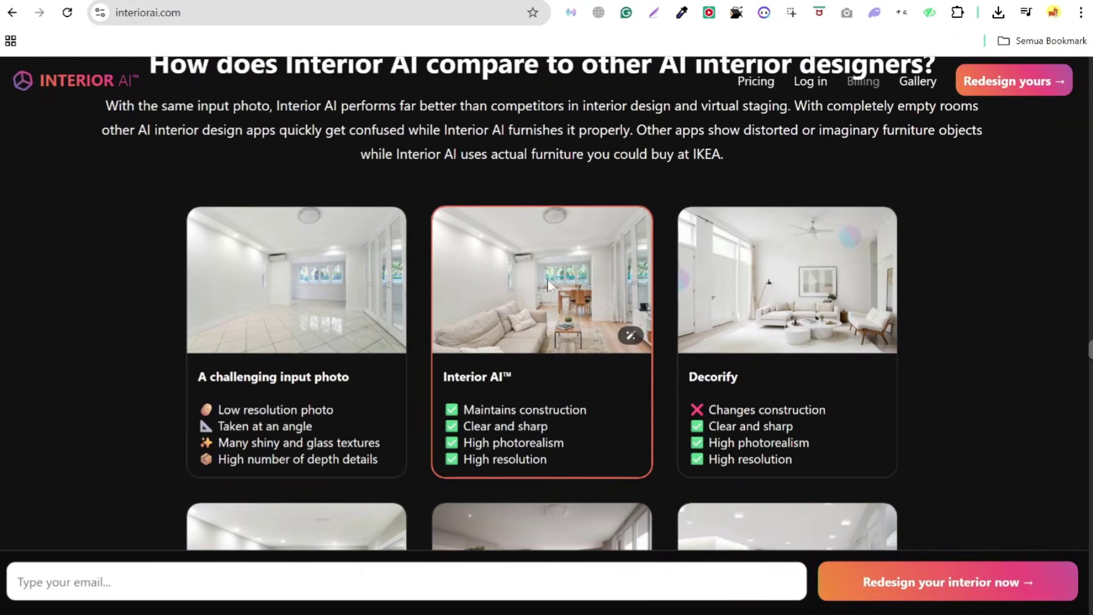
{"action": "scroll", "coordinate": [634, 251], "scroll_direction": "down", "scroll_amount": 5}
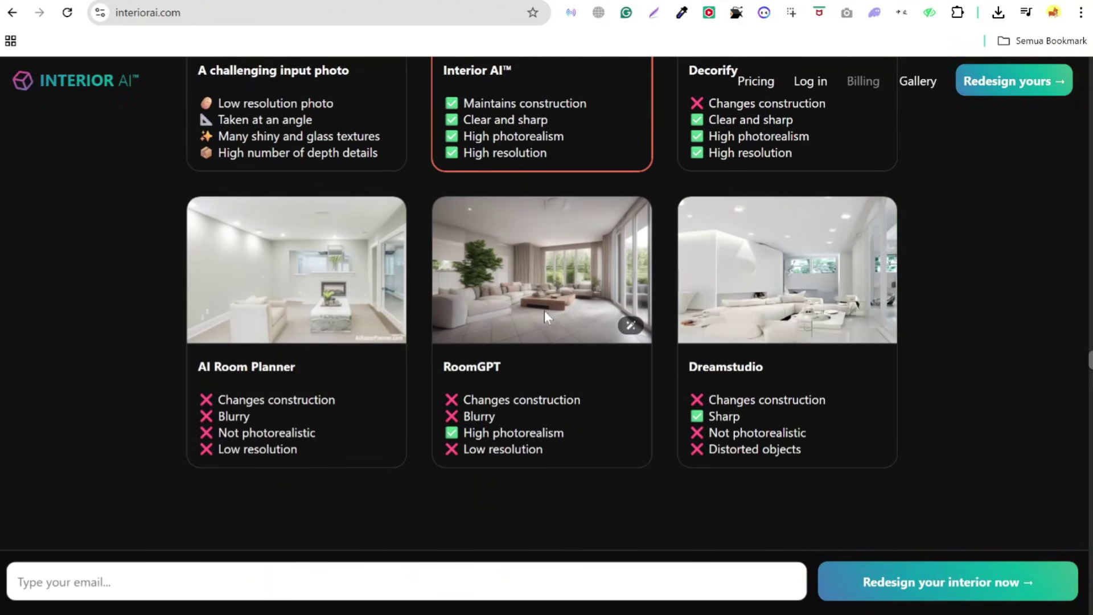
{"action": "scroll", "coordinate": [539, 296], "scroll_direction": "down", "scroll_amount": 9}
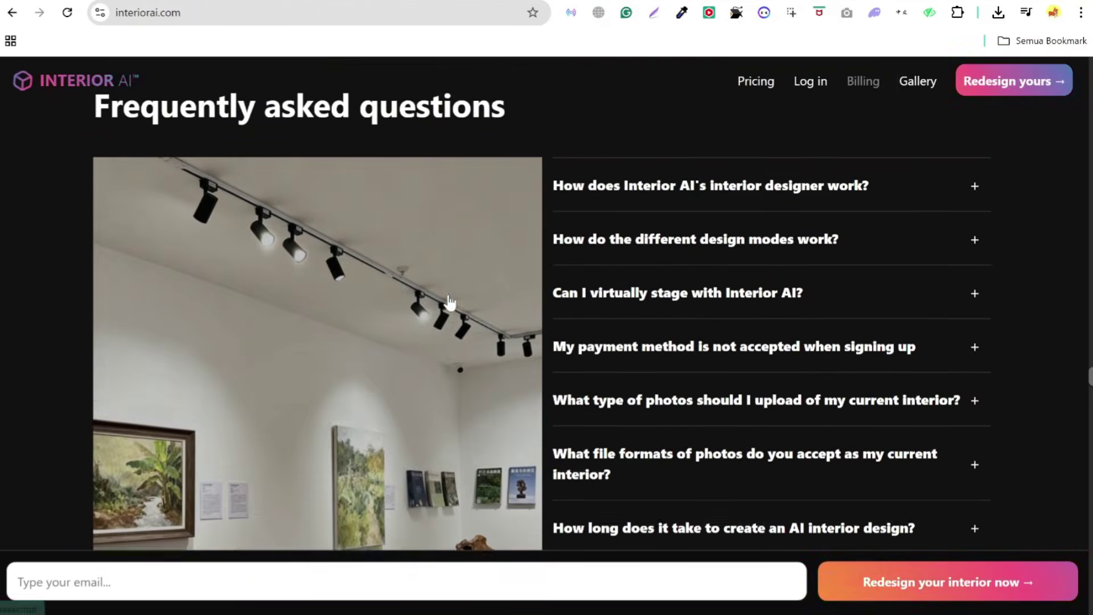
{"action": "scroll", "coordinate": [450, 302], "scroll_direction": "down", "scroll_amount": 4}
{"action": "scroll", "coordinate": [450, 302], "scroll_direction": "down", "scroll_amount": 5}
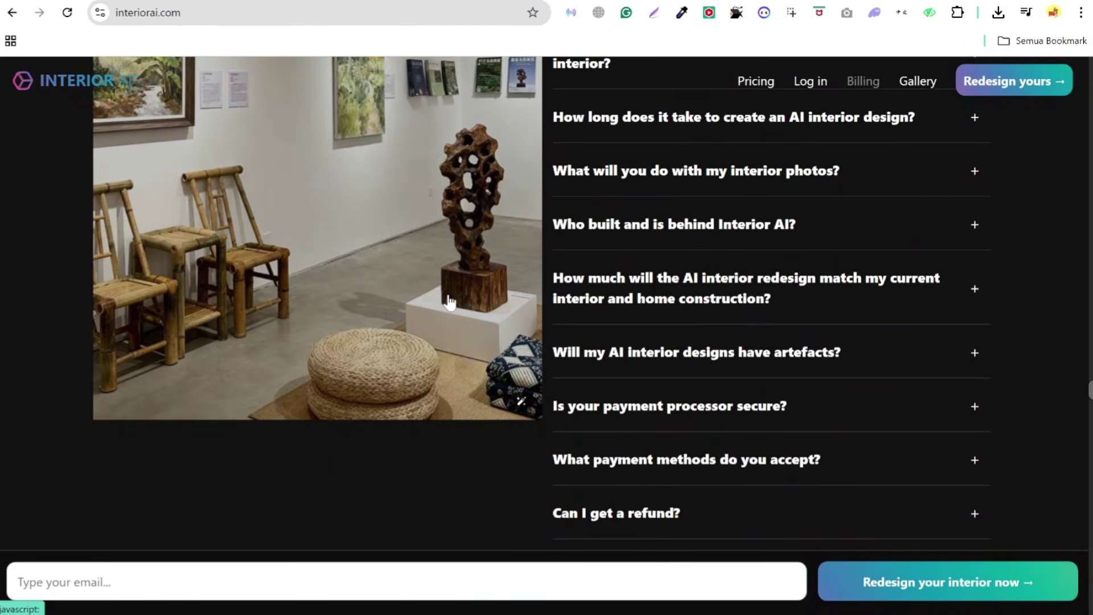
{"action": "scroll", "coordinate": [449, 300], "scroll_direction": "down", "scroll_amount": 8}
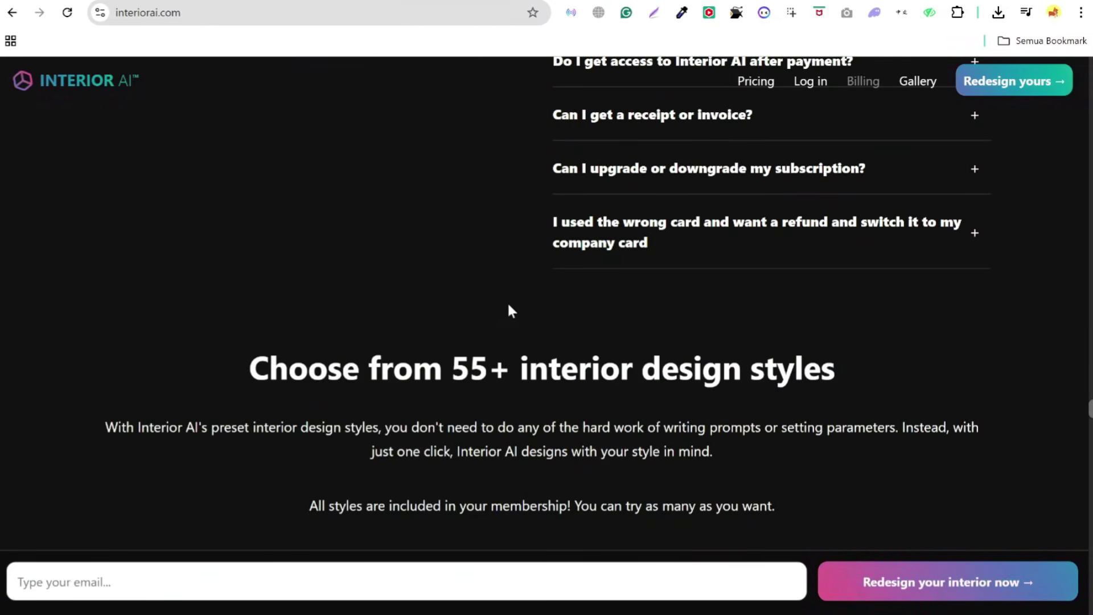
{"action": "scroll", "coordinate": [530, 302], "scroll_direction": "down", "scroll_amount": 4}
{"action": "scroll", "coordinate": [530, 271], "scroll_direction": "down", "scroll_amount": 5}
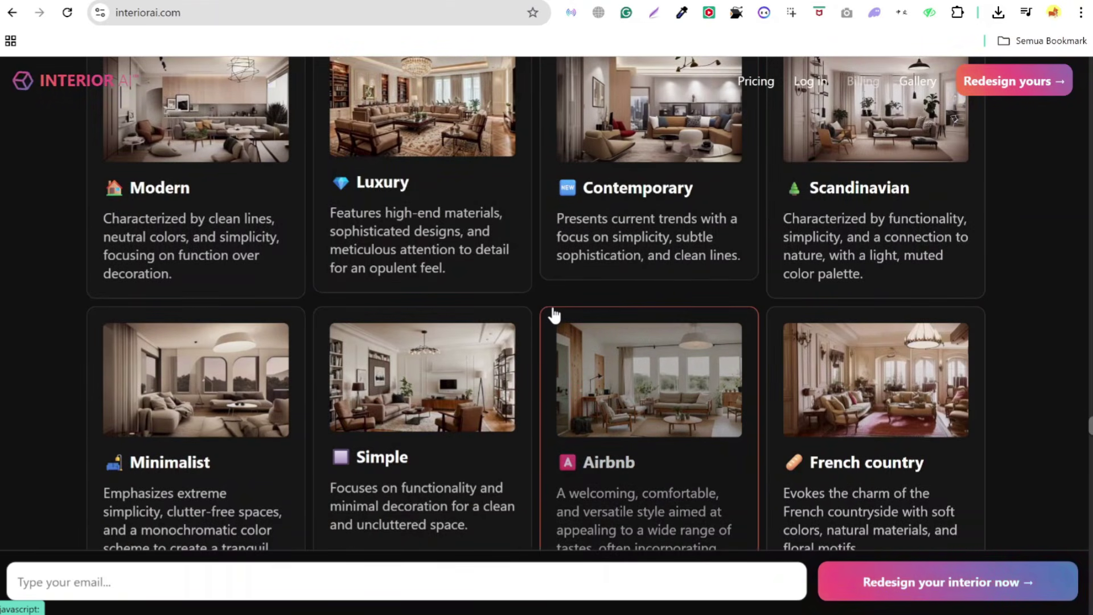
{"action": "scroll", "coordinate": [550, 313], "scroll_direction": "down", "scroll_amount": 3}
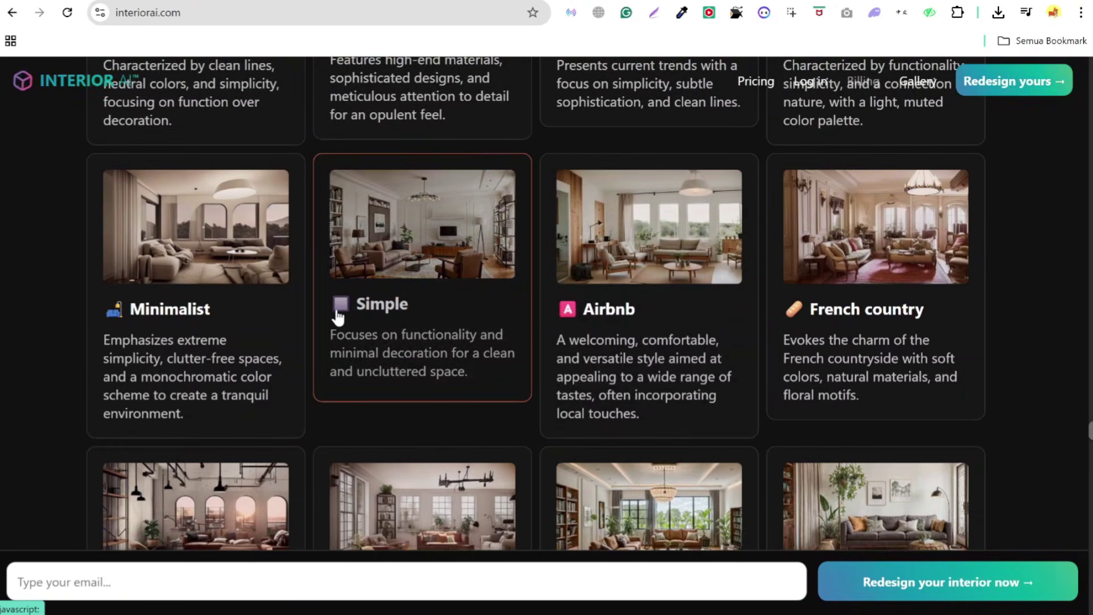
{"action": "scroll", "coordinate": [339, 316], "scroll_direction": "down", "scroll_amount": 3}
{"action": "scroll", "coordinate": [442, 357], "scroll_direction": "up", "scroll_amount": 12}
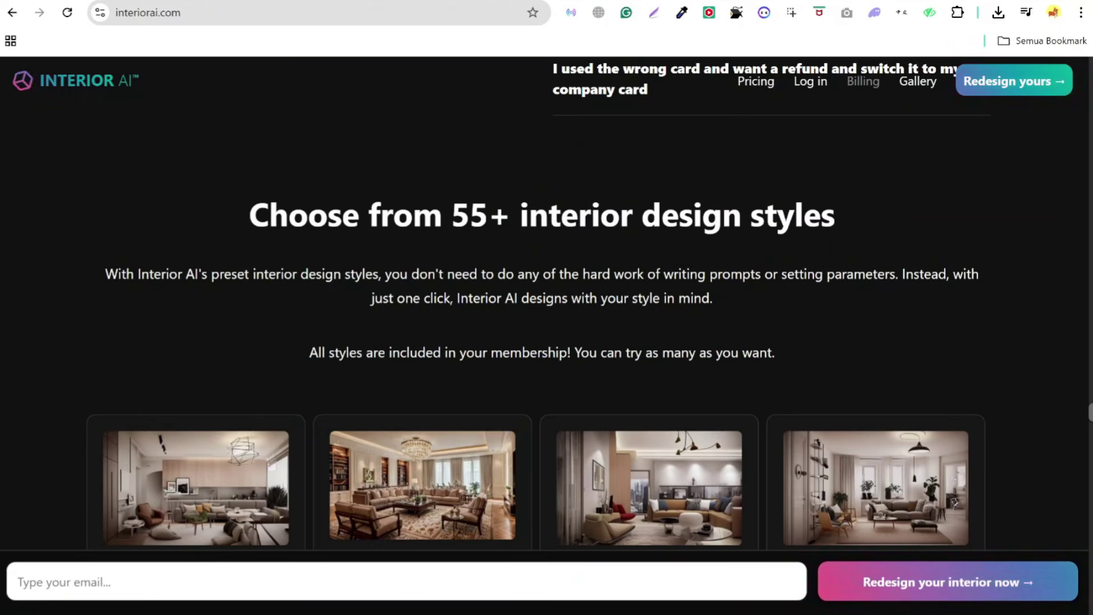
{"action": "scroll", "coordinate": [776, 247], "scroll_direction": "down", "scroll_amount": 5}
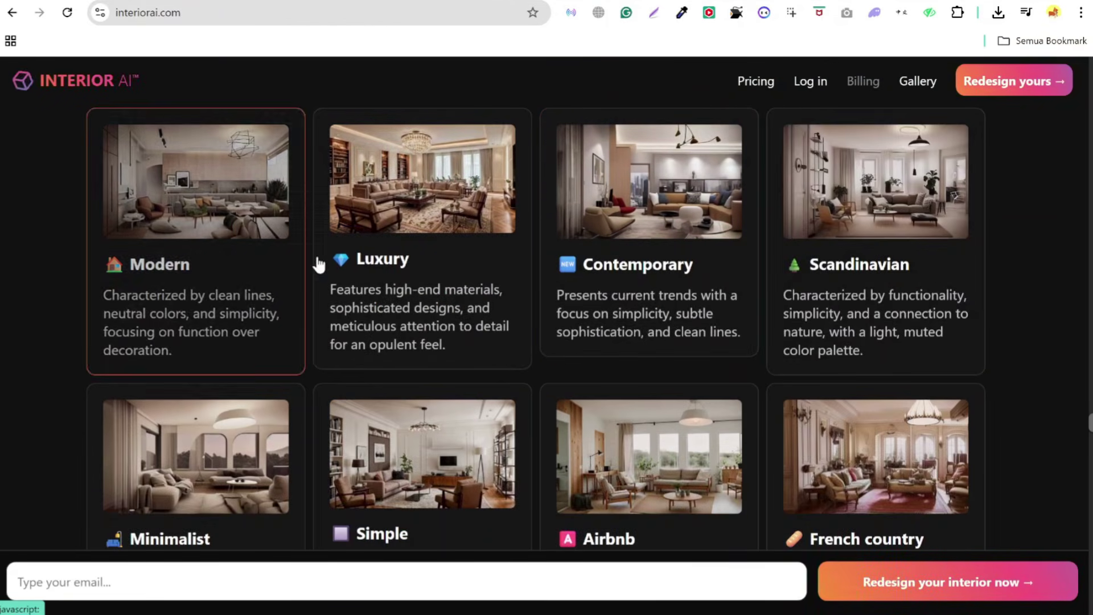
{"action": "scroll", "coordinate": [855, 318], "scroll_direction": "down", "scroll_amount": 11}
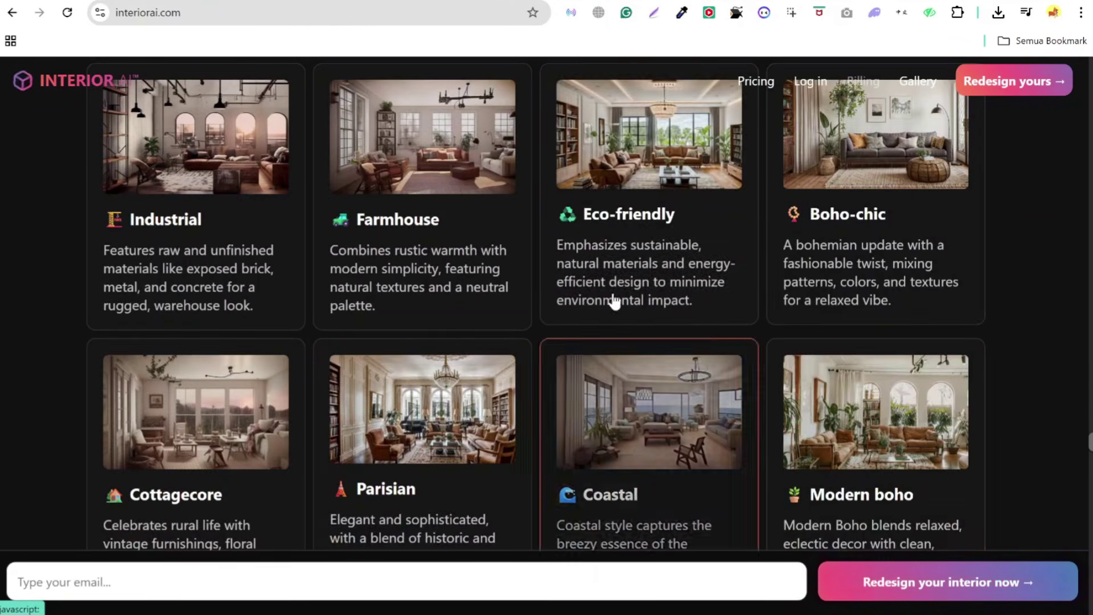
{"action": "scroll", "coordinate": [614, 268], "scroll_direction": "up", "scroll_amount": 4}
{"action": "scroll", "coordinate": [615, 238], "scroll_direction": "up", "scroll_amount": 1}
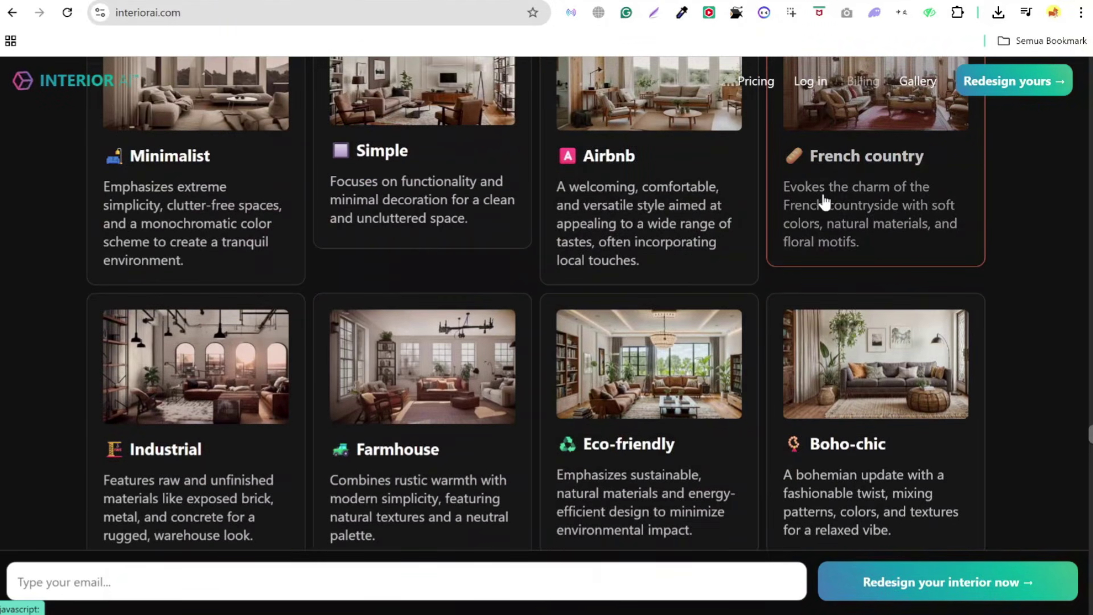
{"action": "scroll", "coordinate": [825, 244], "scroll_direction": "down", "scroll_amount": 12}
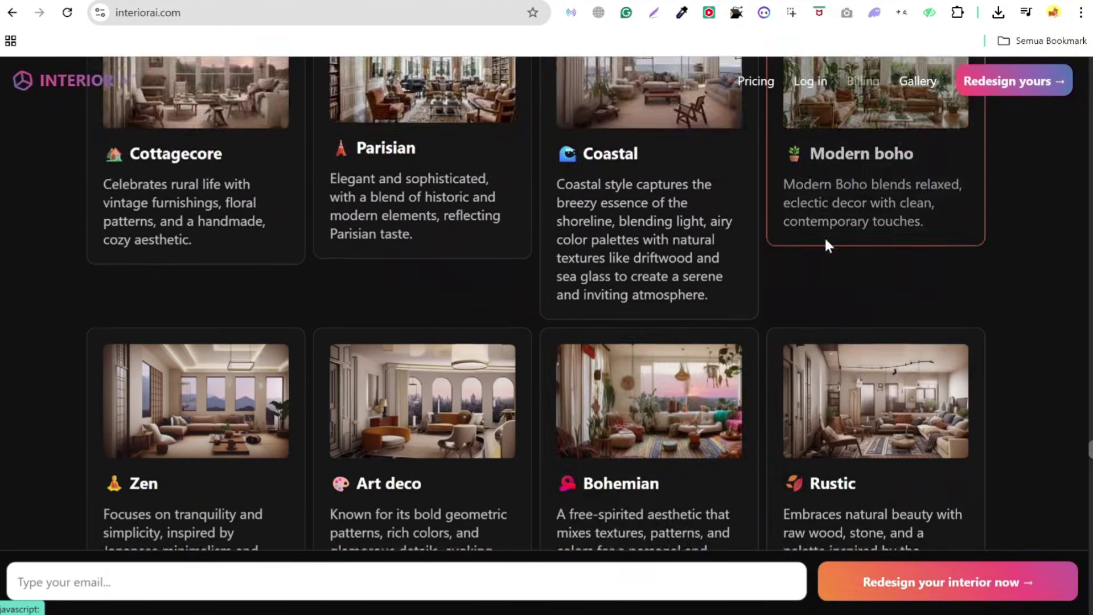
{"action": "scroll", "coordinate": [623, 306], "scroll_direction": "down", "scroll_amount": 5}
{"action": "scroll", "coordinate": [626, 281], "scroll_direction": "up", "scroll_amount": 4}
{"action": "scroll", "coordinate": [694, 271], "scroll_direction": "down", "scroll_amount": 15}
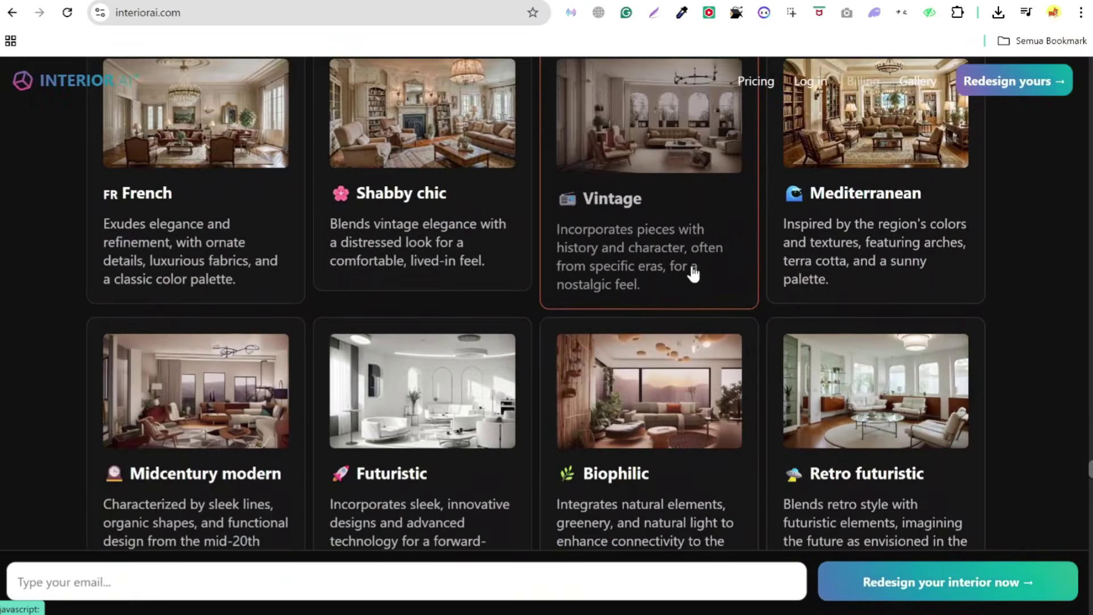
{"action": "scroll", "coordinate": [694, 275], "scroll_direction": "down", "scroll_amount": 9}
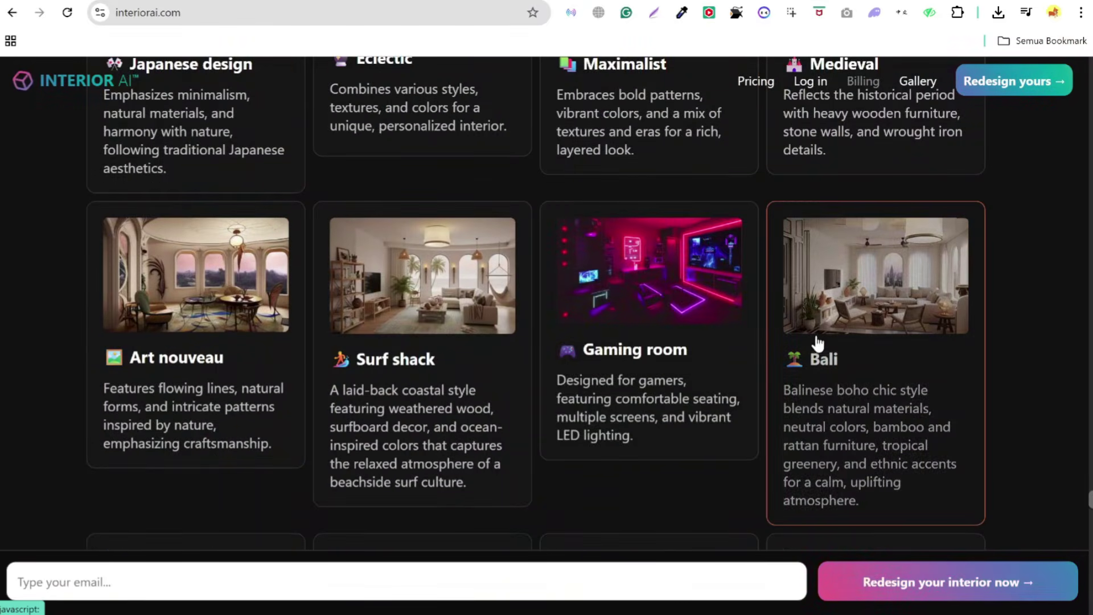
{"action": "scroll", "coordinate": [820, 329], "scroll_direction": "down", "scroll_amount": 20}
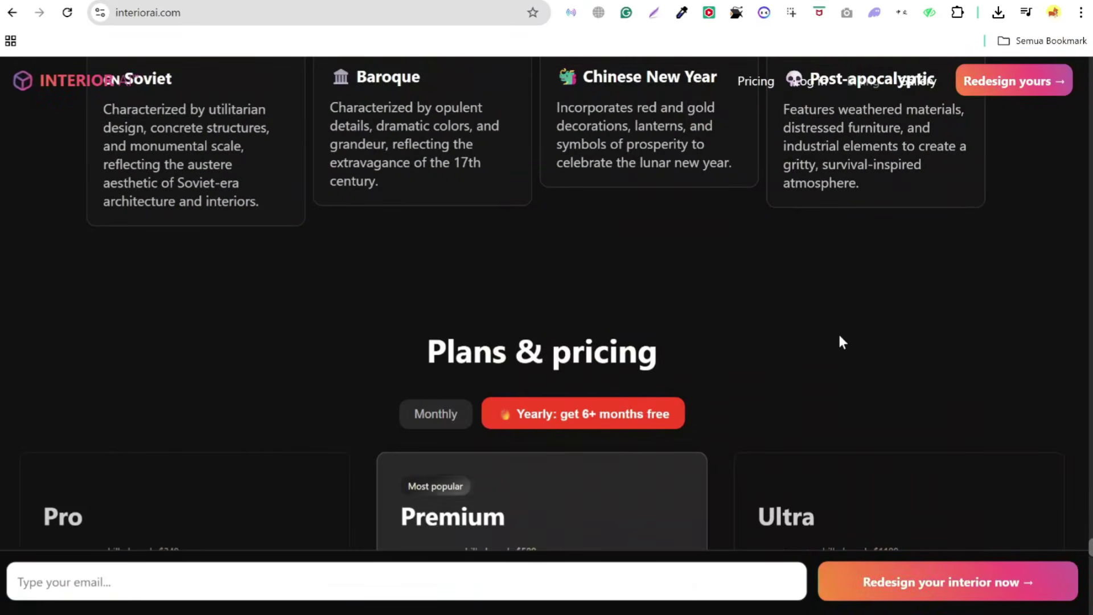
- Open Plans & pricing and show Monthly billing: Pro $49, Premium $99, Ultra $199
{"action": "scroll", "coordinate": [735, 291], "scroll_direction": "down", "scroll_amount": 5}
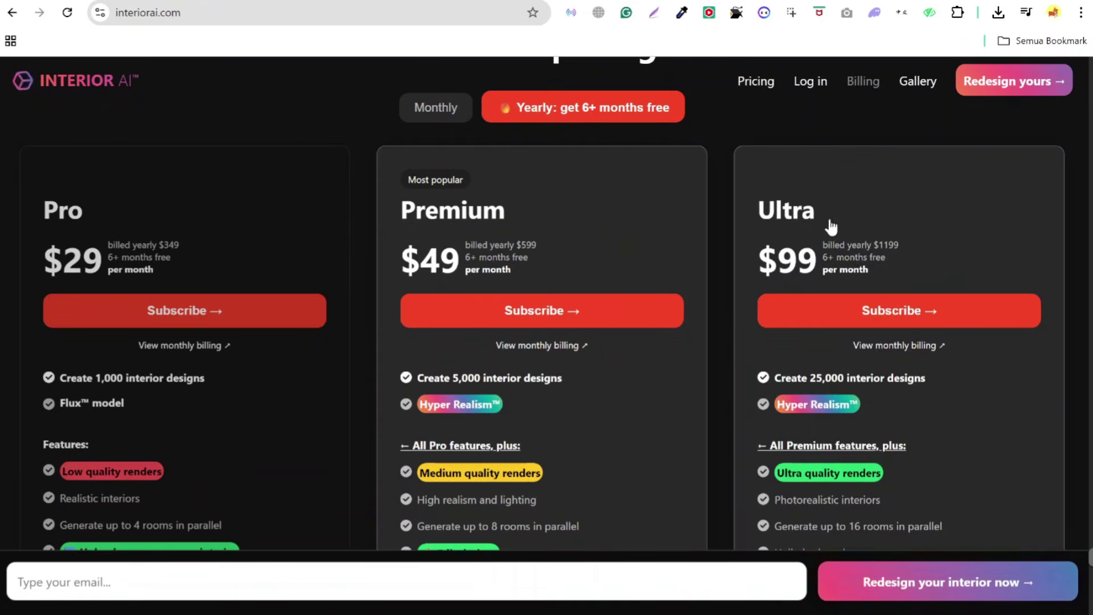
{"action": "scroll", "coordinate": [850, 250], "scroll_direction": "down", "scroll_amount": 4}
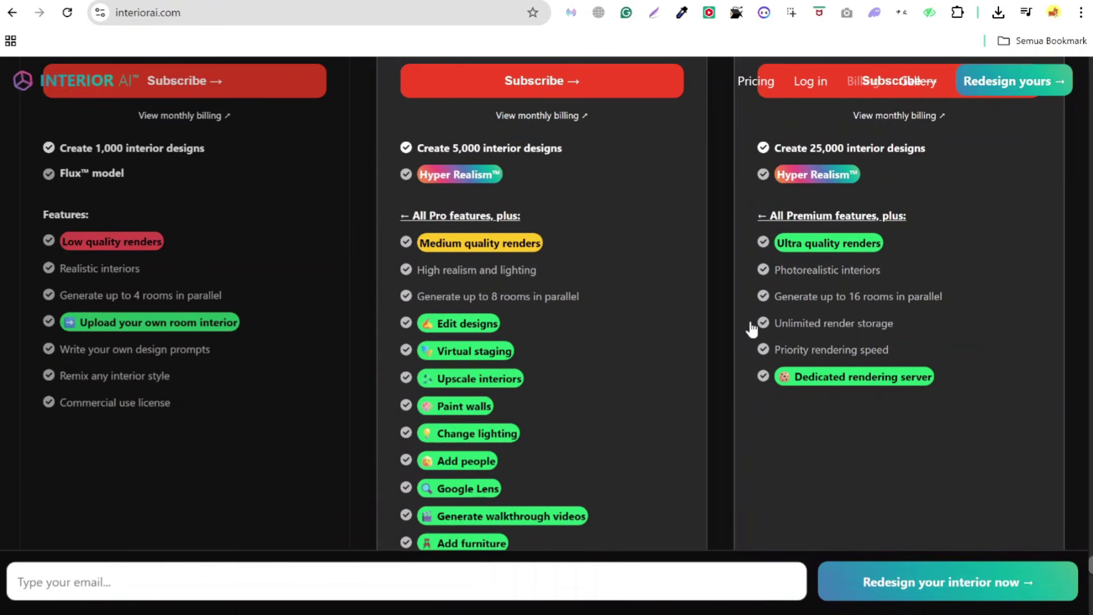
{"action": "scroll", "coordinate": [750, 328], "scroll_direction": "down", "scroll_amount": 15}
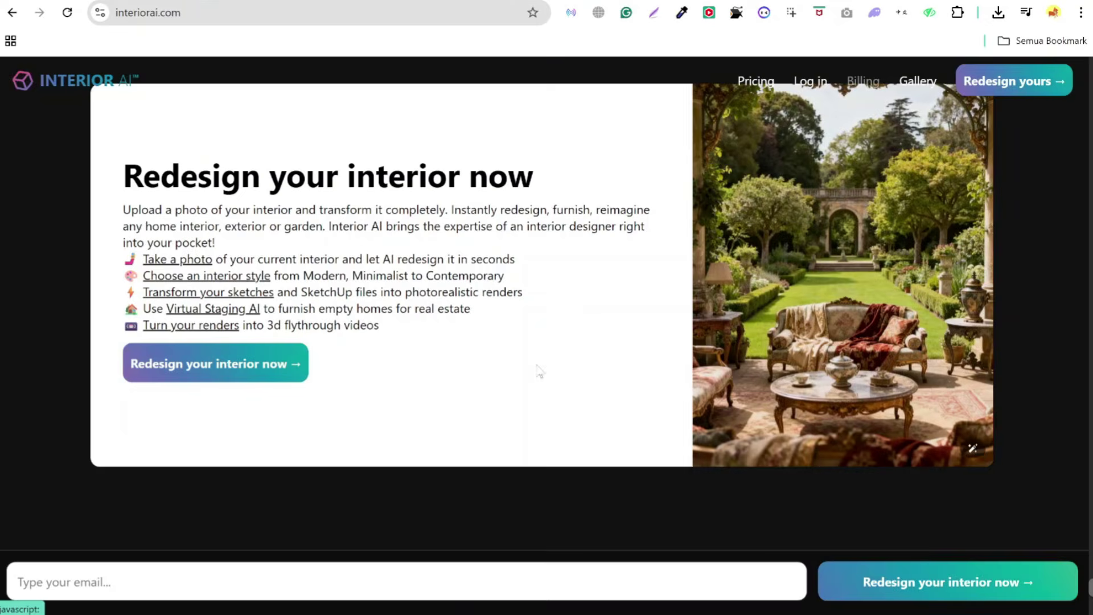
{"action": "scroll", "coordinate": [672, 379], "scroll_direction": "down", "scroll_amount": 10}
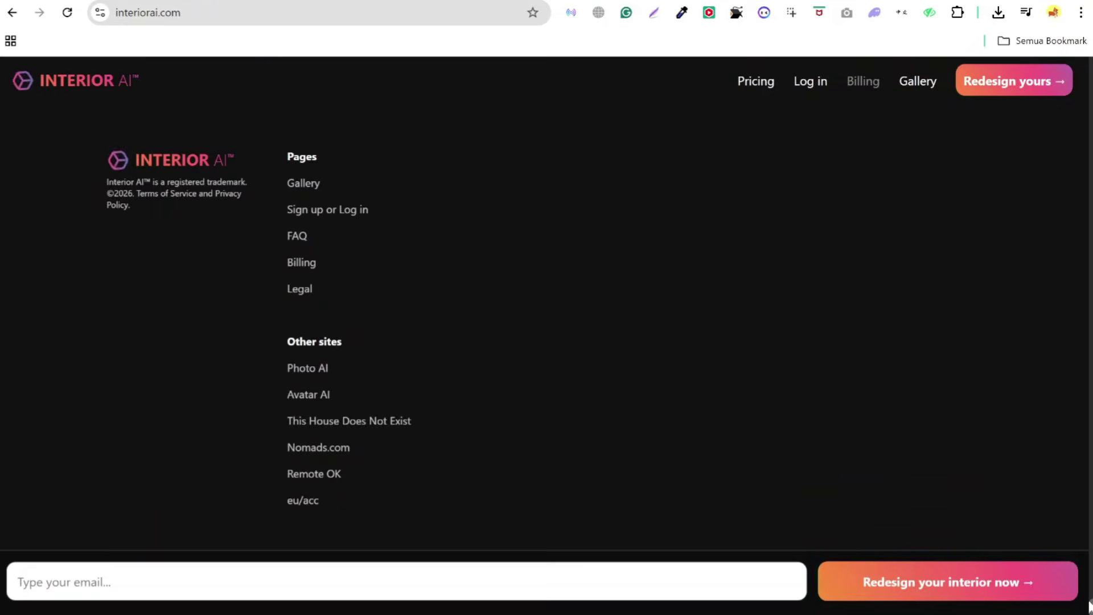
{"action": "left_click_drag", "start_coordinate": [1089, 604], "coordinate": [1089, 59]}
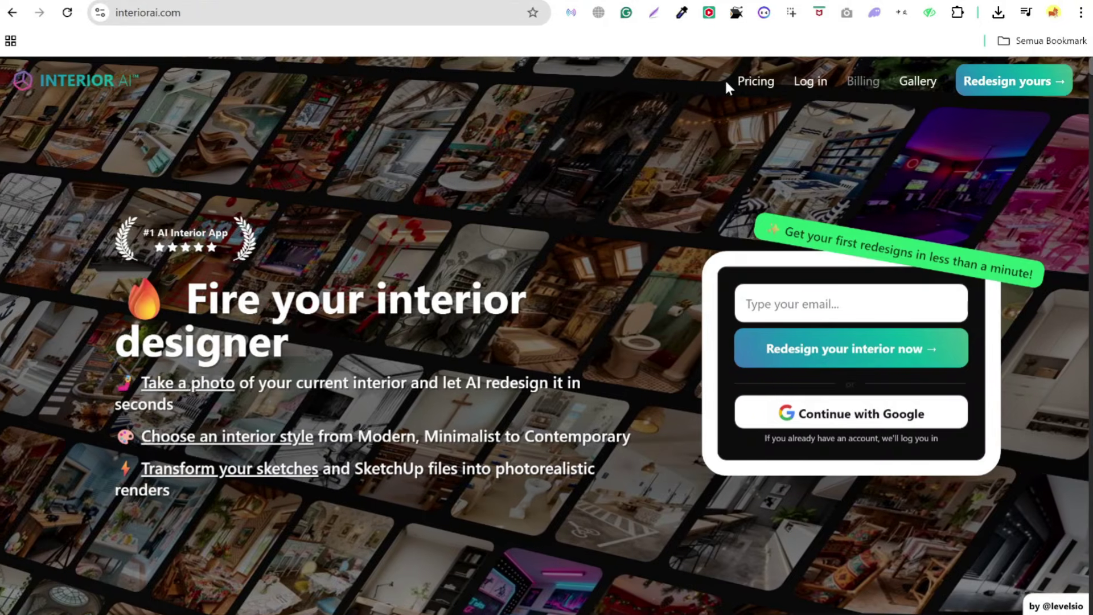
{"action": "left_click", "coordinate": [745, 86]}
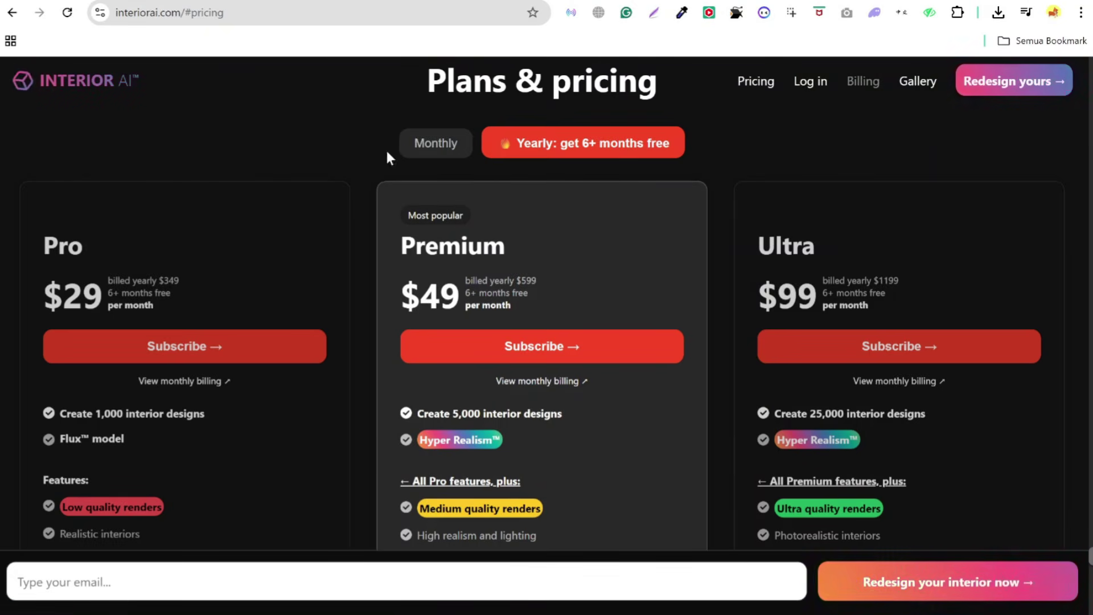
{"action": "left_click", "coordinate": [430, 145]}
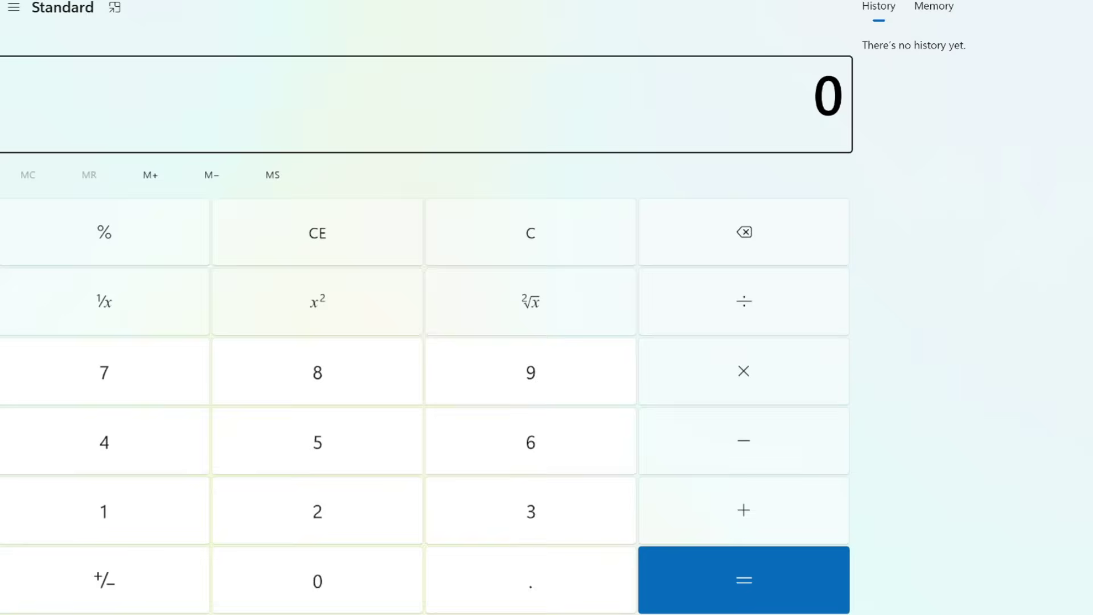
- Calculate 49 × 17000 = 833,000, then switch the plan prices to yearly rates
{"action": "type", "text": "4"}
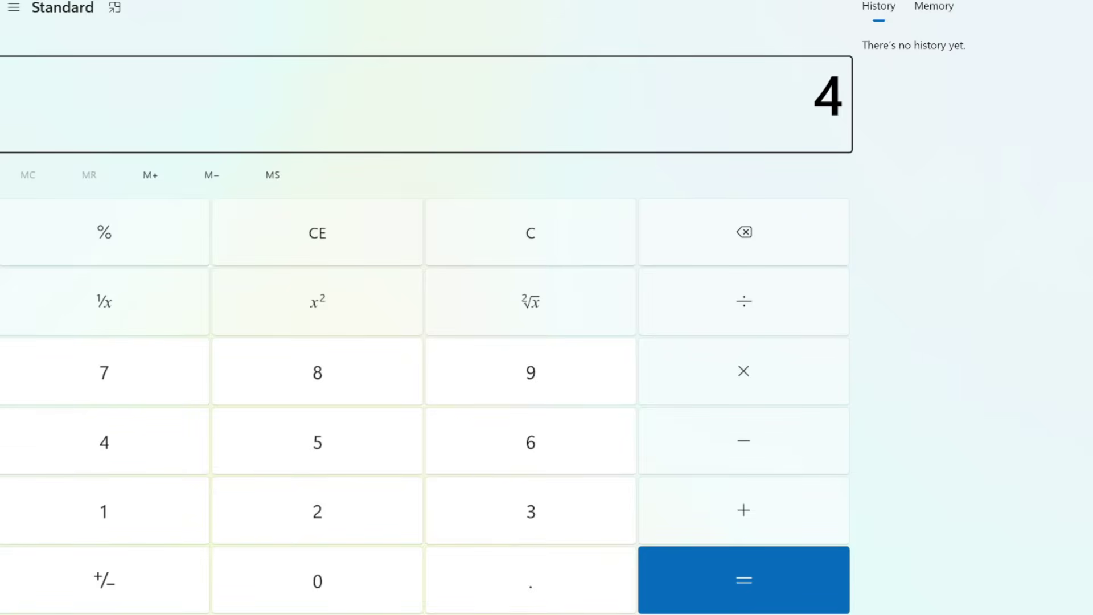
{"action": "type", "text": "9*17000"}
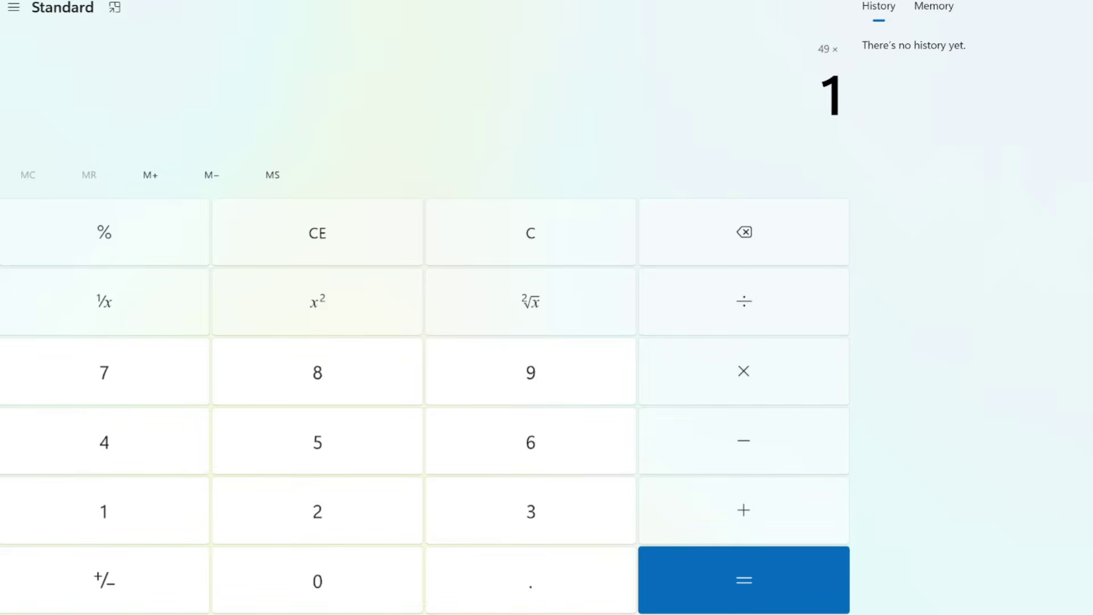
{"action": "key", "text": "Return"}
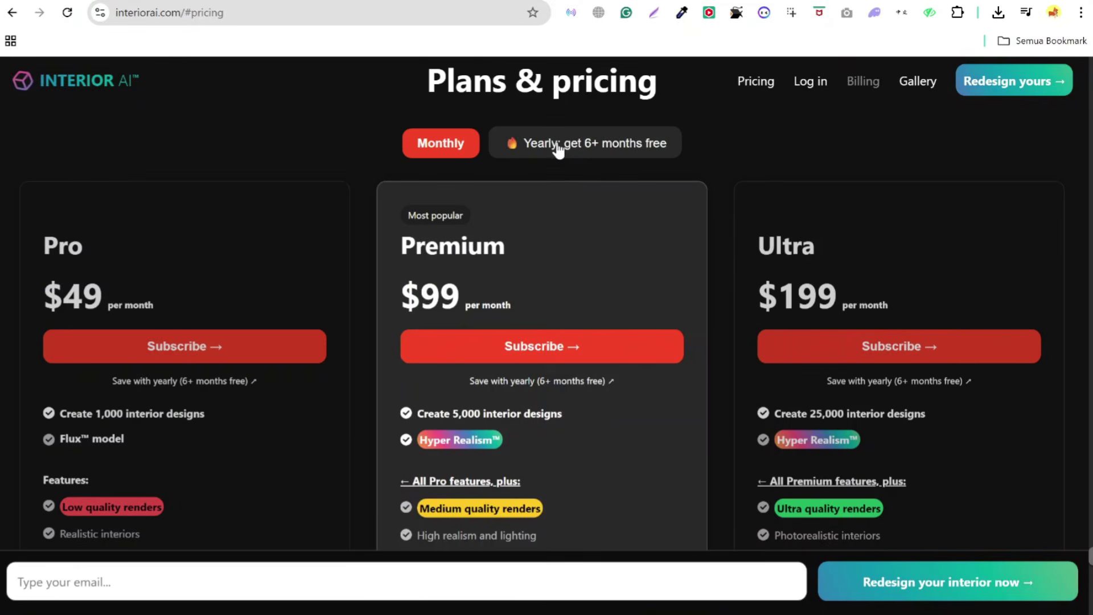
{"action": "left_click", "coordinate": [557, 147]}
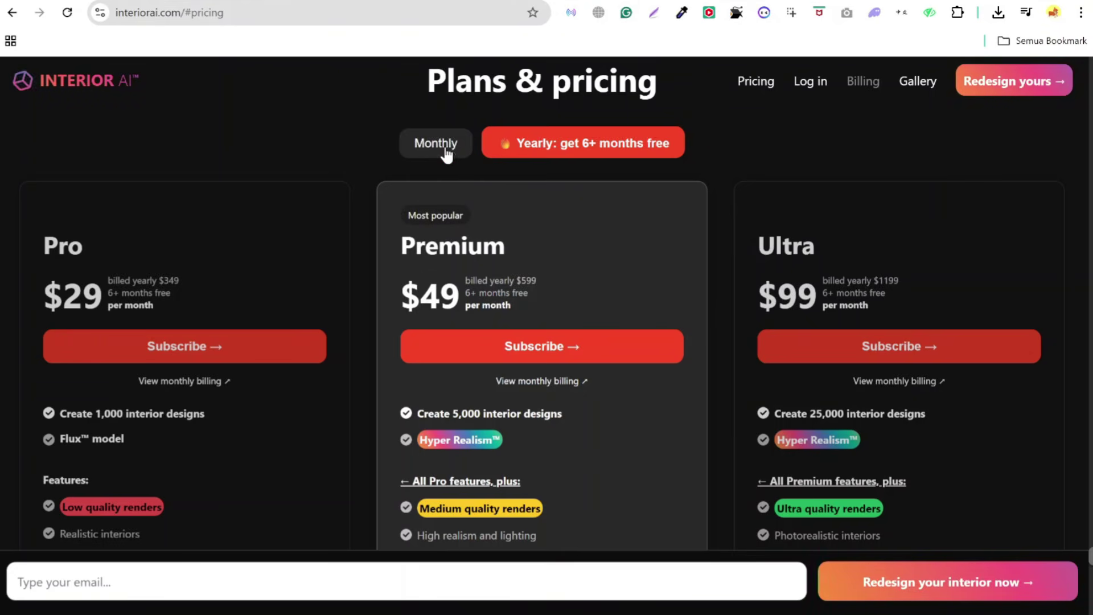
{"action": "left_click", "coordinate": [446, 151]}
{"action": "left_click", "coordinate": [531, 152]}
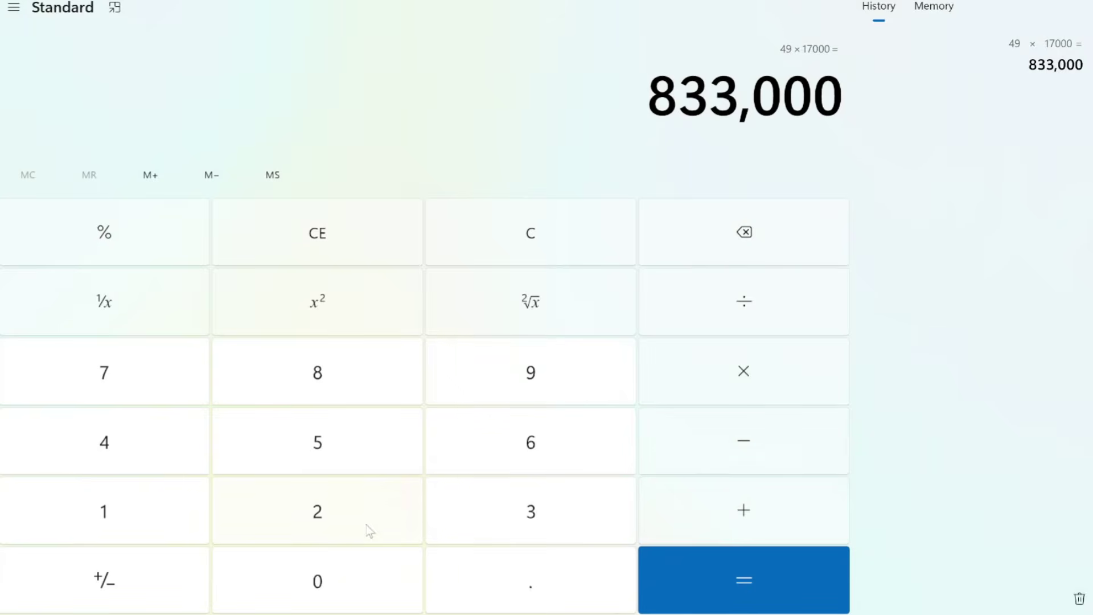
- Calculate 29 × 17000 = 493,000 in Calculator, then minimize it
{"action": "left_click", "coordinate": [368, 530]}
{"action": "left_click", "coordinate": [587, 382]}
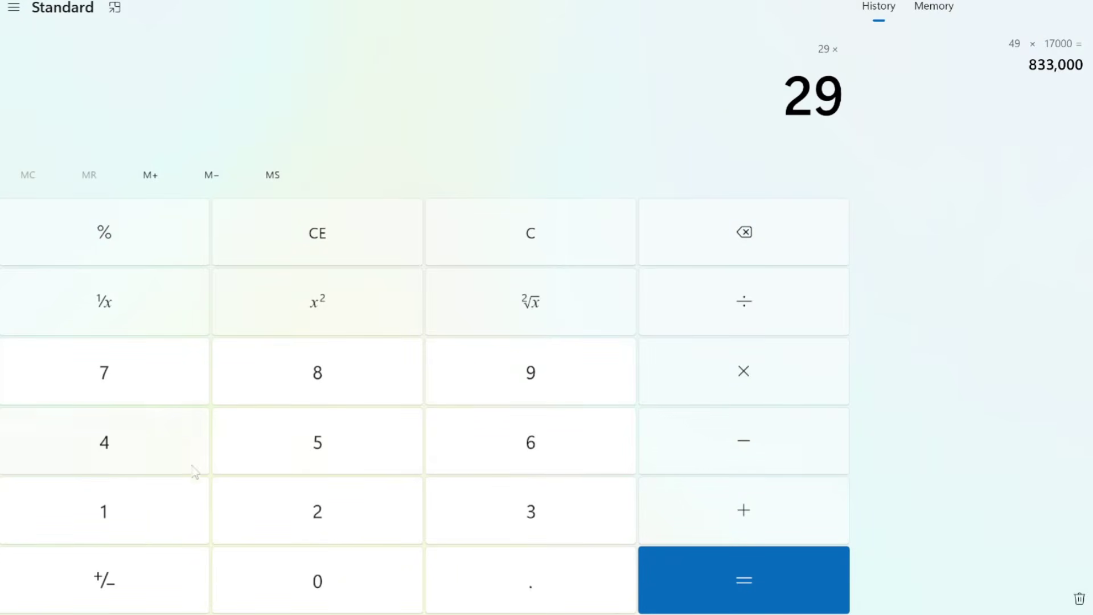
{"action": "left_click", "coordinate": [162, 513]}
{"action": "left_click", "coordinate": [137, 388]}
{"action": "left_click", "coordinate": [317, 598]}
{"action": "left_click", "coordinate": [317, 598]}
{"action": "left_click", "coordinate": [317, 598]}
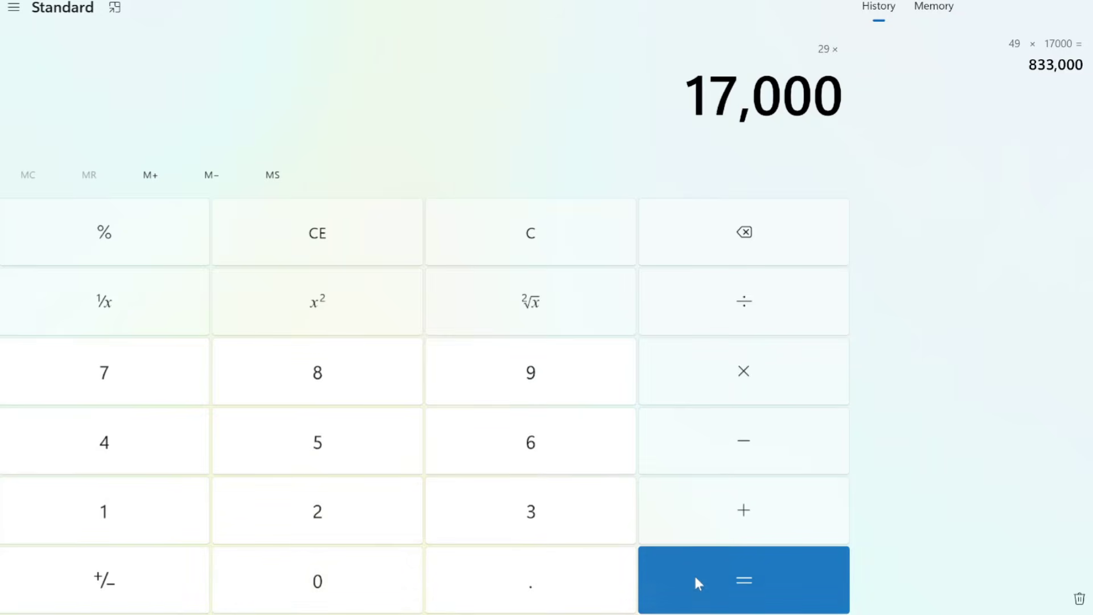
{"action": "left_click", "coordinate": [699, 583]}
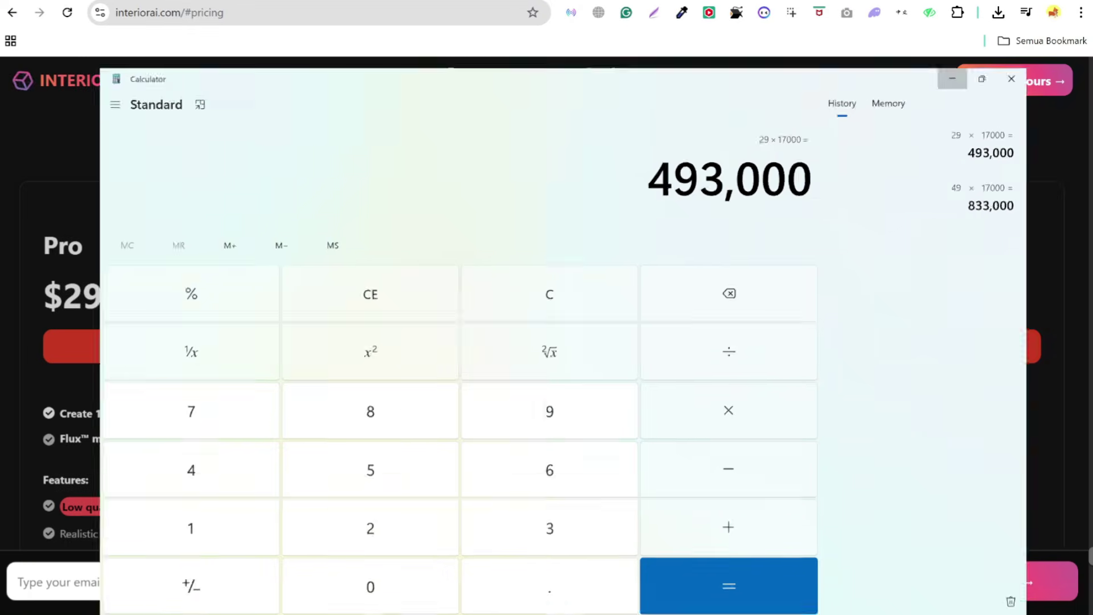
{"action": "left_click", "coordinate": [952, 78]}
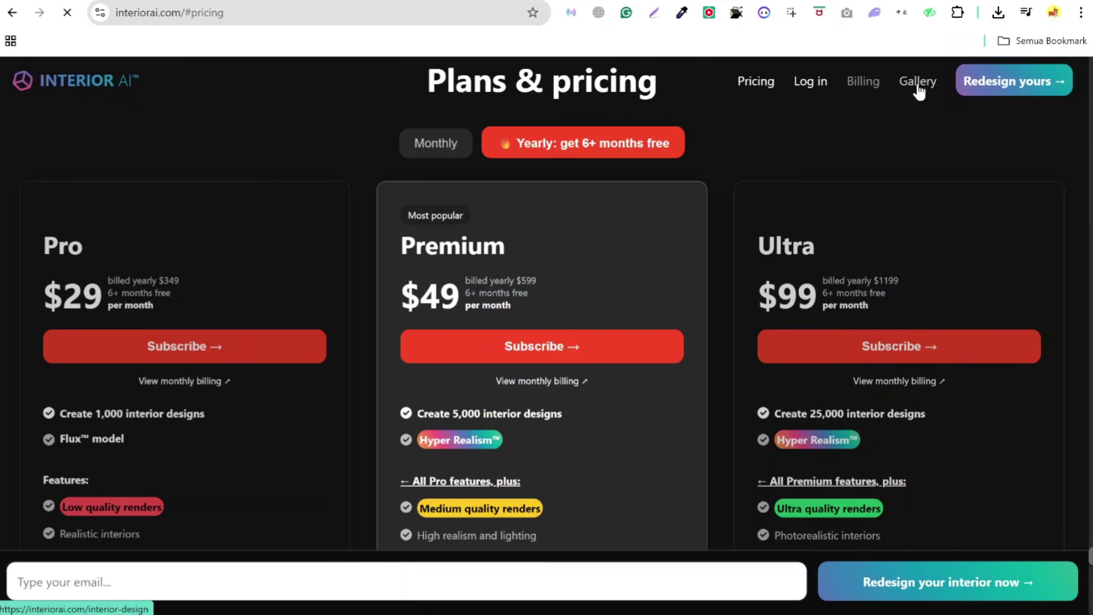
- Open the Gallery and step from the courtroom to the Halloween hotel lobby design
{"action": "left_click", "coordinate": [625, 341]}
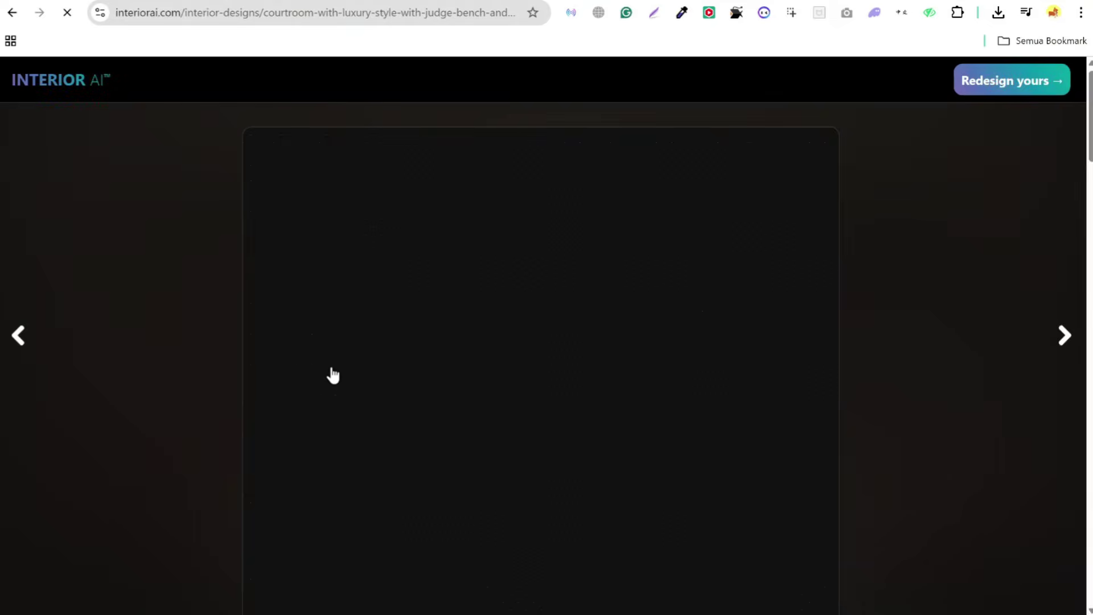
{"action": "scroll", "coordinate": [769, 398], "scroll_direction": "down", "scroll_amount": 10}
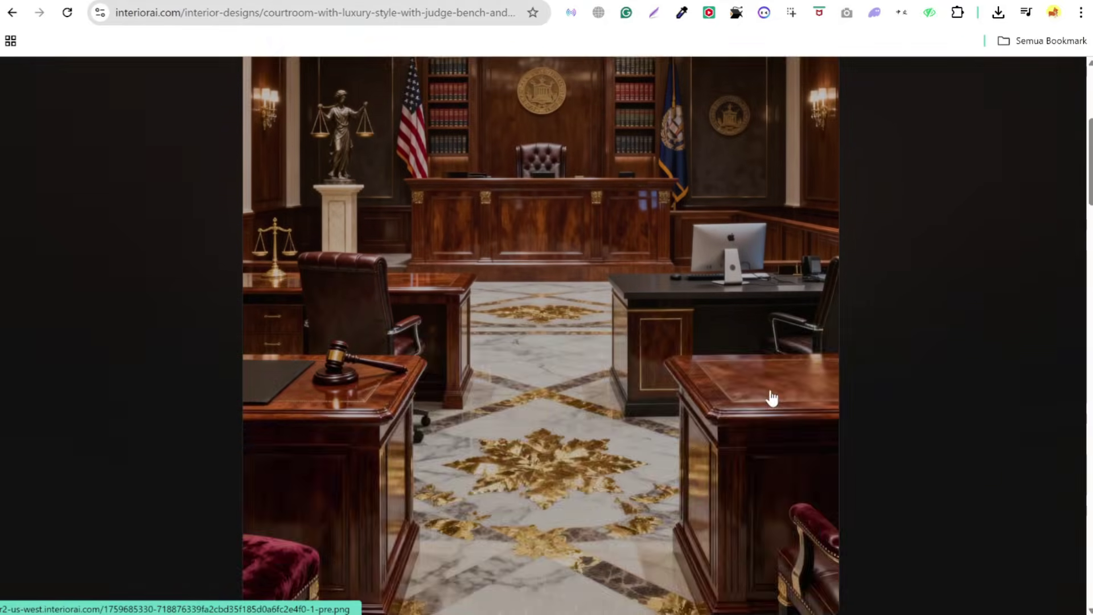
{"action": "scroll", "coordinate": [775, 390], "scroll_direction": "up", "scroll_amount": 10}
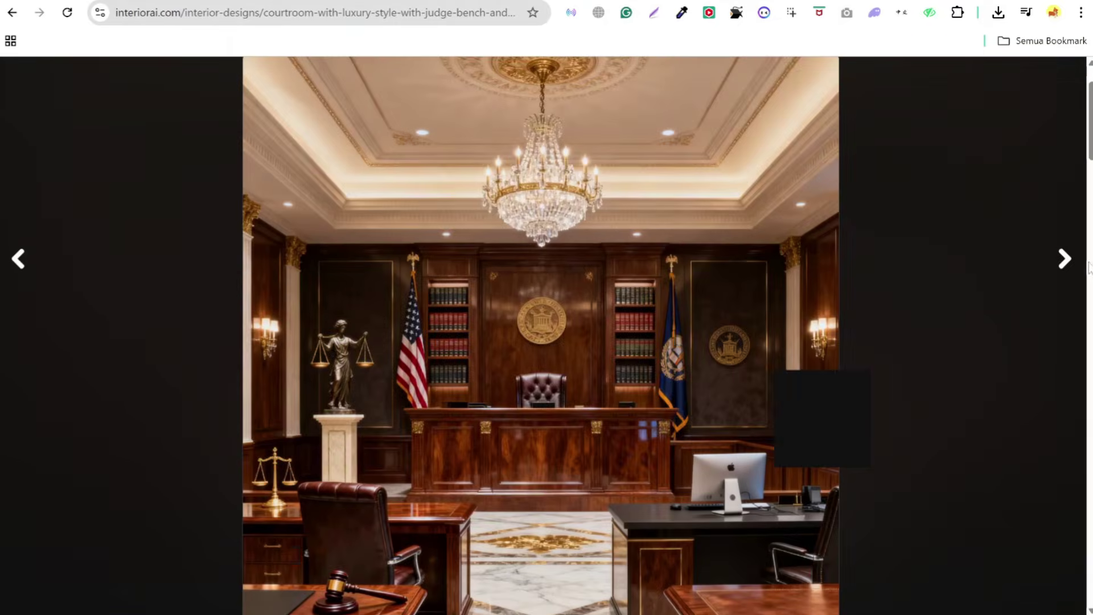
{"action": "left_click", "coordinate": [1065, 263]}
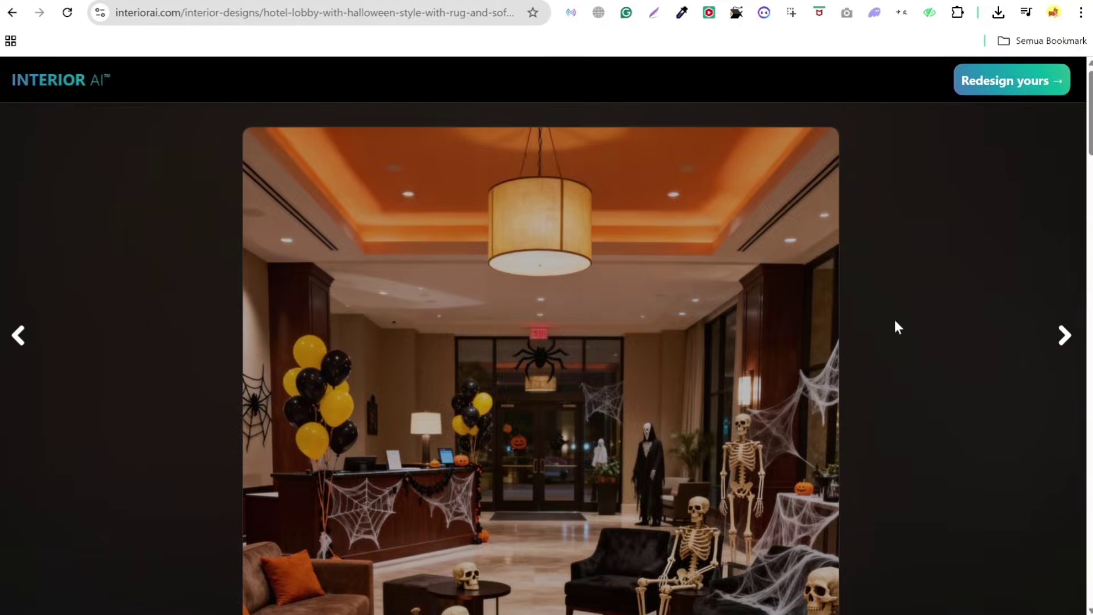
{"action": "scroll", "coordinate": [895, 325], "scroll_direction": "down", "scroll_amount": 4}
{"action": "scroll", "coordinate": [894, 326], "scroll_direction": "down", "scroll_amount": 6}
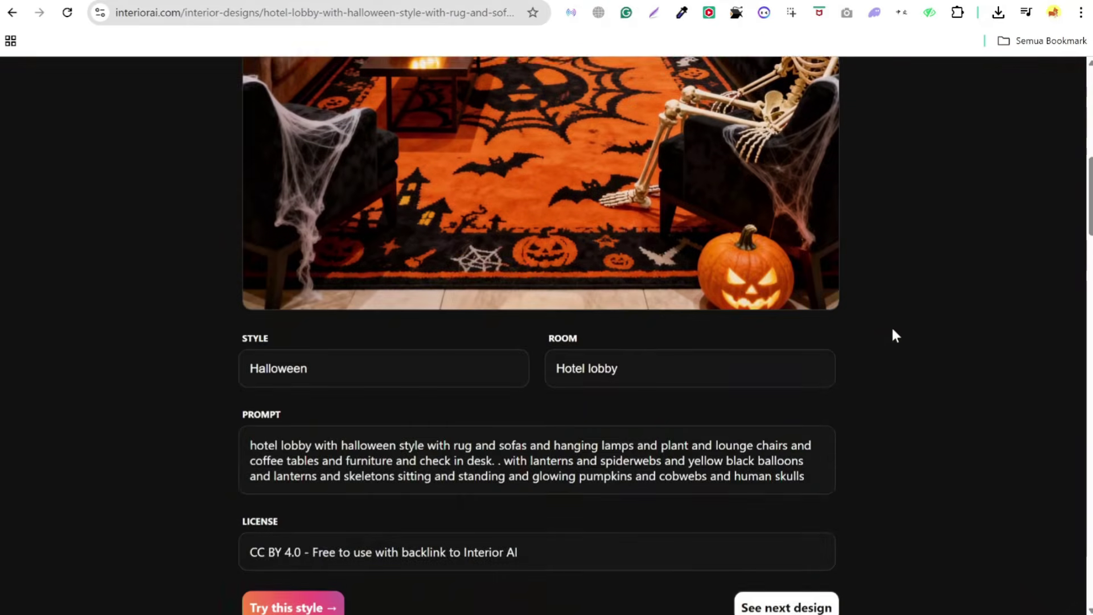
{"action": "scroll", "coordinate": [460, 309], "scroll_direction": "down", "scroll_amount": 9}
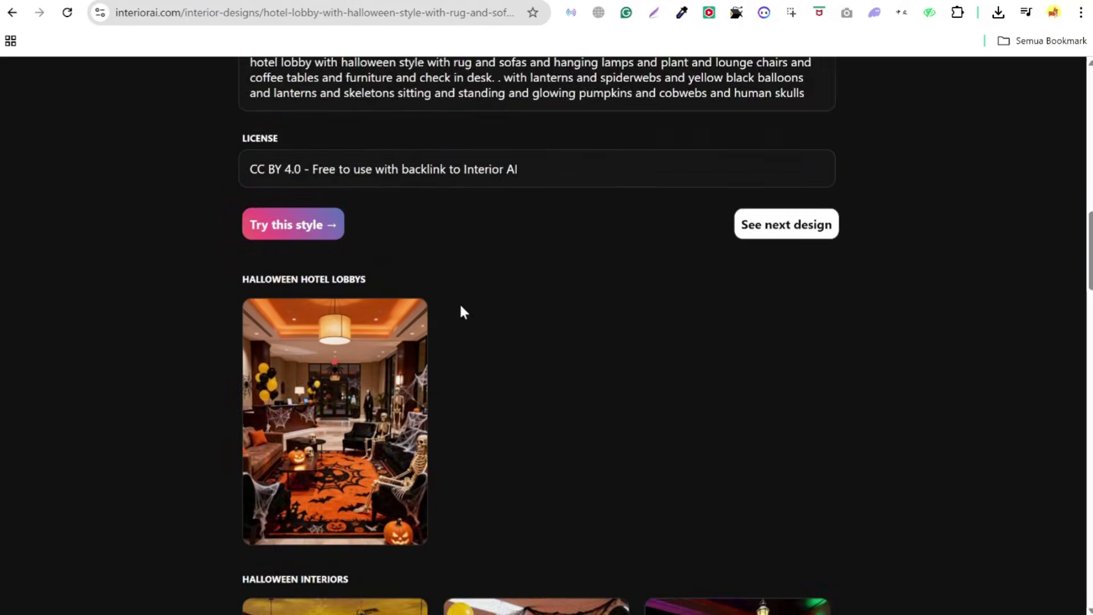
{"action": "scroll", "coordinate": [631, 294], "scroll_direction": "down", "scroll_amount": 7}
{"action": "scroll", "coordinate": [741, 298], "scroll_direction": "up", "scroll_amount": 20}
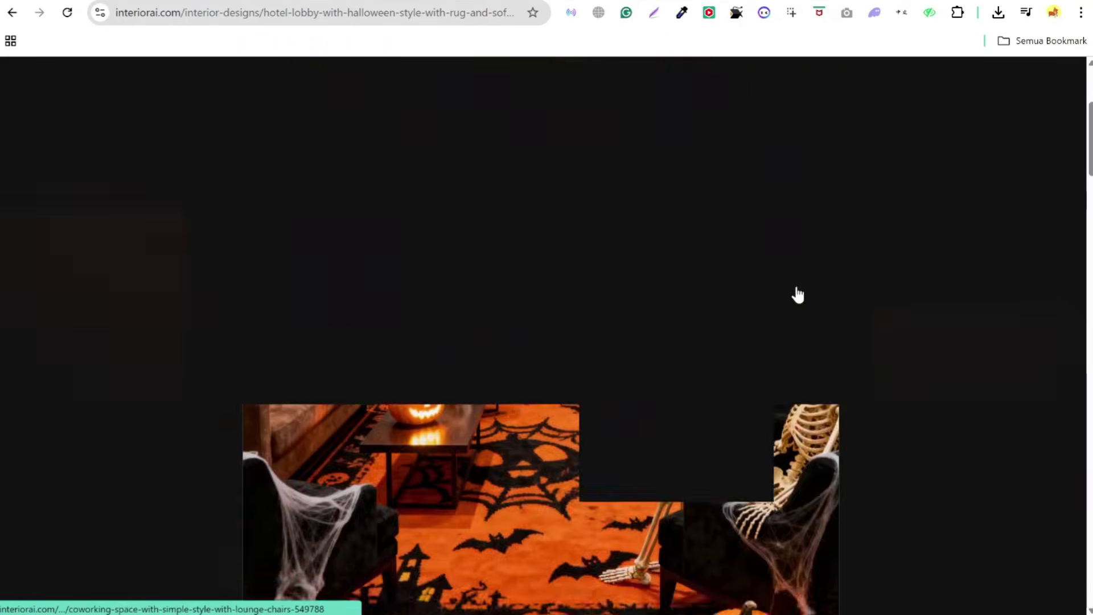
- Advance to the coworking space design and open the middle Coworking Spaces thumbnail
{"action": "left_click", "coordinate": [1058, 341]}
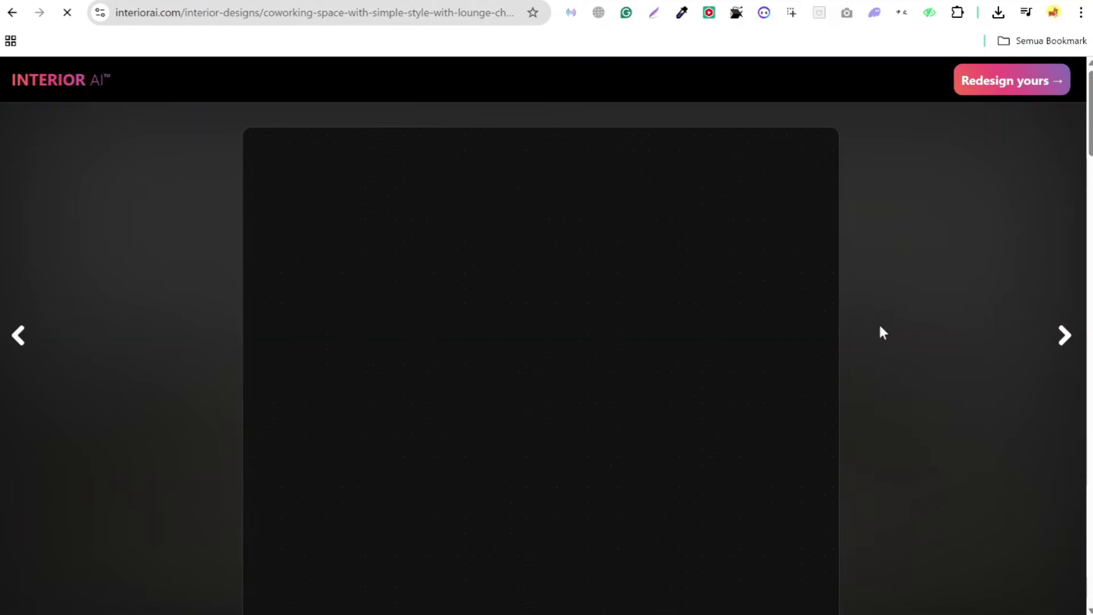
{"action": "scroll", "coordinate": [880, 332], "scroll_direction": "down", "scroll_amount": 10}
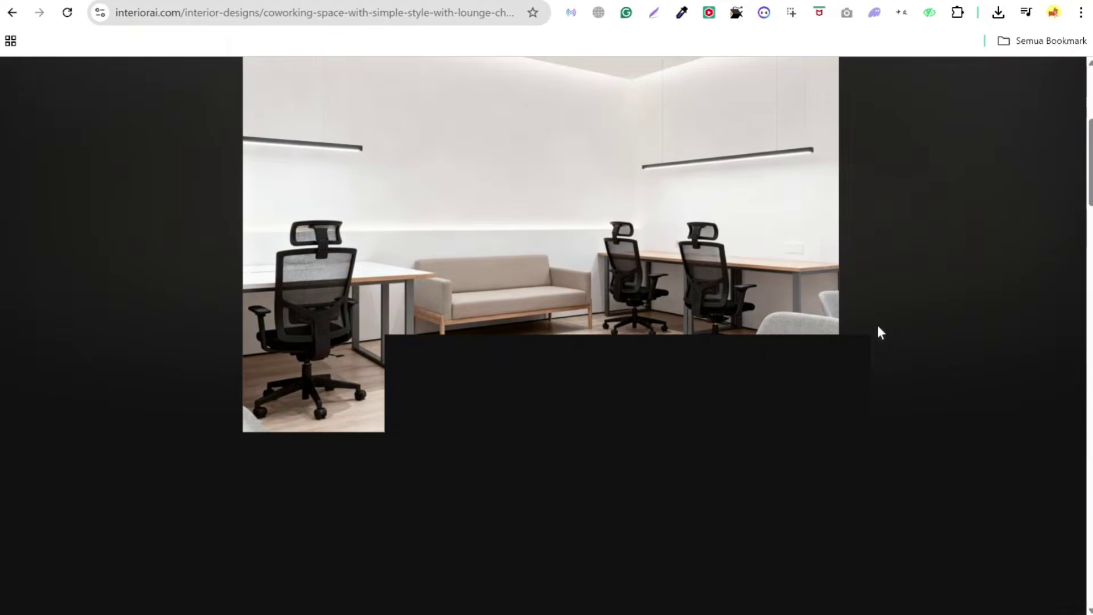
{"action": "scroll", "coordinate": [877, 332], "scroll_direction": "up", "scroll_amount": 5}
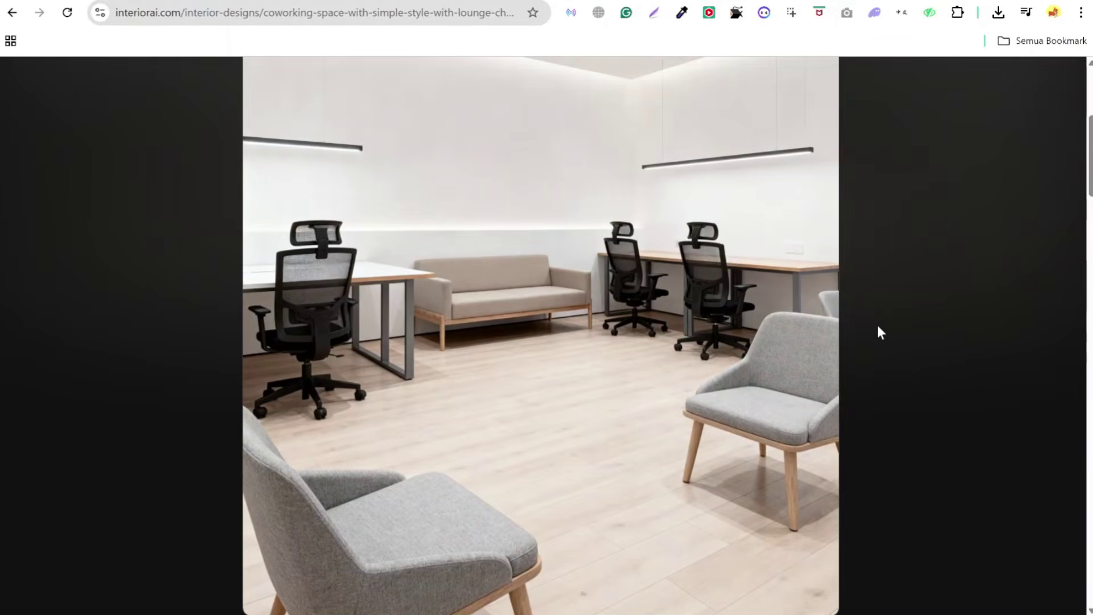
{"action": "scroll", "coordinate": [877, 332], "scroll_direction": "down", "scroll_amount": 9}
{"action": "scroll", "coordinate": [881, 331], "scroll_direction": "down", "scroll_amount": 11}
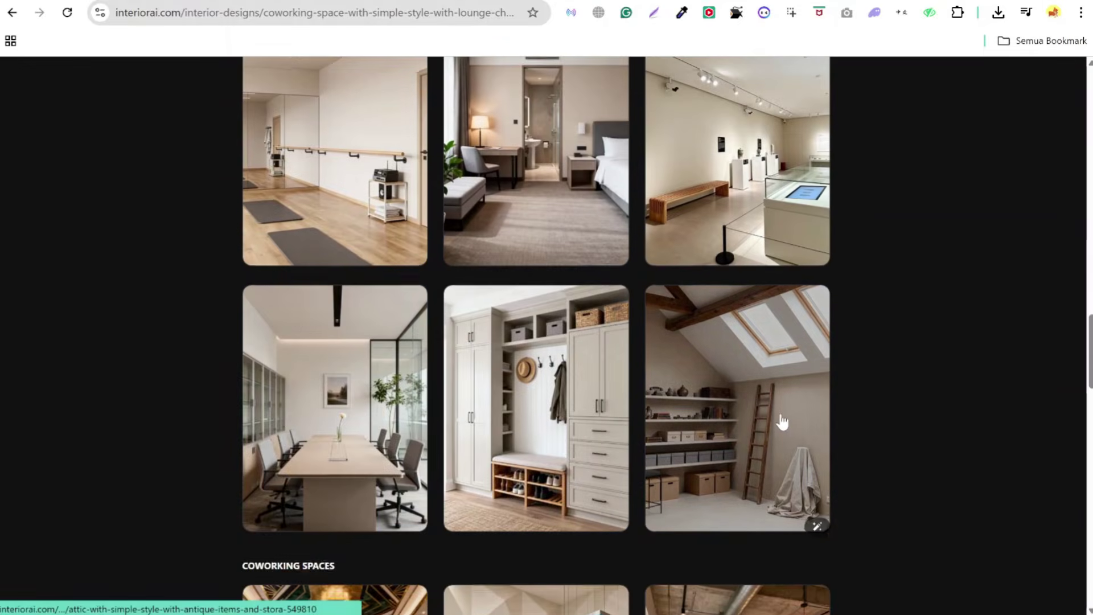
{"action": "scroll", "coordinate": [800, 418], "scroll_direction": "down", "scroll_amount": 5}
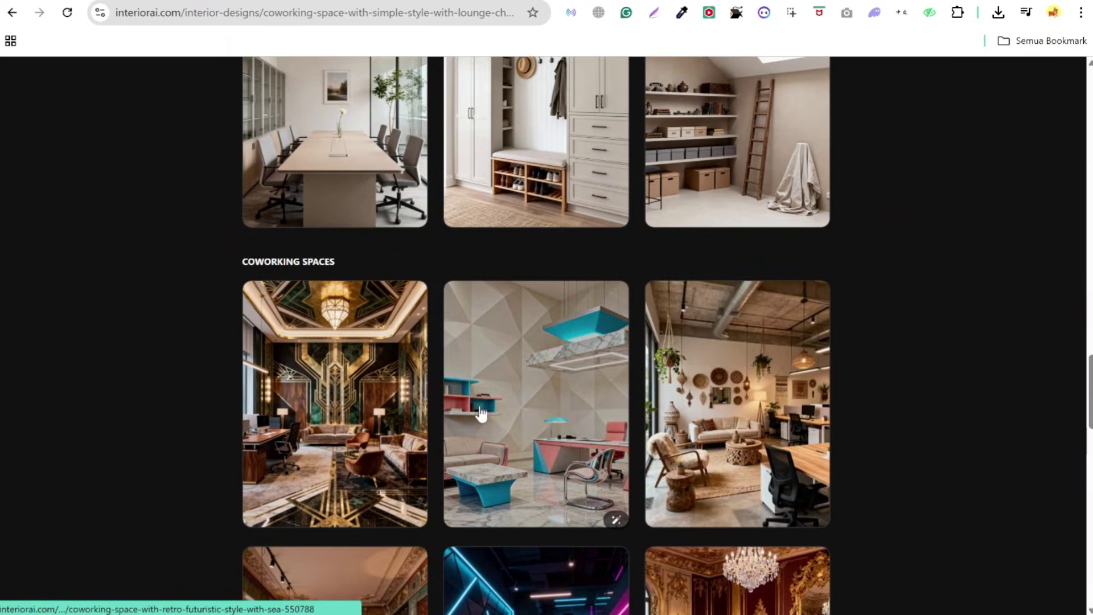
{"action": "left_click", "coordinate": [476, 414]}
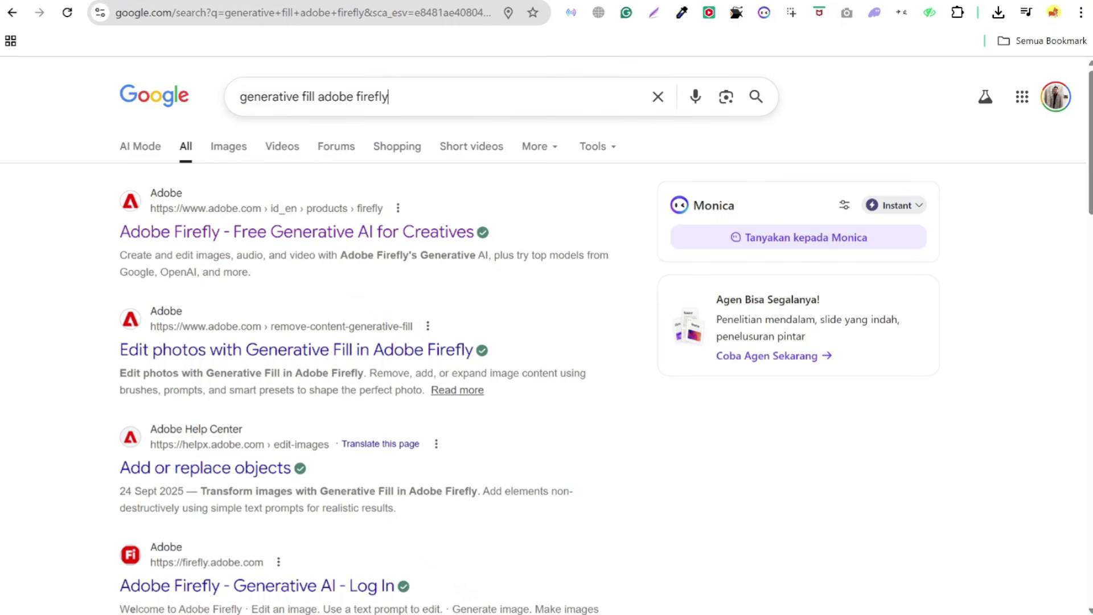
- Open the 'Adobe Firefly - Free Generative AI for Creatives' result for 'generative fill adobe firefly'
{"action": "key", "text": "ctrl+a"}
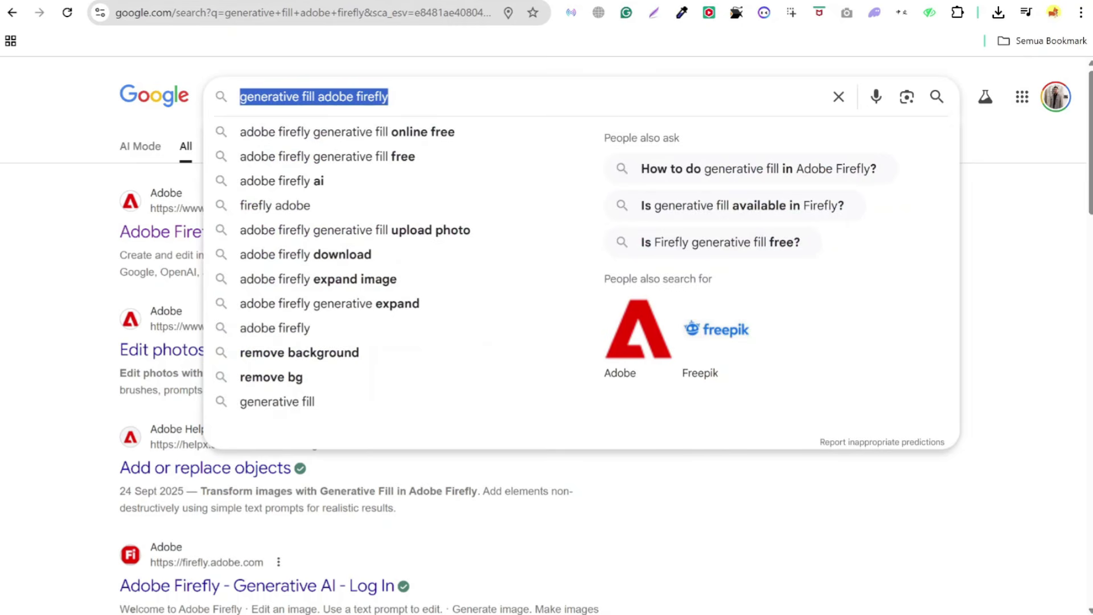
{"action": "key", "text": "End"}
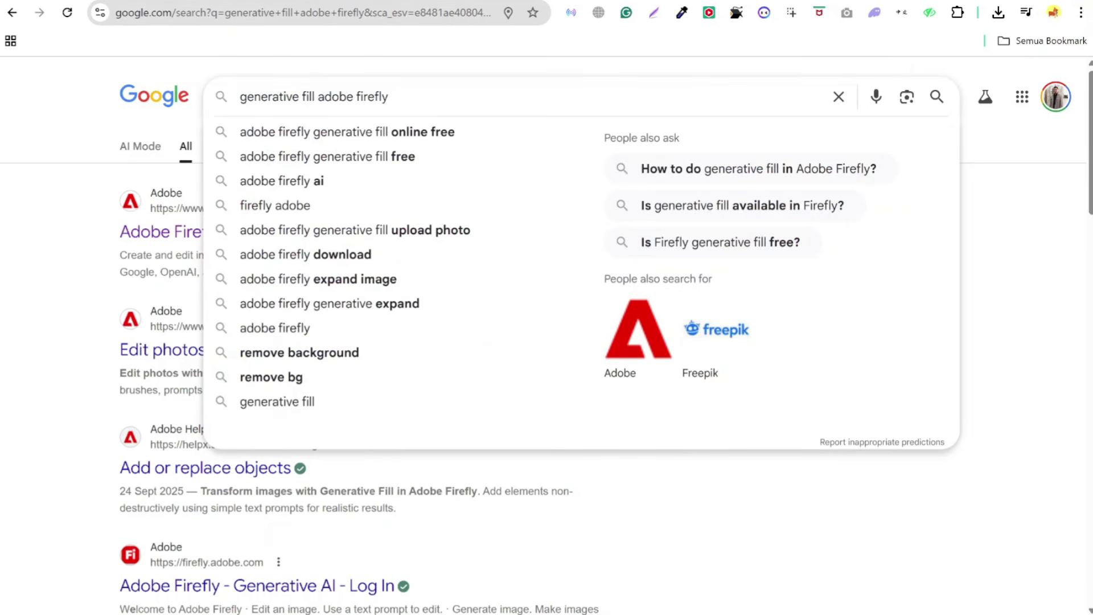
{"action": "left_click", "coordinate": [62, 256]}
{"action": "left_click", "coordinate": [215, 250]}
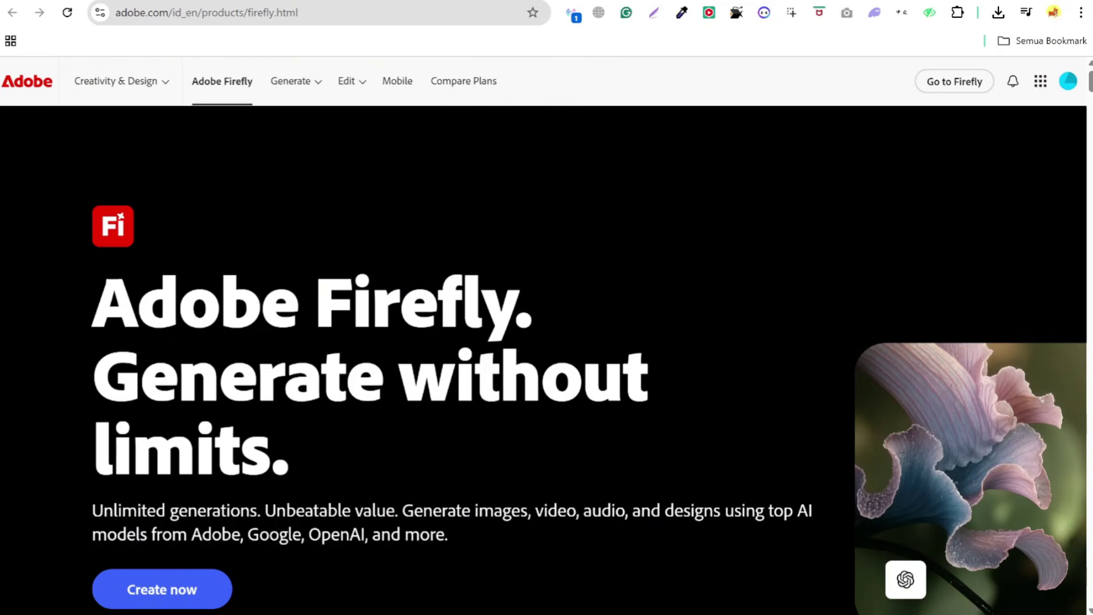
{"action": "scroll", "coordinate": [378, 418], "scroll_direction": "down", "scroll_amount": 3}
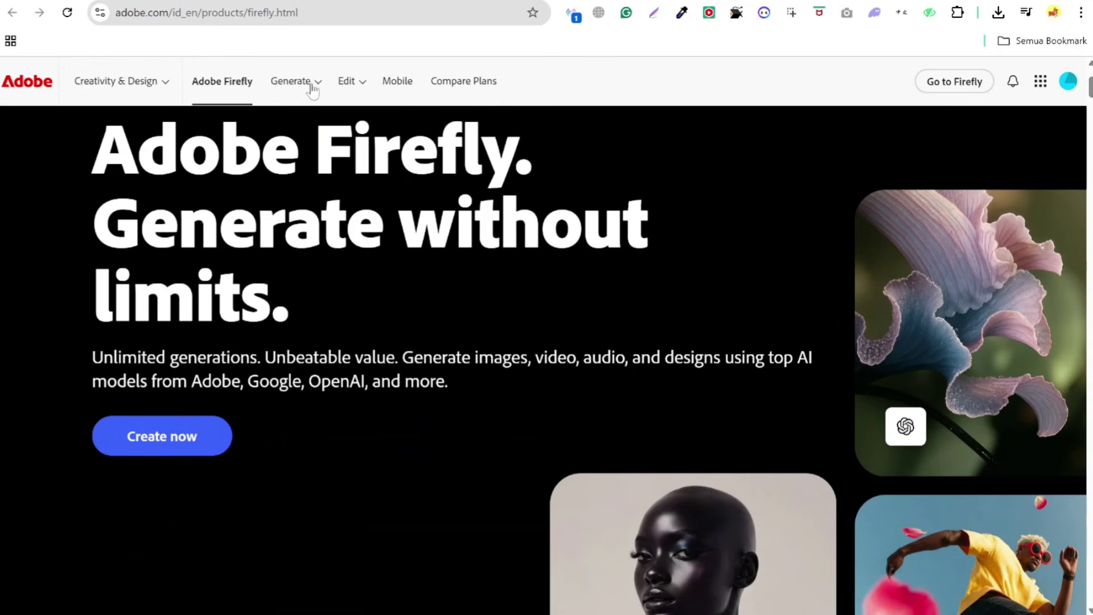
- Choose Create now from the Generate menu and start a new board with Buat papan
{"action": "left_click", "coordinate": [316, 88]}
{"action": "left_click", "coordinate": [208, 435]}
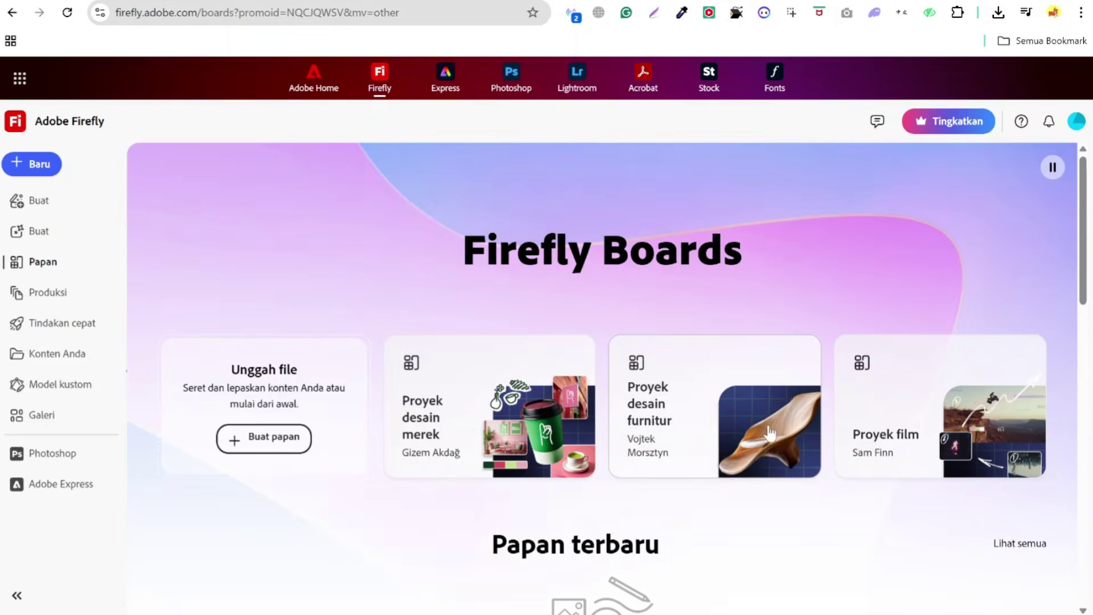
{"action": "scroll", "coordinate": [281, 293], "scroll_direction": "down", "scroll_amount": 3}
{"action": "left_click", "coordinate": [281, 292]}
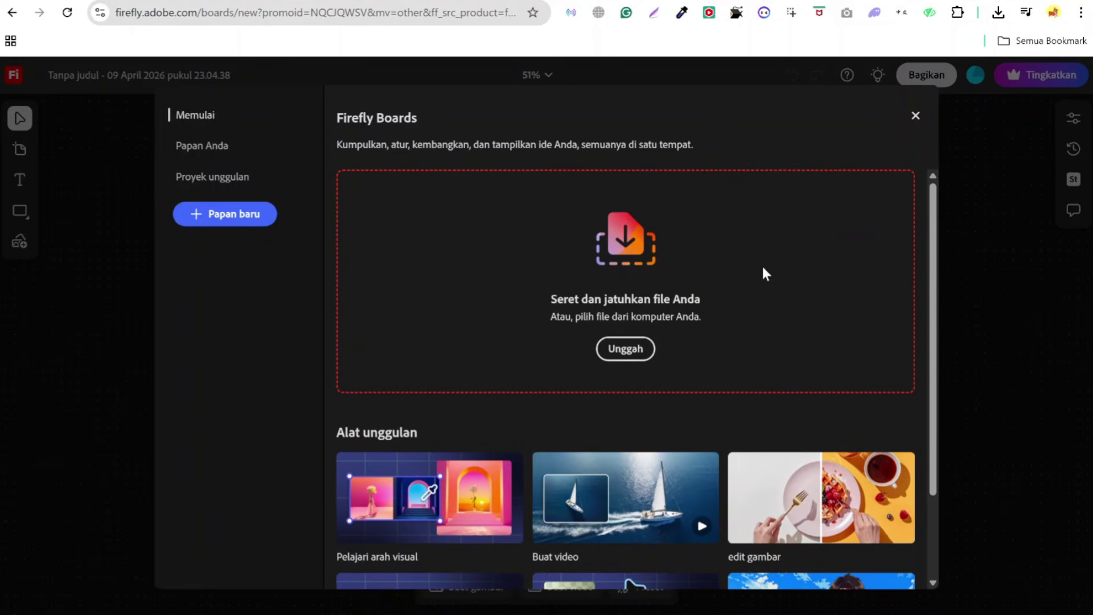
- Drop the downloaded empty room photo onto the Firefly board
{"action": "left_click", "coordinate": [998, 14]}
{"action": "left_click_drag", "start_coordinate": [865, 91], "coordinate": [651, 325]}
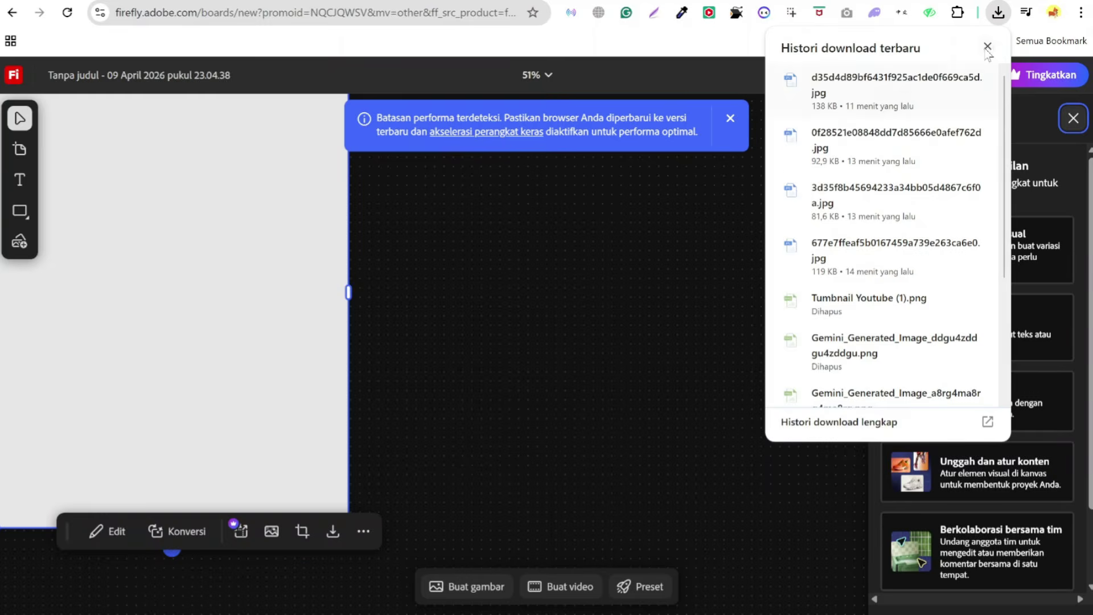
{"action": "left_click", "coordinate": [986, 51]}
- Choose Edit > Sisipkan (Insert) on the room photo and zoom in on it
{"action": "left_click", "coordinate": [337, 171]}
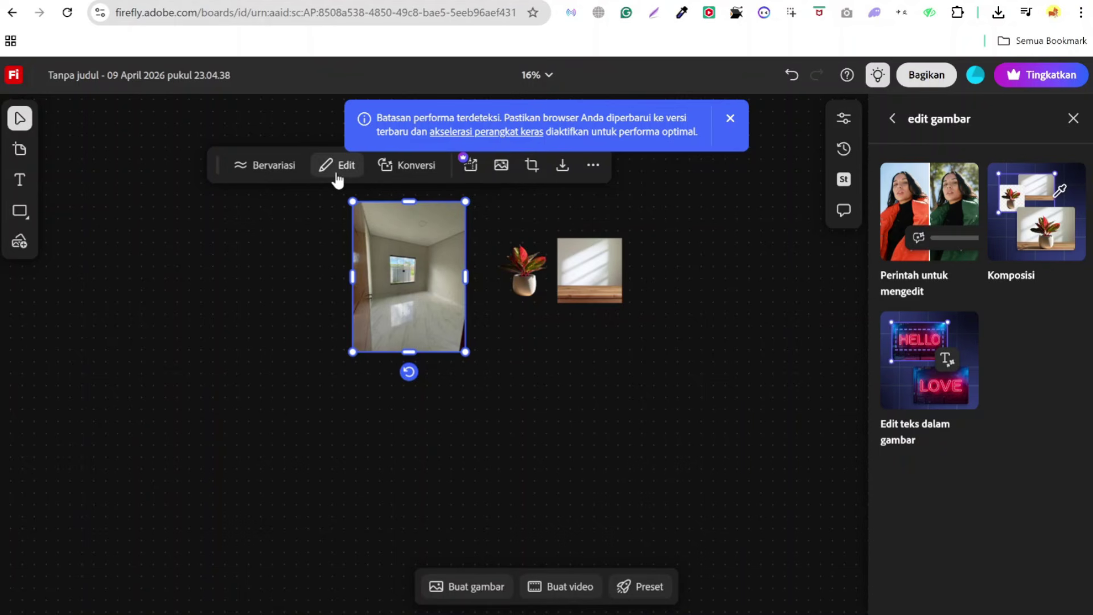
{"action": "left_click", "coordinate": [337, 171]}
{"action": "left_click", "coordinate": [404, 207]}
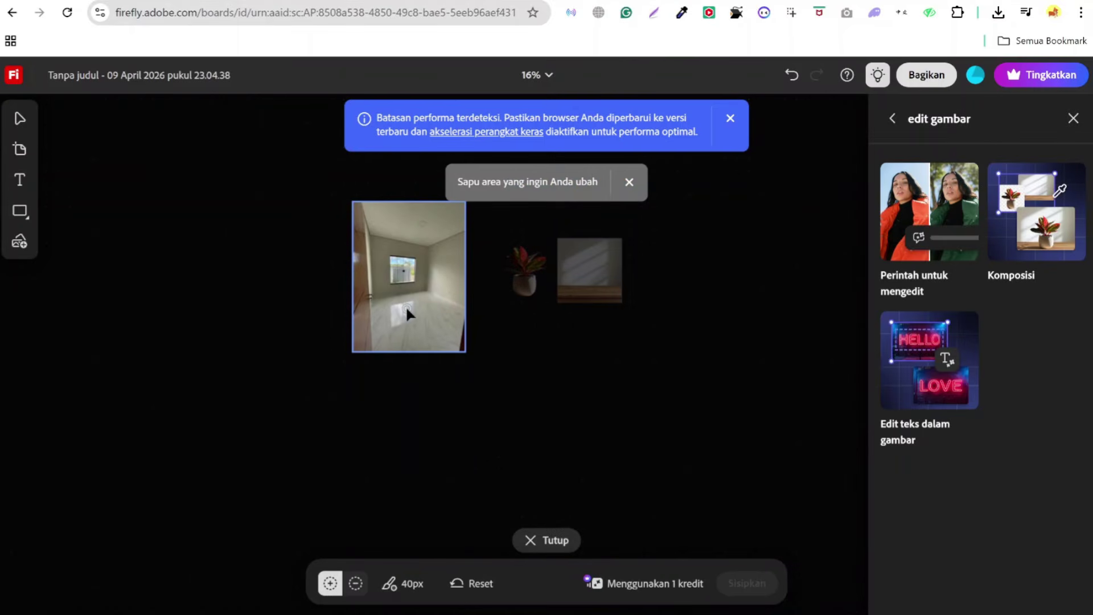
{"action": "scroll", "coordinate": [406, 305], "scroll_direction": "up", "scroll_amount": 5}
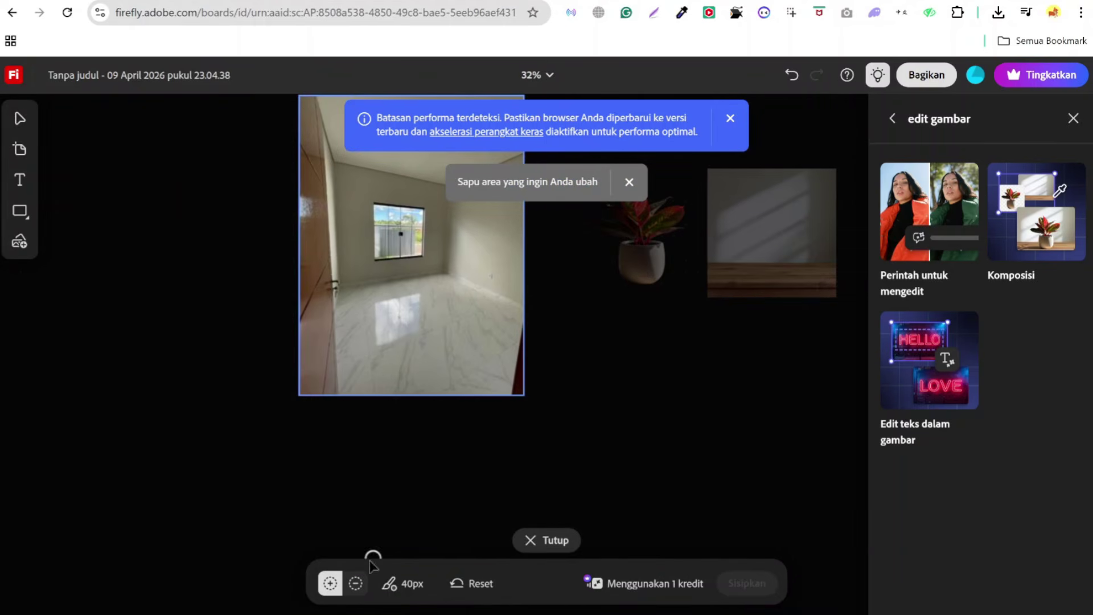
- Set the brush to 103px and paint a mask over the entire floor of the room photo
{"action": "left_click", "coordinate": [393, 583]}
{"action": "left_click_drag", "start_coordinate": [348, 538], "coordinate": [402, 538]}
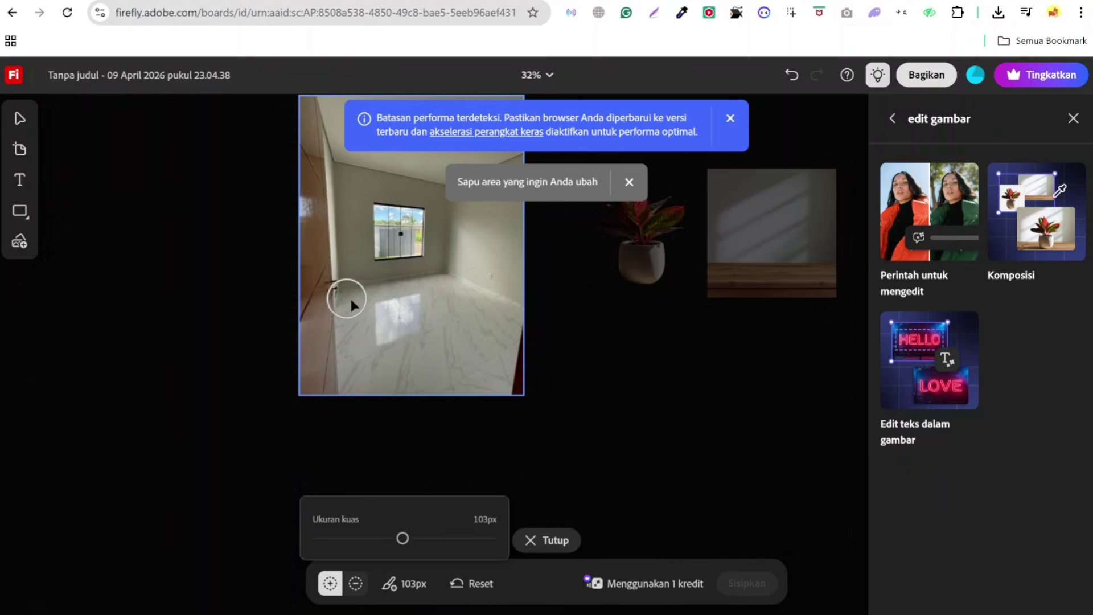
{"action": "mouse_move", "coordinate": [353, 298]}
{"action": "left_mouse_down"}
{"action": "mouse_move", "coordinate": [439, 293]}
{"action": "mouse_move", "coordinate": [502, 326]}
{"action": "left_mouse_up"}
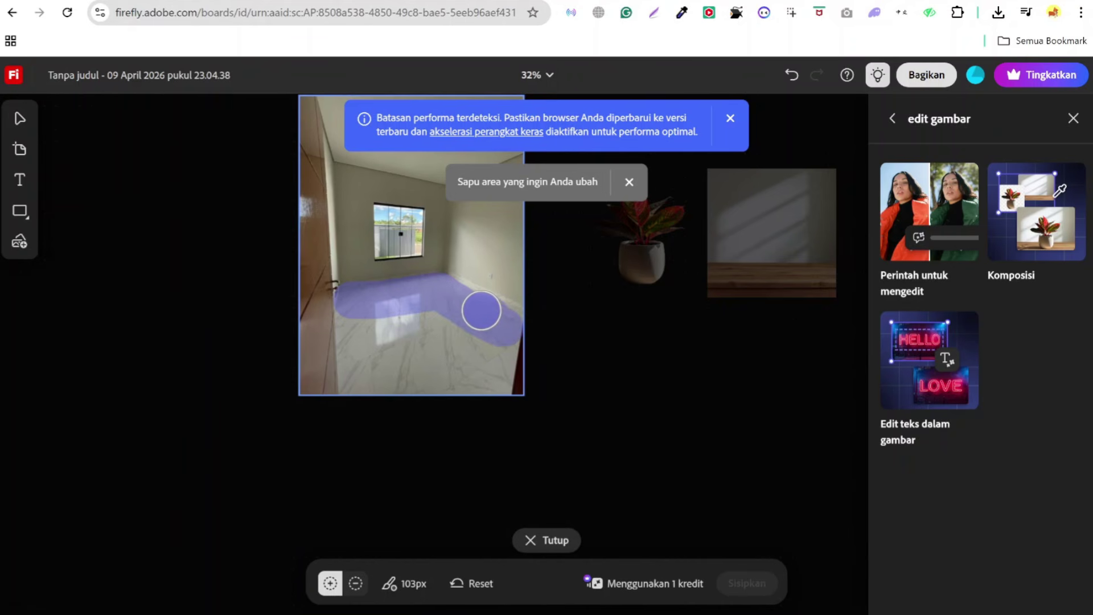
{"action": "mouse_move", "coordinate": [456, 295]}
{"action": "left_mouse_down"}
{"action": "mouse_move", "coordinate": [390, 391]}
{"action": "mouse_move", "coordinate": [439, 336]}
{"action": "mouse_move", "coordinate": [436, 382]}
{"action": "mouse_move", "coordinate": [444, 359]}
{"action": "mouse_move", "coordinate": [455, 382]}
{"action": "mouse_move", "coordinate": [450, 339]}
{"action": "mouse_move", "coordinate": [463, 376]}
{"action": "mouse_move", "coordinate": [482, 379]}
{"action": "mouse_move", "coordinate": [495, 348]}
{"action": "mouse_move", "coordinate": [487, 394]}
{"action": "mouse_move", "coordinate": [503, 345]}
{"action": "mouse_move", "coordinate": [494, 386]}
{"action": "left_mouse_up"}
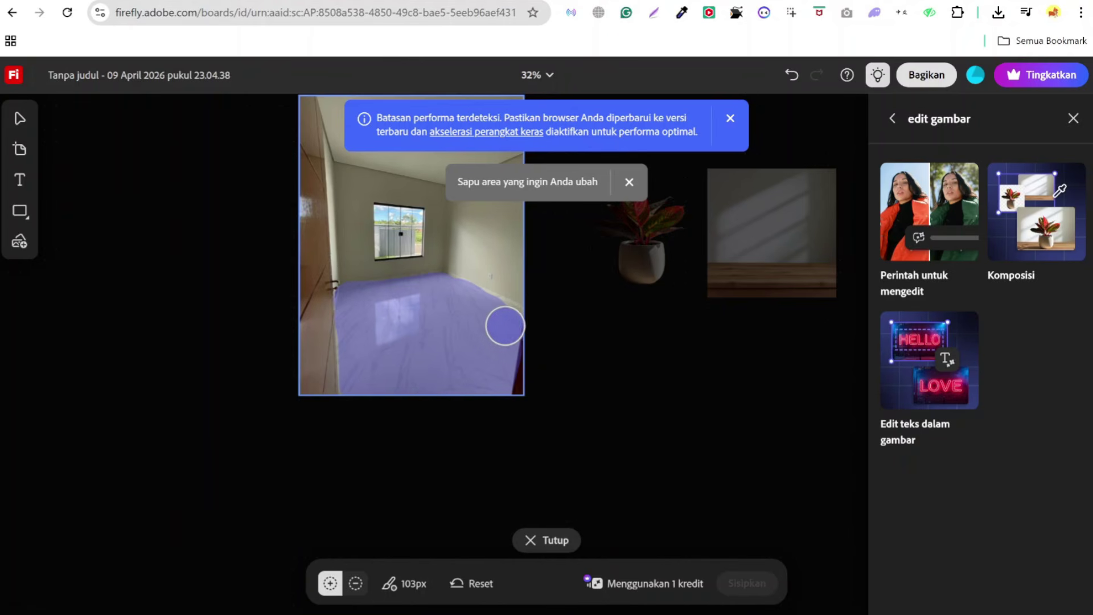
{"action": "left_click_drag", "start_coordinate": [500, 323], "coordinate": [495, 325]}
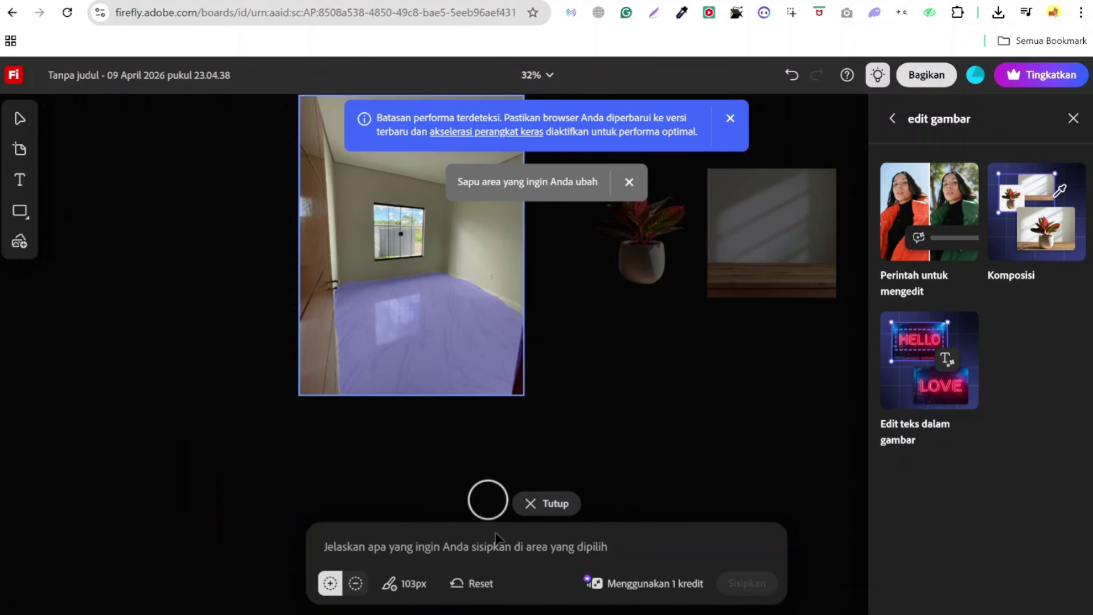
- Generate furniture from the prompt 'A modern Scandinavian style sofa, with a round wooden coffee table on a grey rug'
{"action": "type", "text": "A modern Scandinavian style sofa, with a round wooden coffee table on a grey rug"}
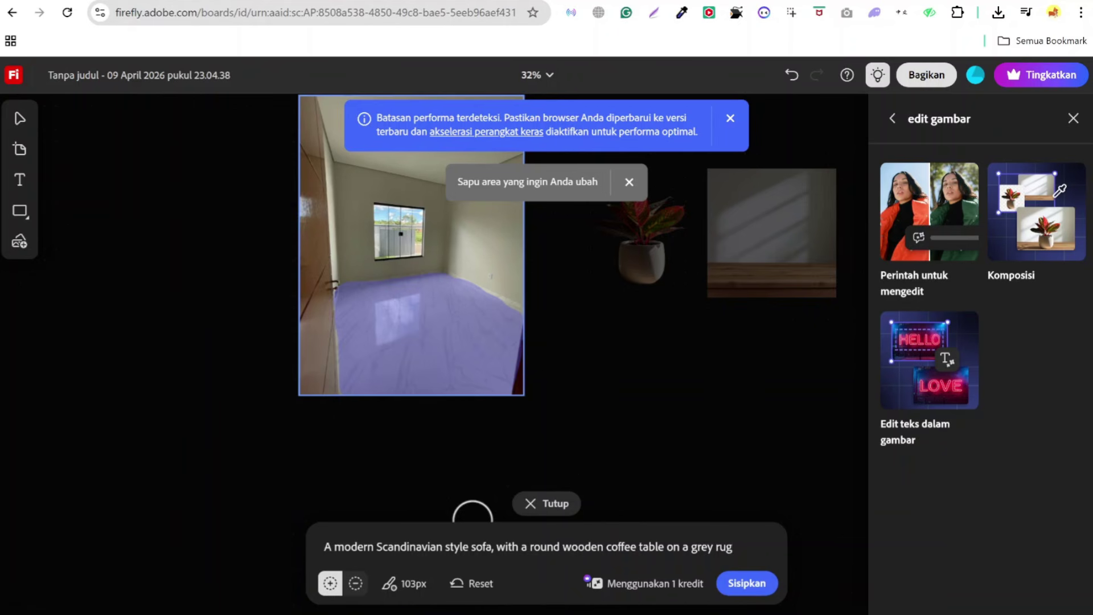
{"action": "left_click_drag", "start_coordinate": [733, 546], "coordinate": [322, 551]}
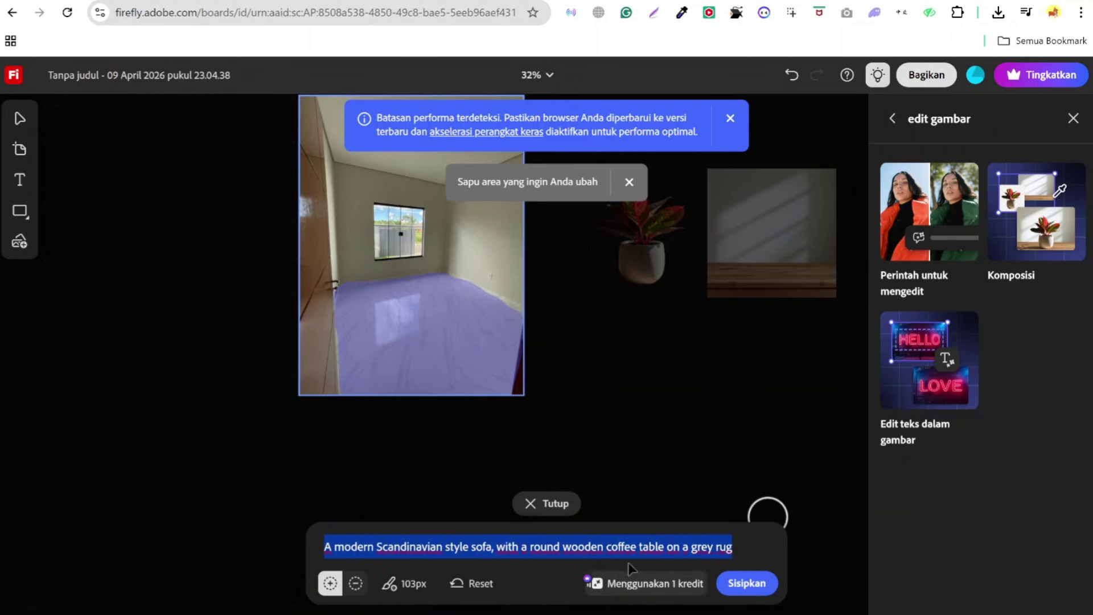
{"action": "left_click", "coordinate": [747, 583]}
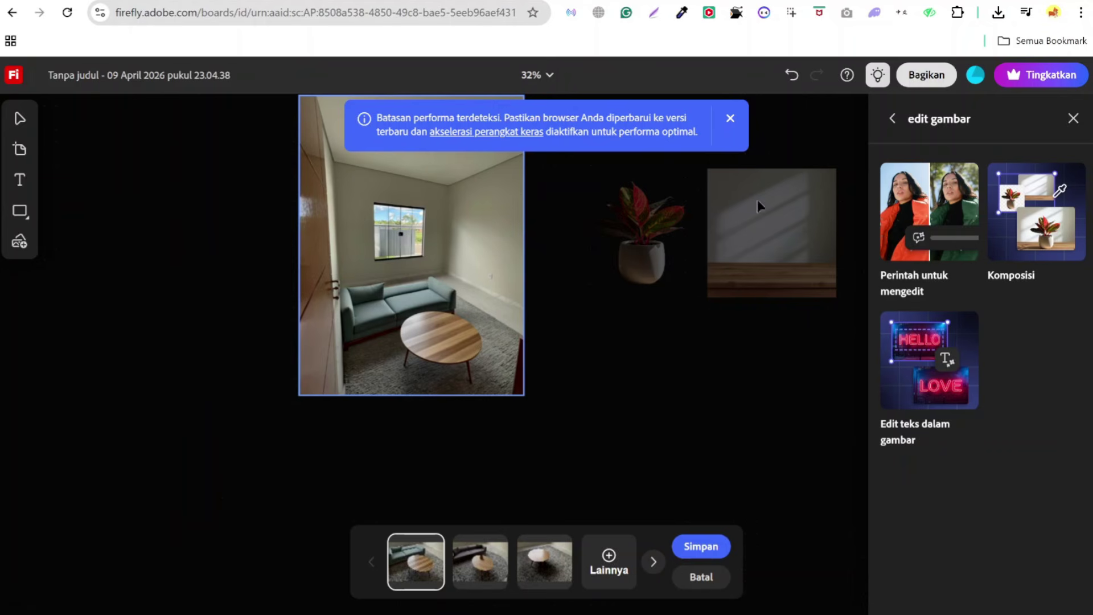
- Dismiss the performance warning and preview the dark grey sofa, sofa-less and teal sofa variations
{"action": "left_click", "coordinate": [730, 119]}
{"action": "left_click", "coordinate": [490, 568]}
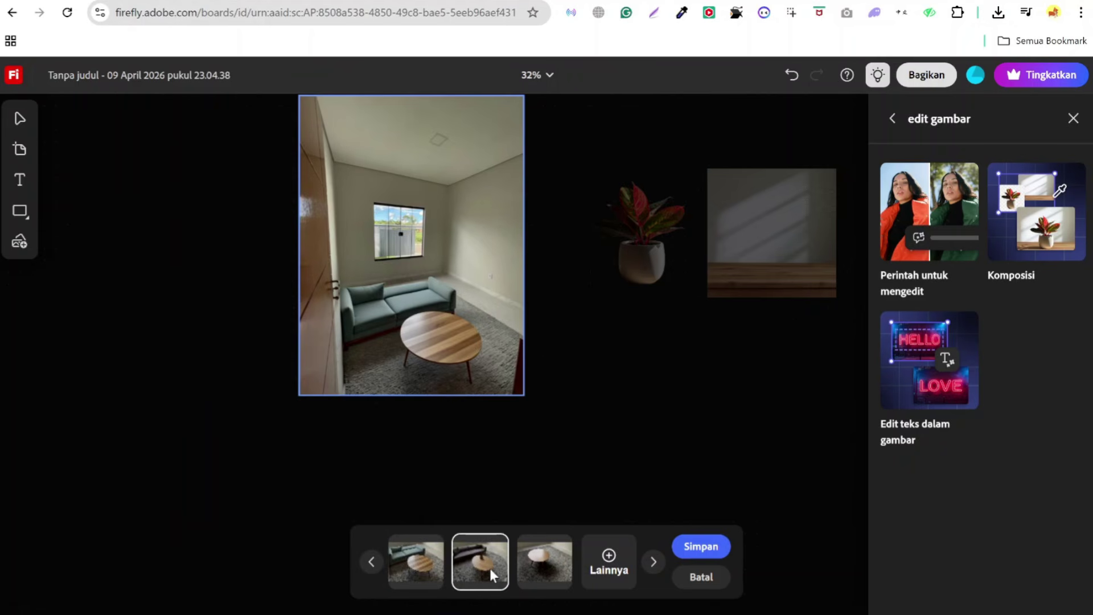
{"action": "left_click", "coordinate": [537, 573]}
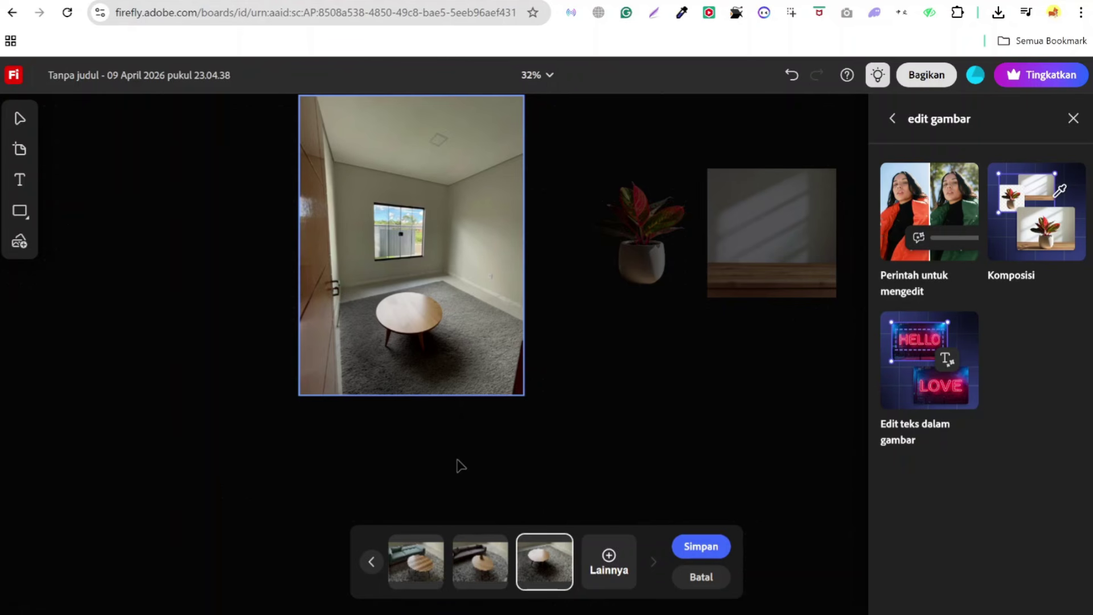
{"action": "scroll", "coordinate": [459, 464], "scroll_direction": "up", "scroll_amount": 1}
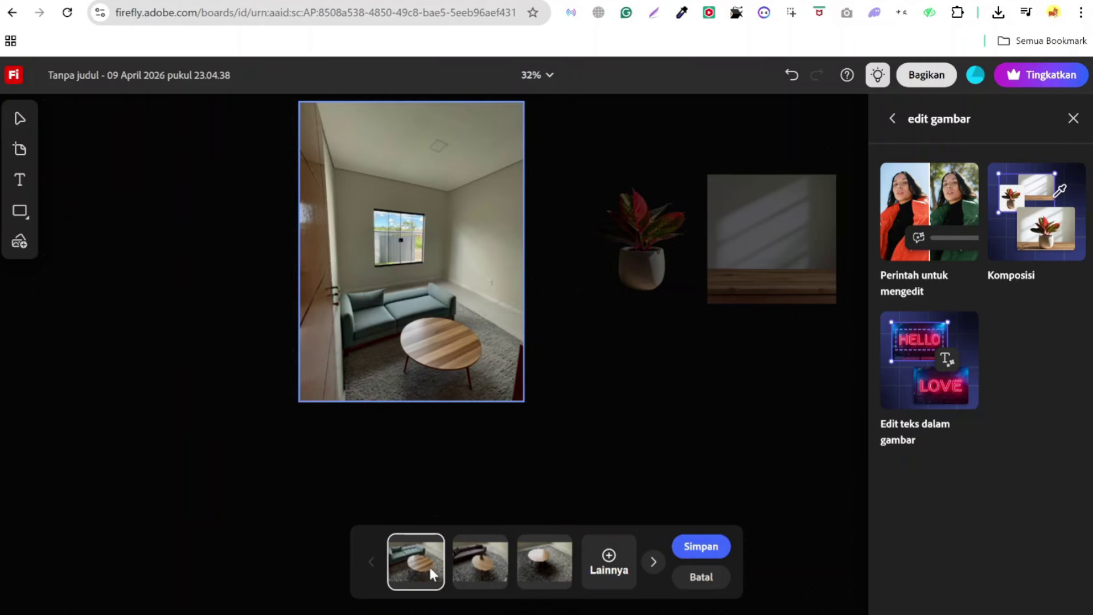
{"action": "left_click", "coordinate": [474, 578]}
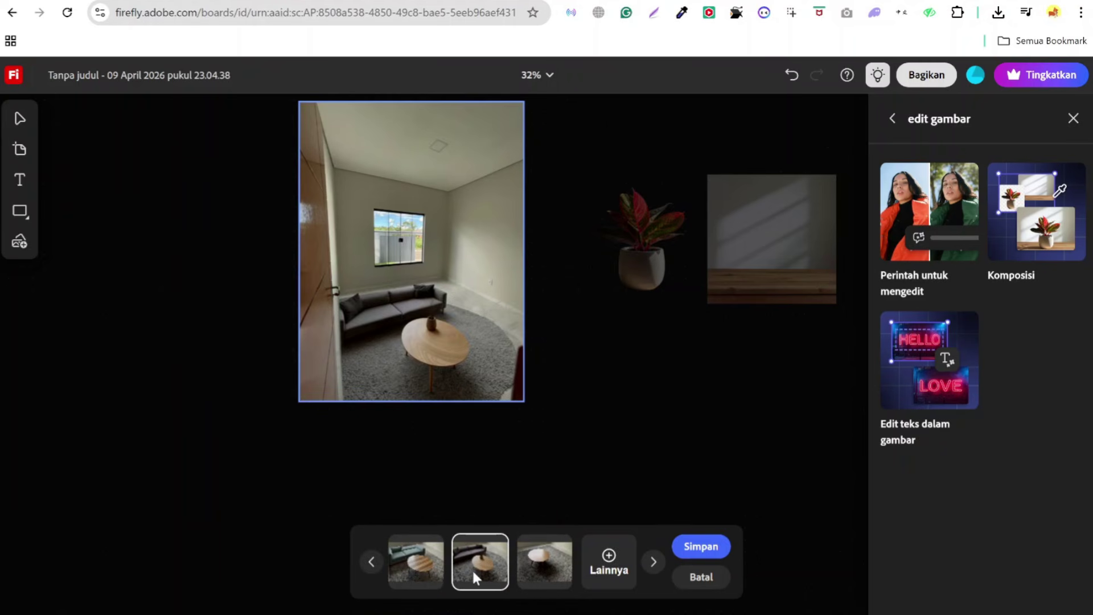
{"action": "left_click", "coordinate": [544, 576]}
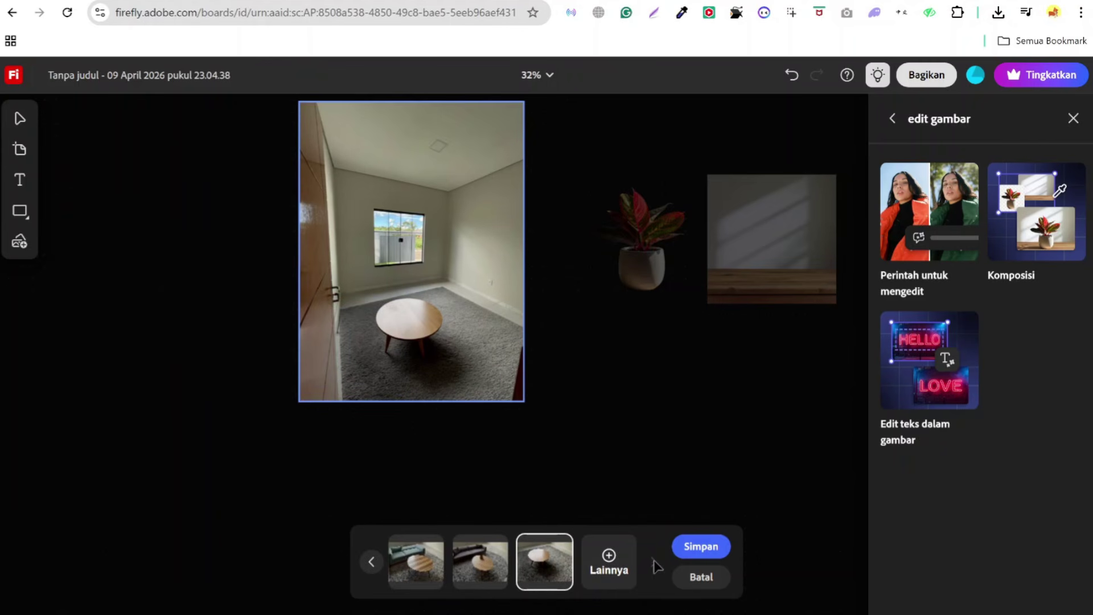
{"action": "left_click", "coordinate": [479, 569]}
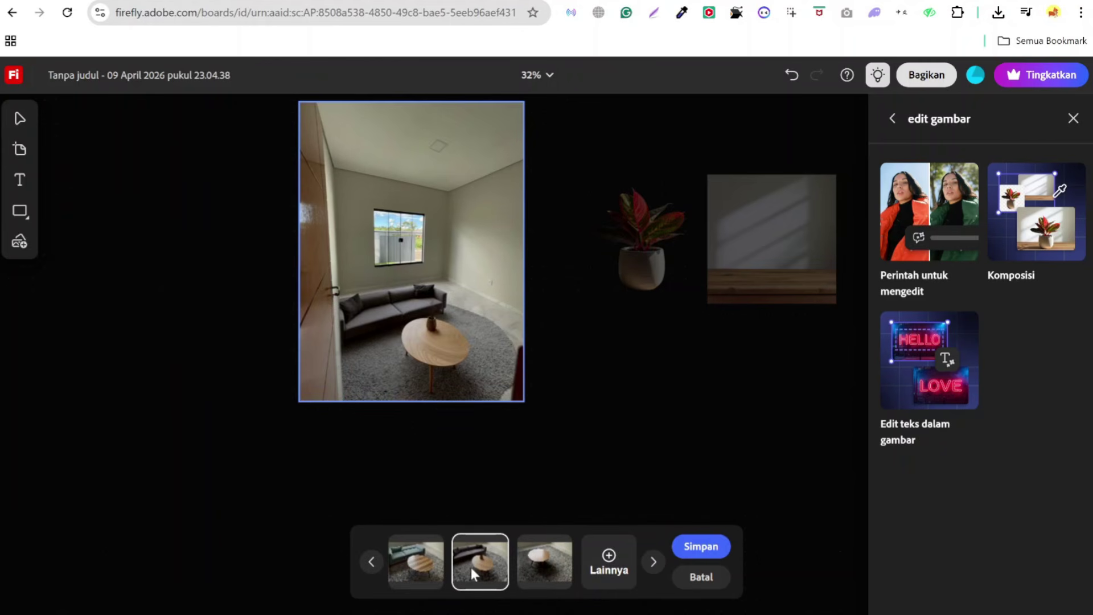
{"action": "left_click", "coordinate": [412, 579]}
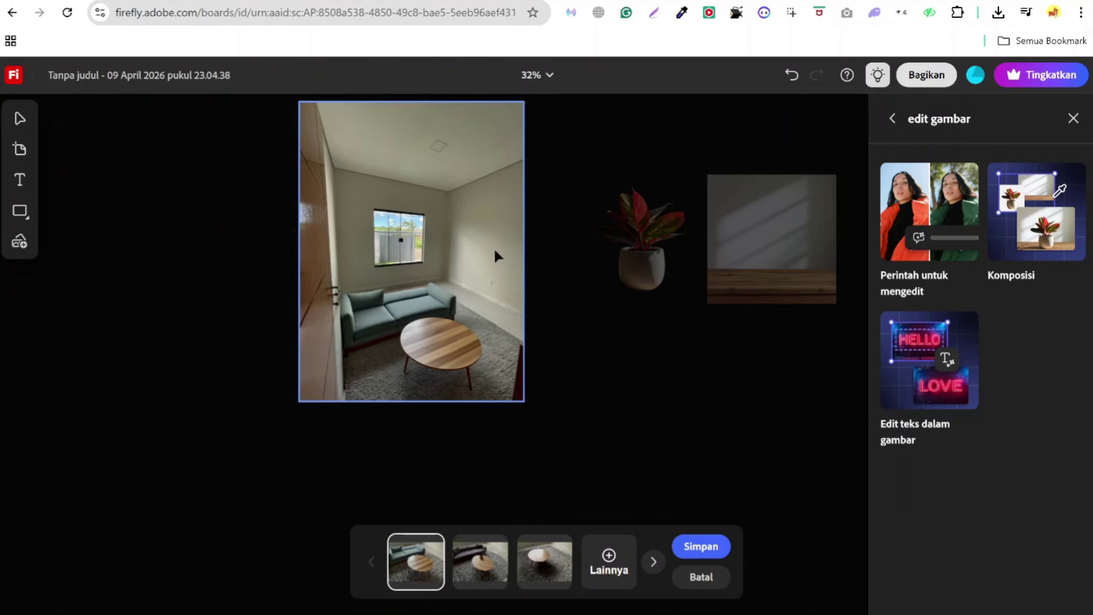
- Zoom the canvas to compare again, settling on the grey sofa and round rug variation
{"action": "scroll", "coordinate": [491, 245], "scroll_direction": "up", "scroll_amount": 4}
{"action": "scroll", "coordinate": [490, 245], "scroll_direction": "up", "scroll_amount": 2}
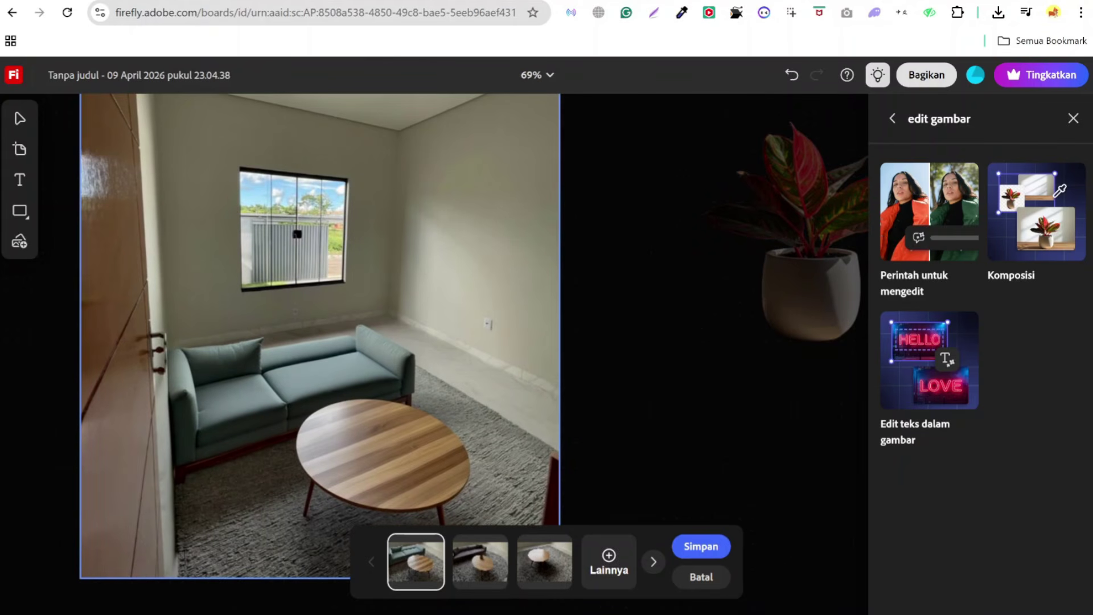
{"action": "scroll", "coordinate": [489, 254], "scroll_direction": "down", "scroll_amount": 4}
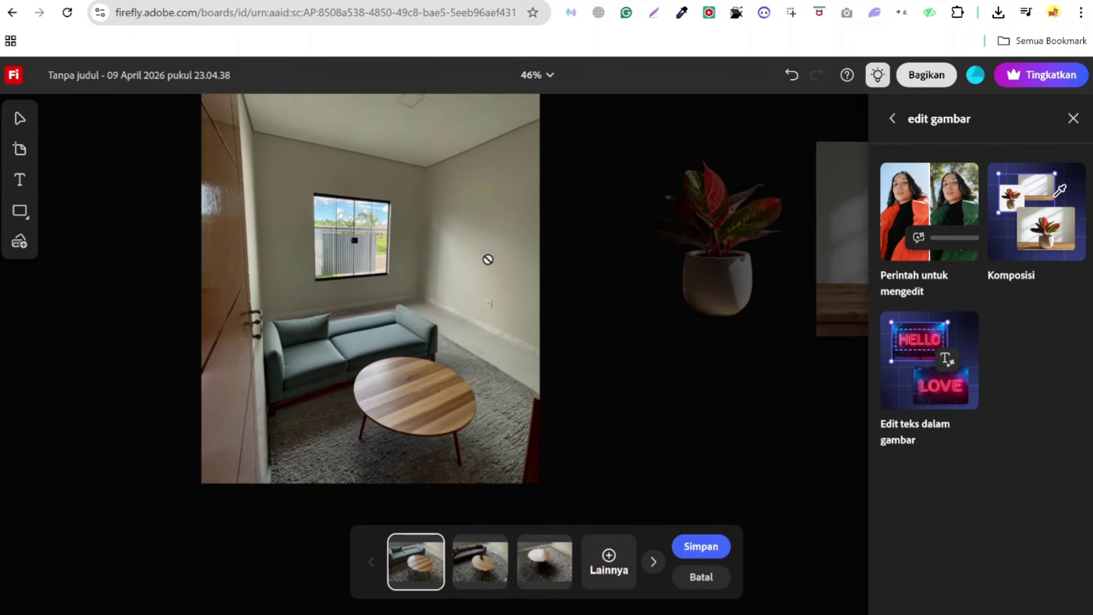
{"action": "left_click", "coordinate": [489, 577]}
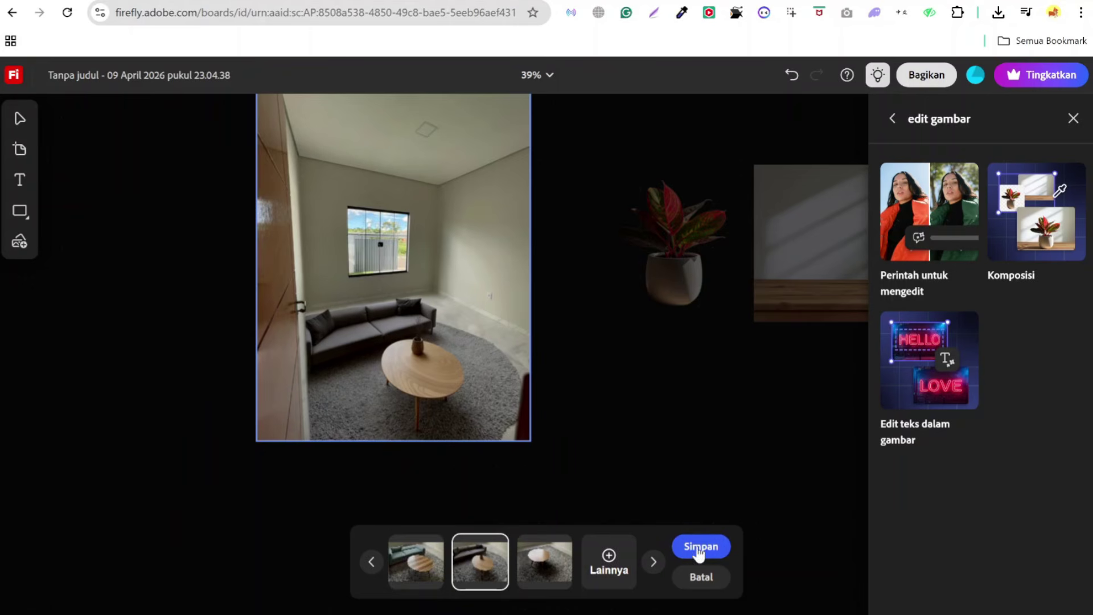
{"action": "left_click", "coordinate": [525, 566]}
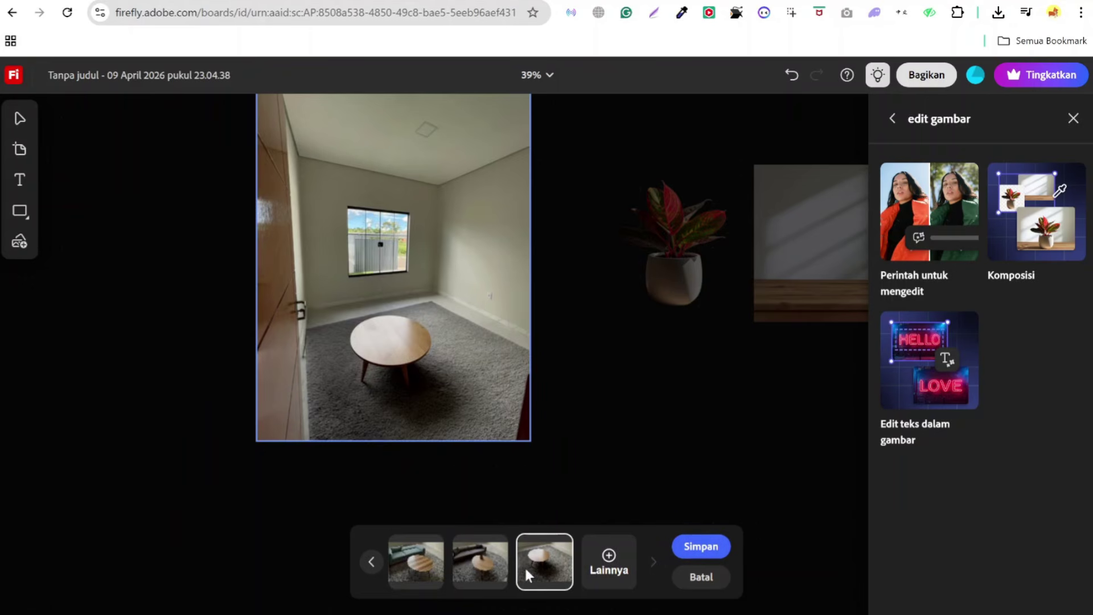
{"action": "left_click", "coordinate": [476, 568]}
- Keep the grey-sofa variation and export the furnished room image as a PNG
{"action": "left_click", "coordinate": [683, 548]}
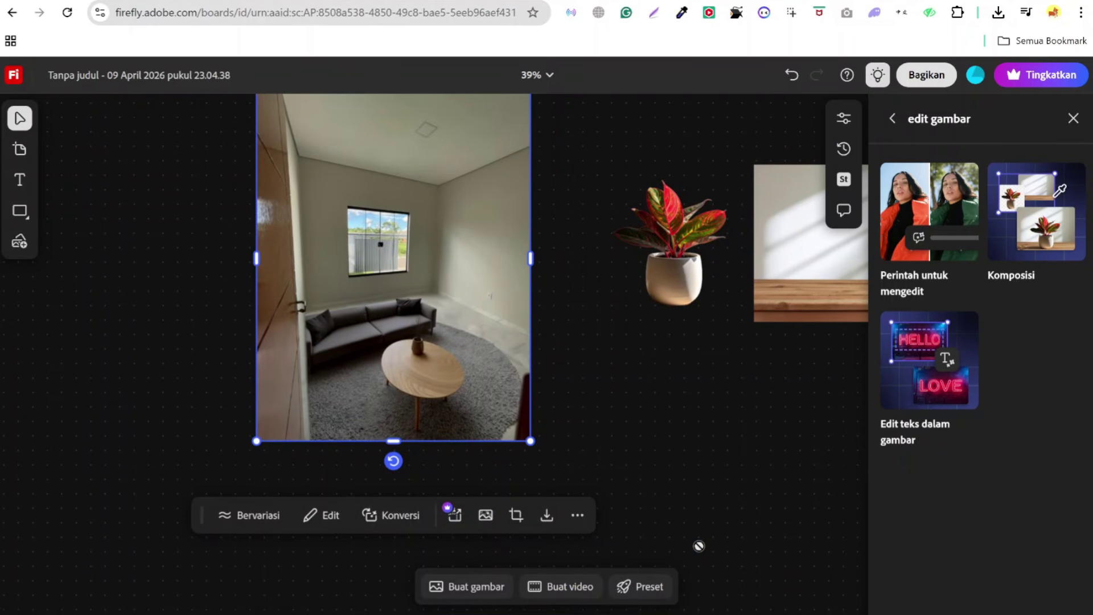
{"action": "right_click", "coordinate": [402, 242]}
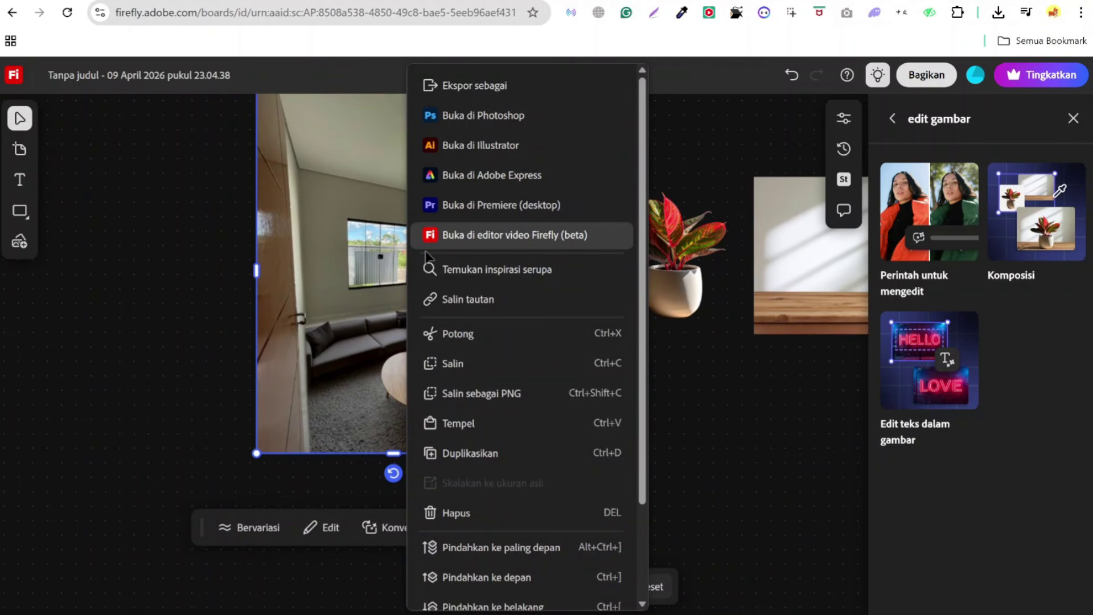
{"action": "scroll", "coordinate": [489, 359], "scroll_direction": "down", "scroll_amount": 2}
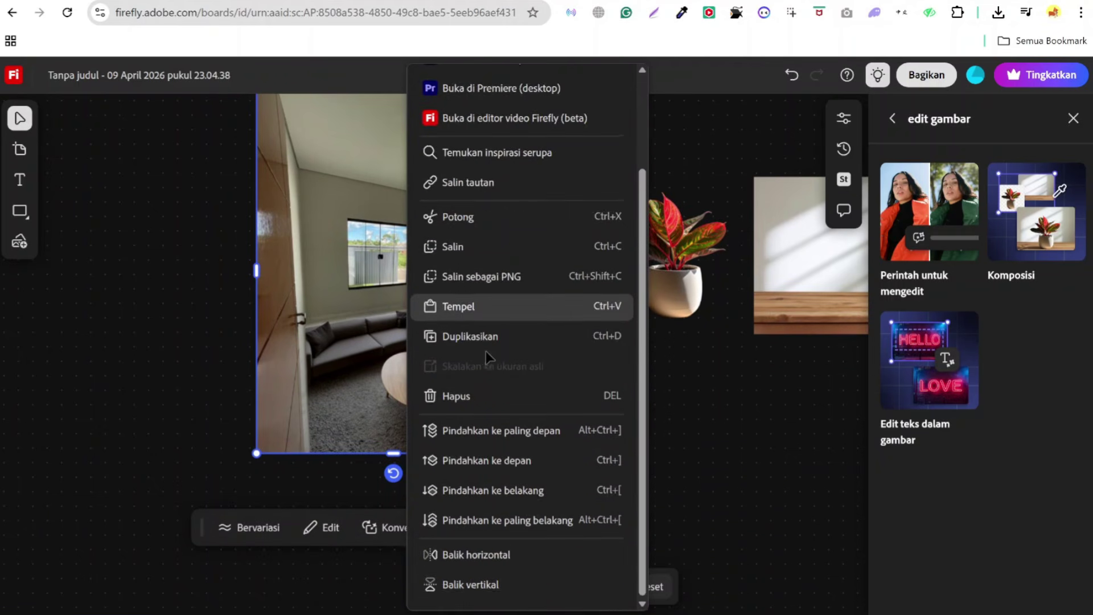
{"action": "scroll", "coordinate": [486, 358], "scroll_direction": "up", "scroll_amount": 2}
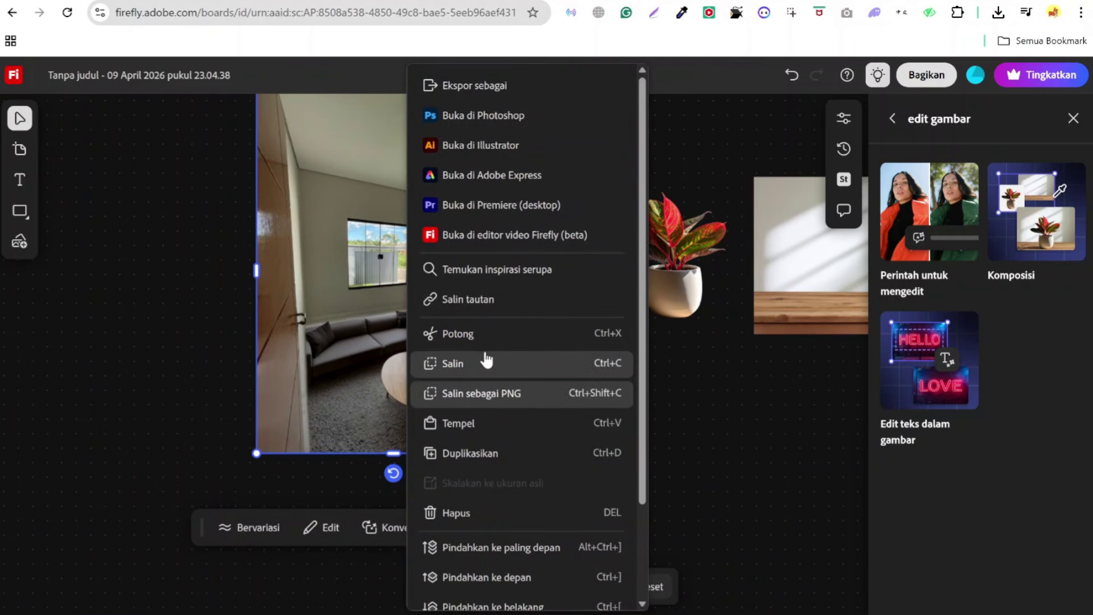
{"action": "left_click", "coordinate": [488, 91]}
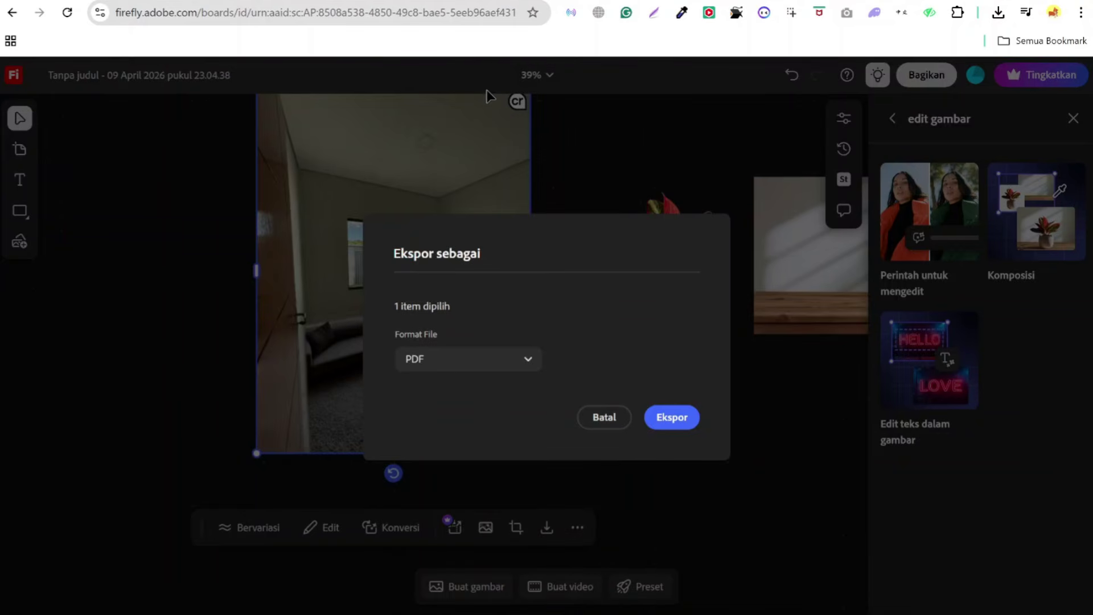
{"action": "left_click", "coordinate": [515, 363]}
{"action": "left_click", "coordinate": [464, 424]}
{"action": "left_click", "coordinate": [519, 368]}
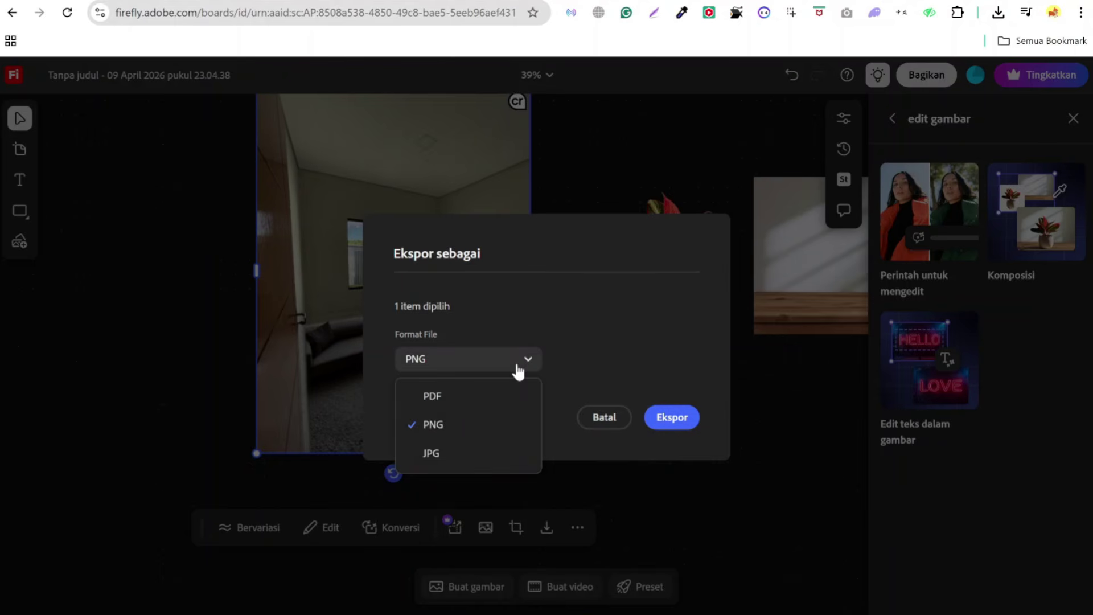
{"action": "left_click", "coordinate": [518, 367]}
{"action": "left_click", "coordinate": [671, 423]}
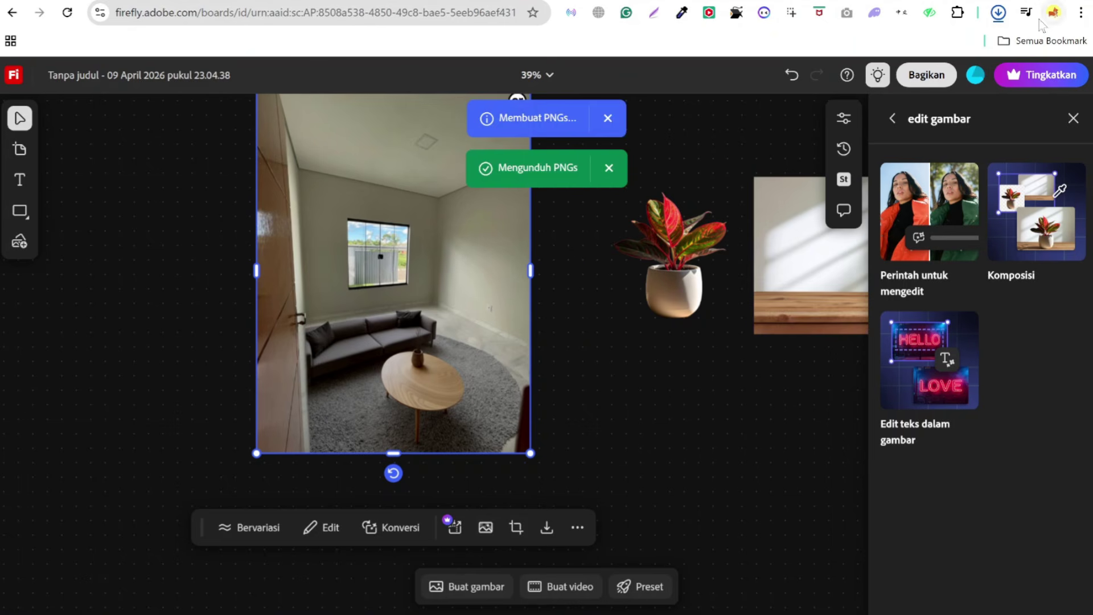
- Preview the downloaded PNG from the downloads list, then deselect the room image on the board
{"action": "left_click", "coordinate": [998, 14]}
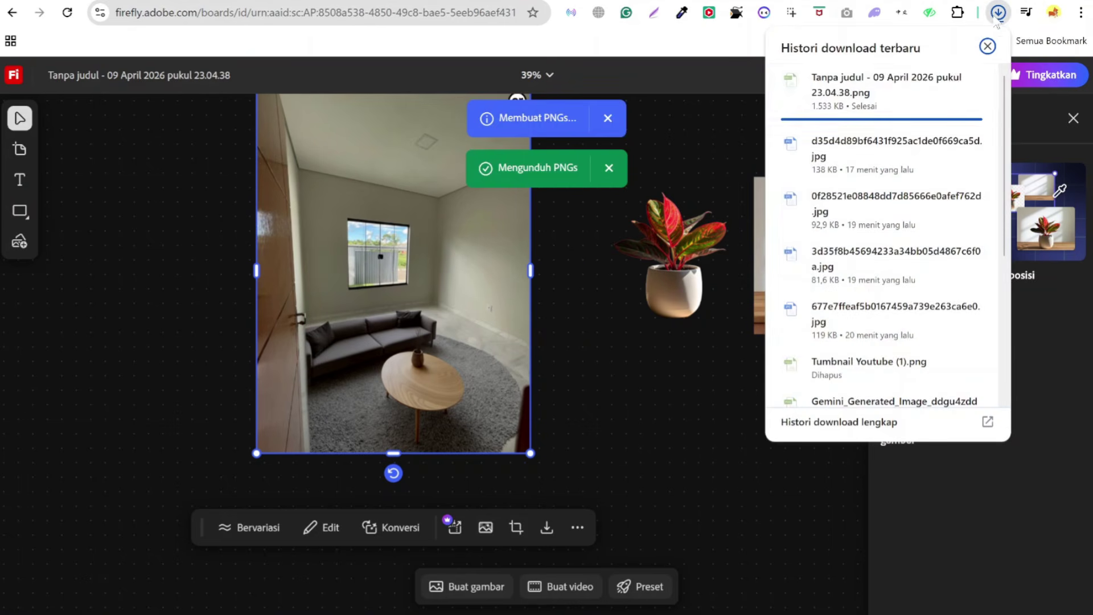
{"action": "left_click", "coordinate": [868, 94]}
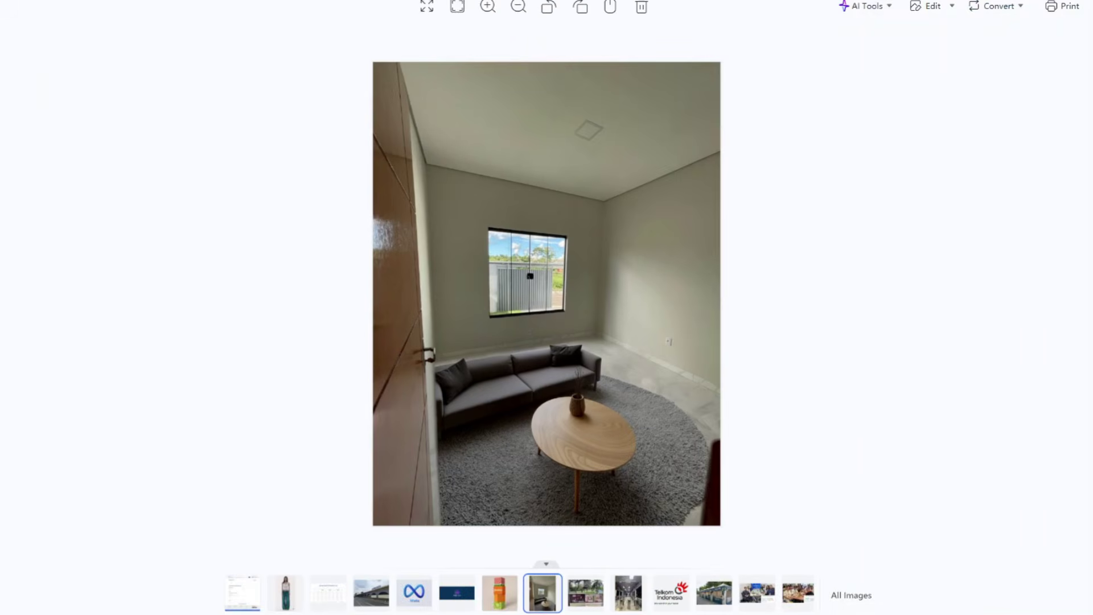
{"action": "key", "text": "alt+Tab"}
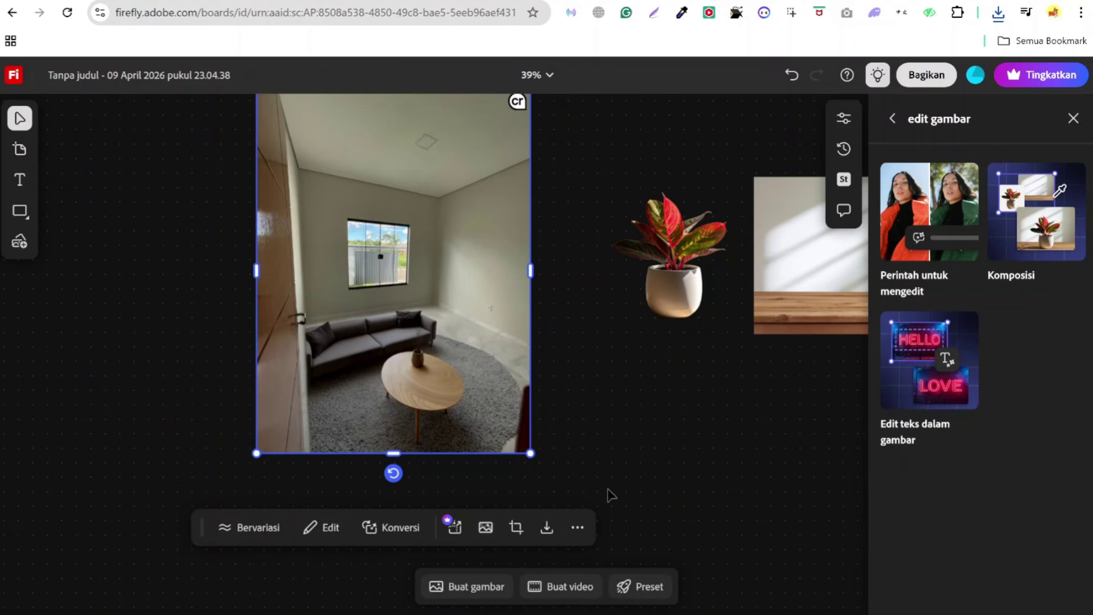
{"action": "left_click", "coordinate": [596, 437]}
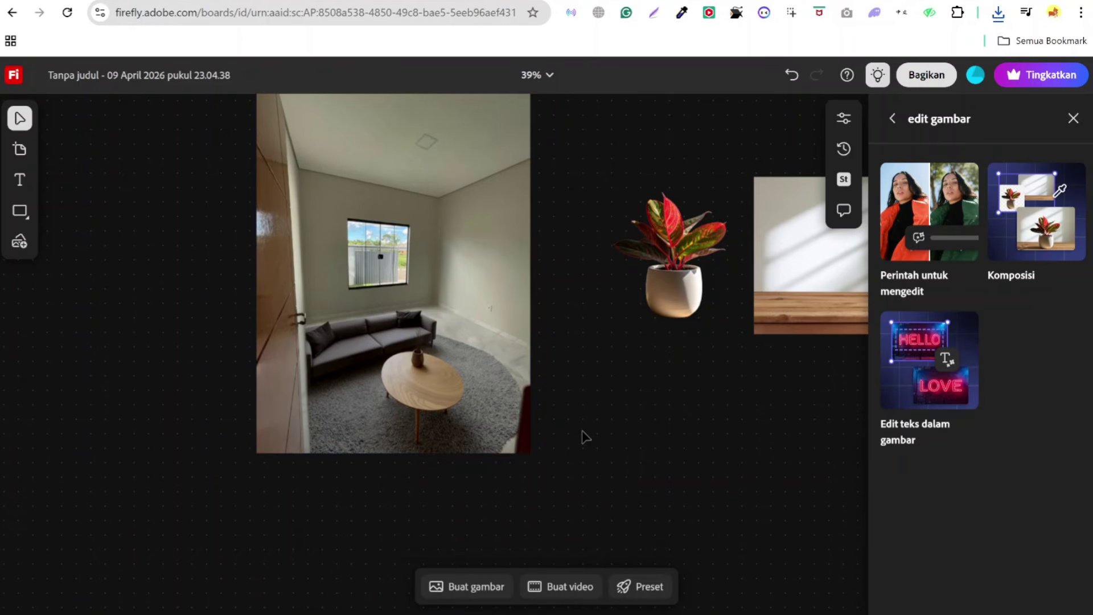
{"action": "scroll", "coordinate": [584, 437], "scroll_direction": "up", "scroll_amount": 1}
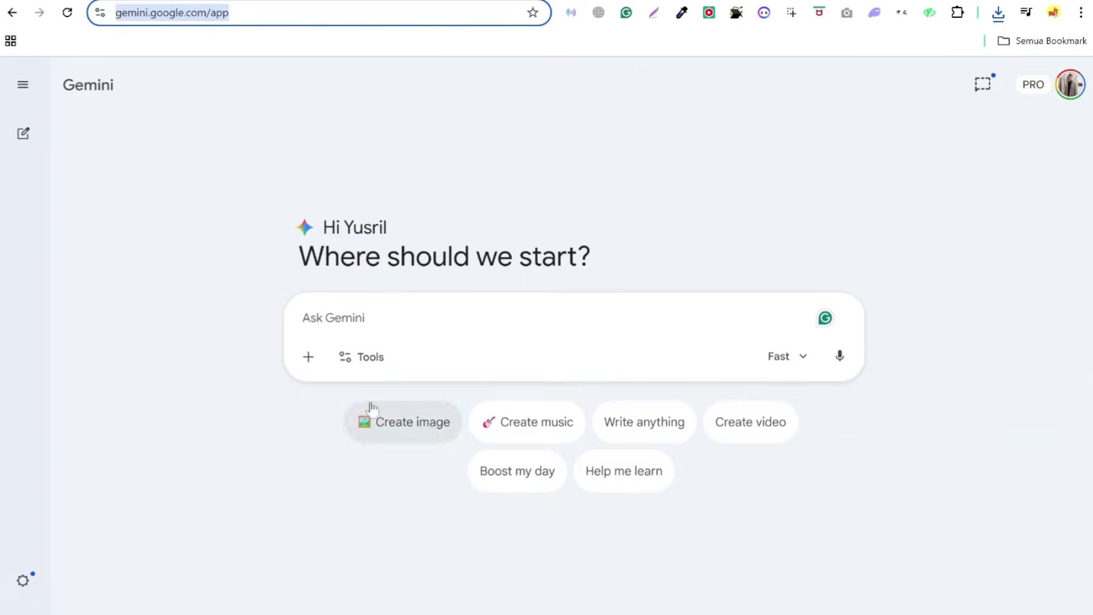
- Switch Gemini to the Pro model and start an image creation request
{"action": "left_click", "coordinate": [782, 358]}
{"action": "left_click", "coordinate": [812, 508]}
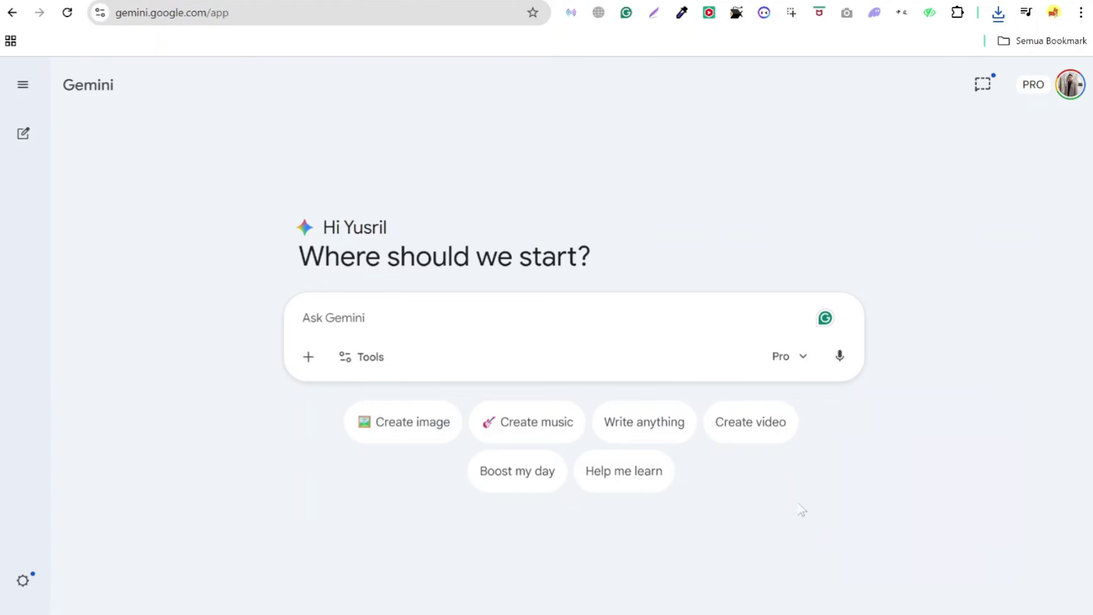
{"action": "left_click", "coordinate": [401, 431]}
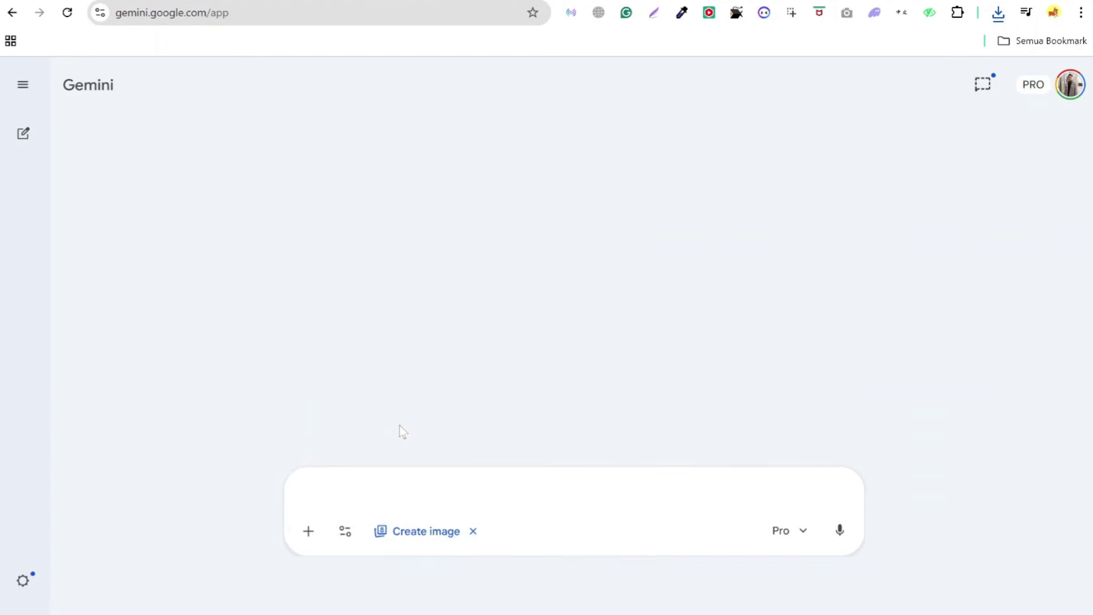
- Attach the empty room photo from Downloads, paste the furniture prompt, and send it
{"action": "left_click", "coordinate": [999, 13]}
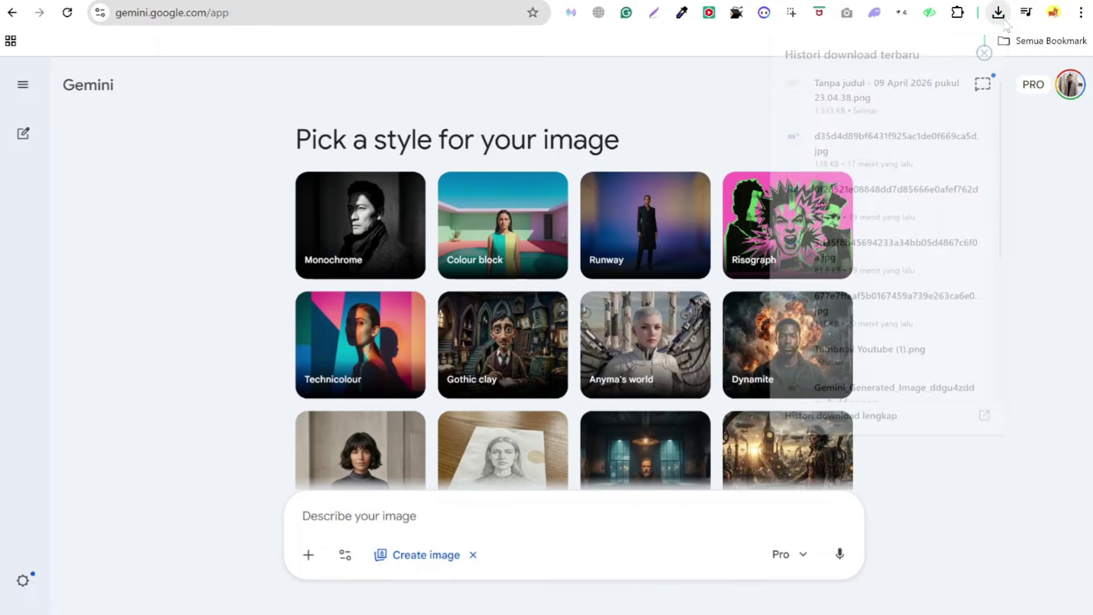
{"action": "left_click_drag", "start_coordinate": [864, 155], "coordinate": [484, 493]}
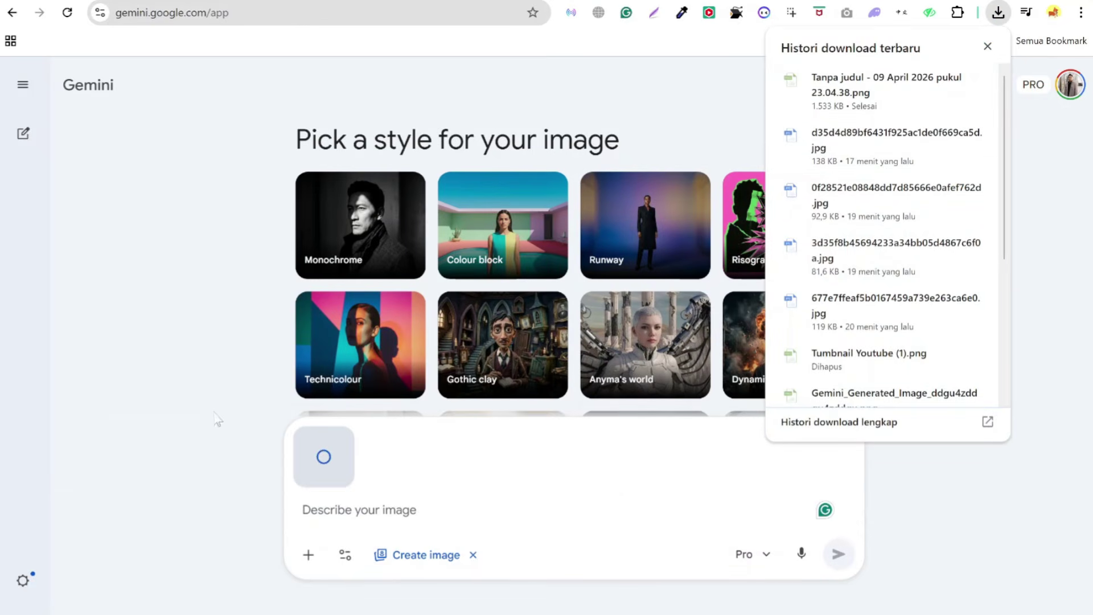
{"action": "left_click", "coordinate": [988, 46]}
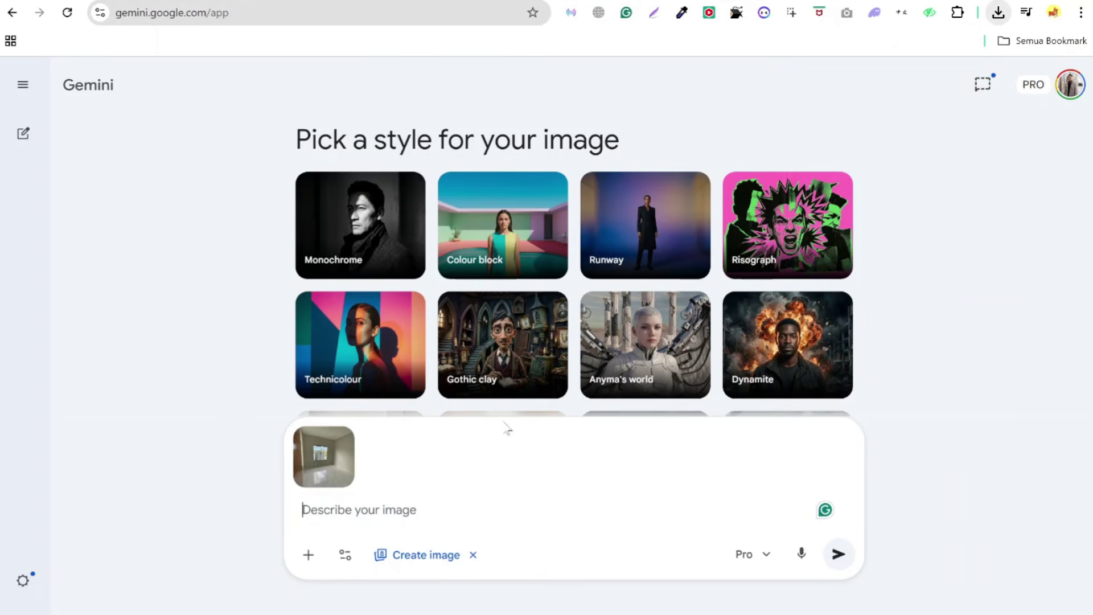
{"action": "type", "text": "A modern Scandinavian style sofa, with a round wooden coffee table on a grey rug"}
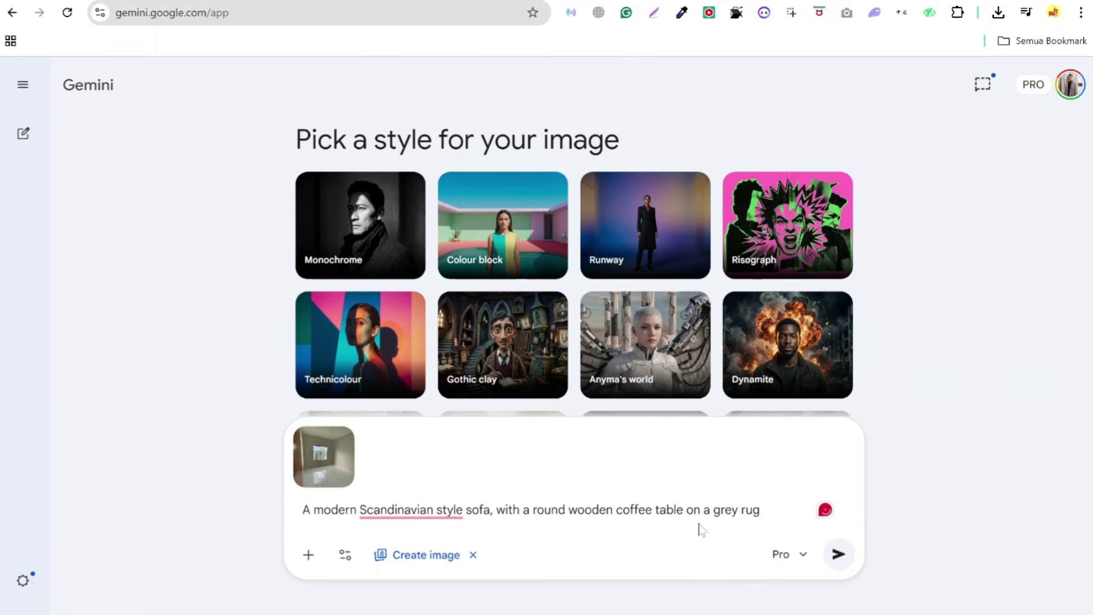
{"action": "left_click", "coordinate": [839, 554]}
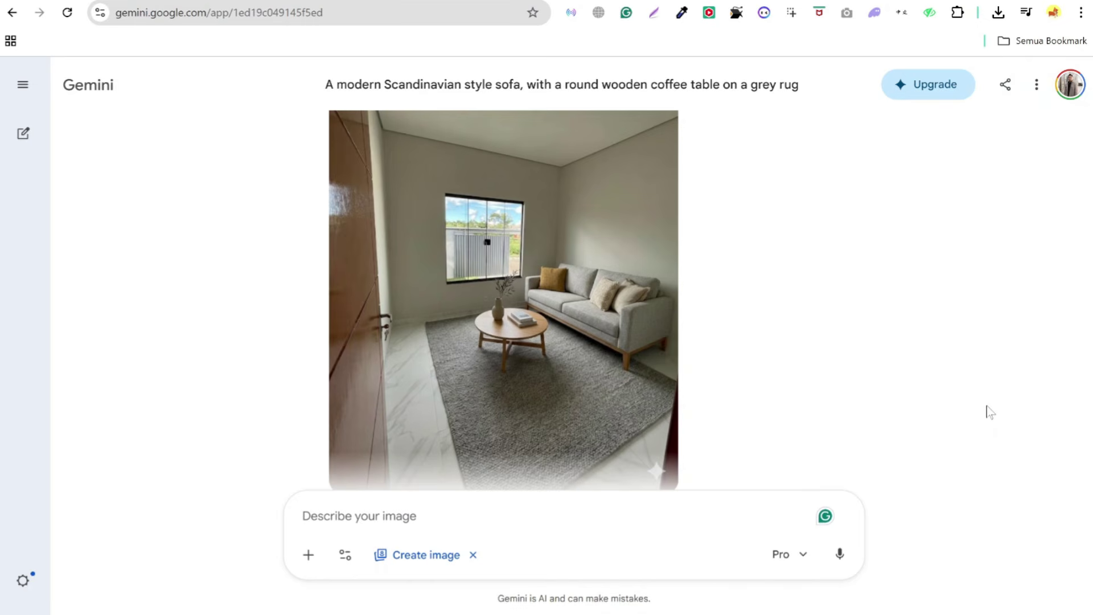
- Open the Gemini-staged room image in the editor and navigate to canva.com
{"action": "left_click", "coordinate": [516, 256]}
{"action": "left_click_drag", "start_coordinate": [516, 490], "coordinate": [766, 477]}
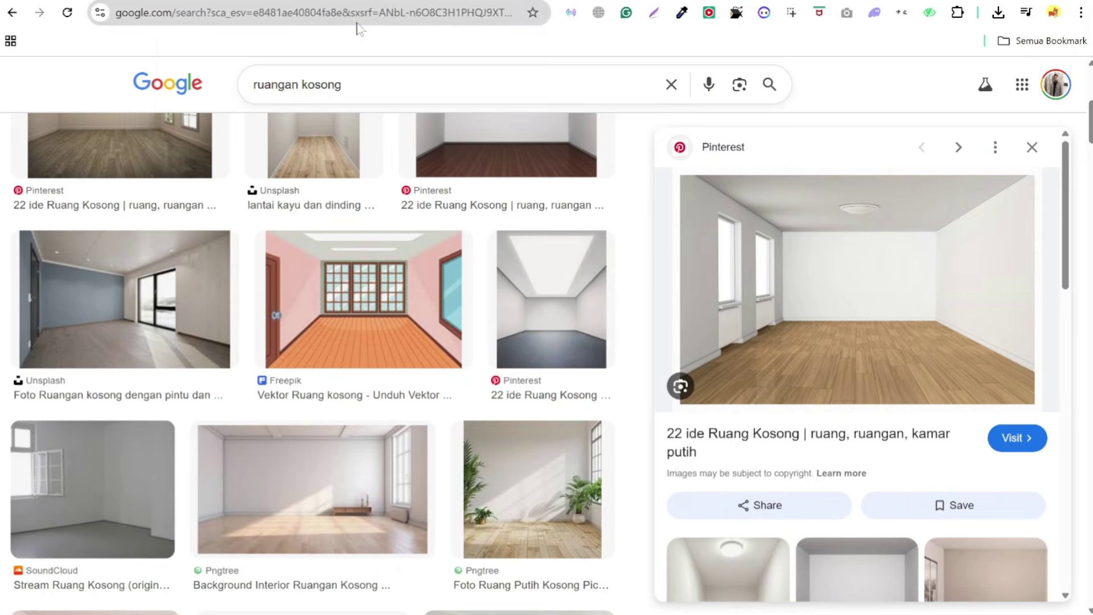
{"action": "left_click", "coordinate": [359, 13]}
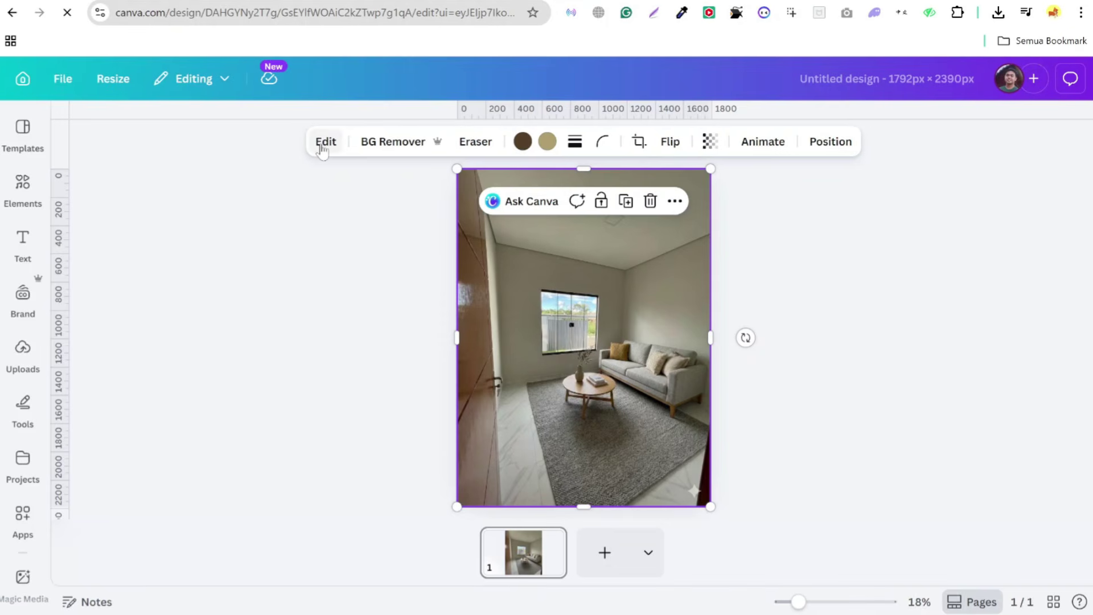
- Use Magic Eraser at brush size 28 to remove the sparkle mark in the bottom-right corner
{"action": "left_click", "coordinate": [323, 146]}
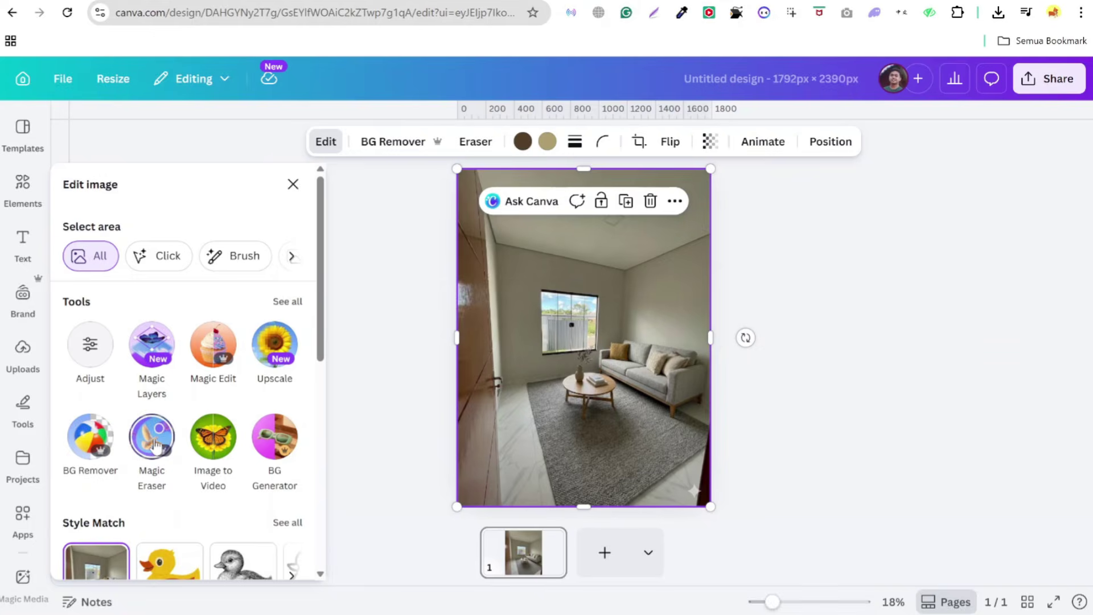
{"action": "left_click", "coordinate": [154, 444]}
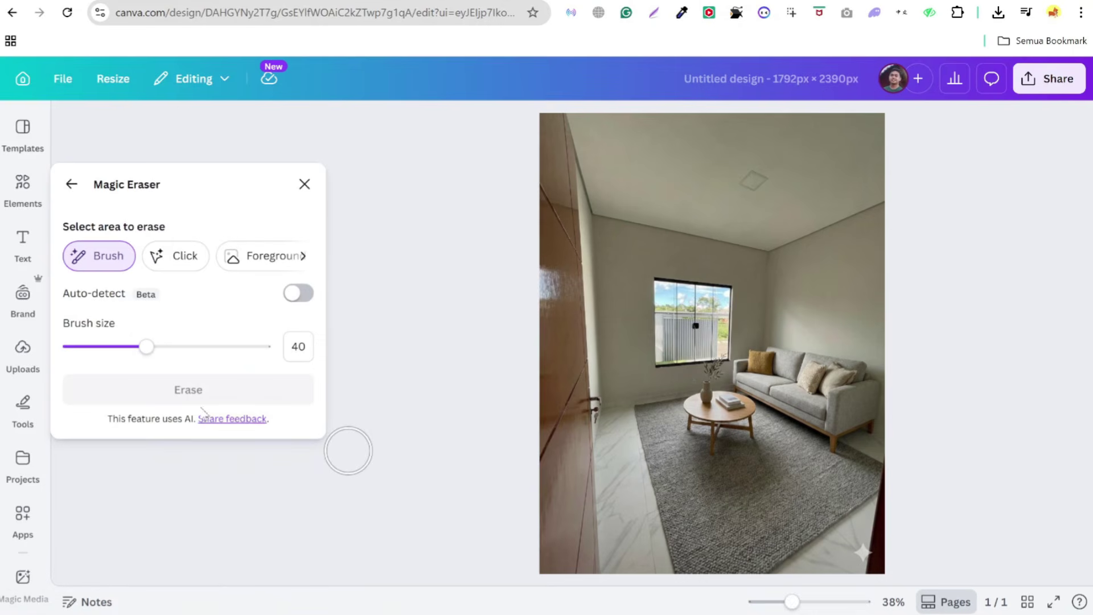
{"action": "left_click", "coordinate": [122, 348]}
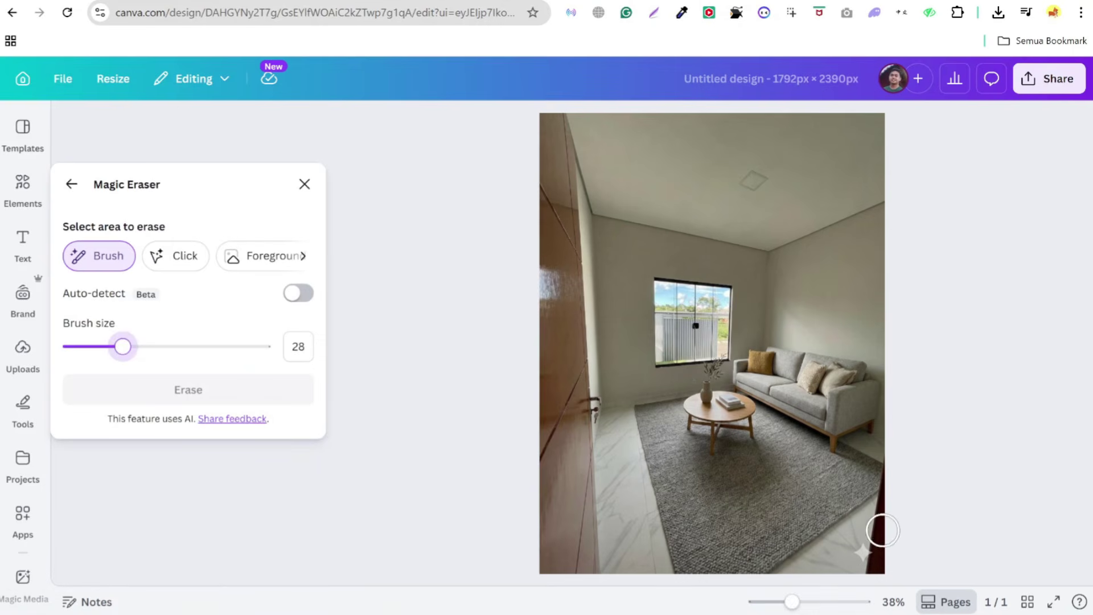
{"action": "left_click", "coordinate": [864, 552]}
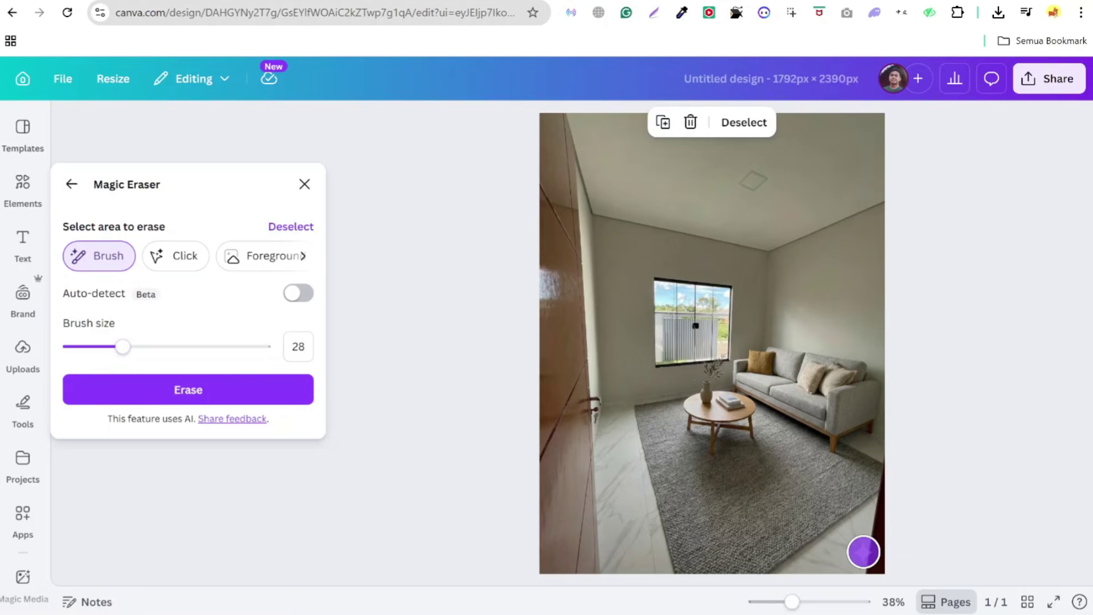
{"action": "left_click", "coordinate": [206, 387]}
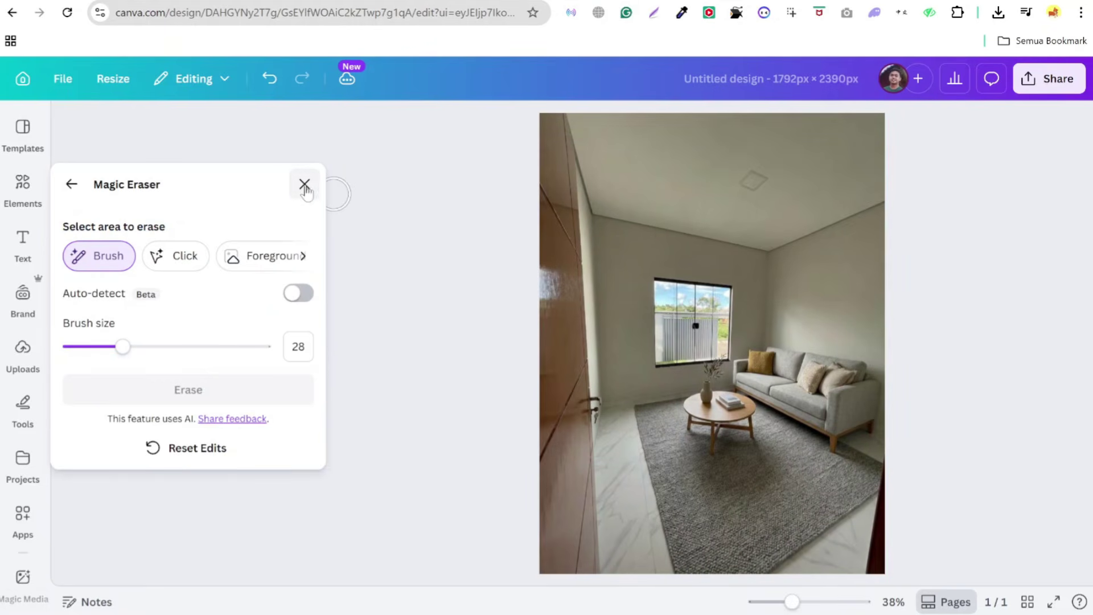
{"action": "left_click", "coordinate": [555, 262]}
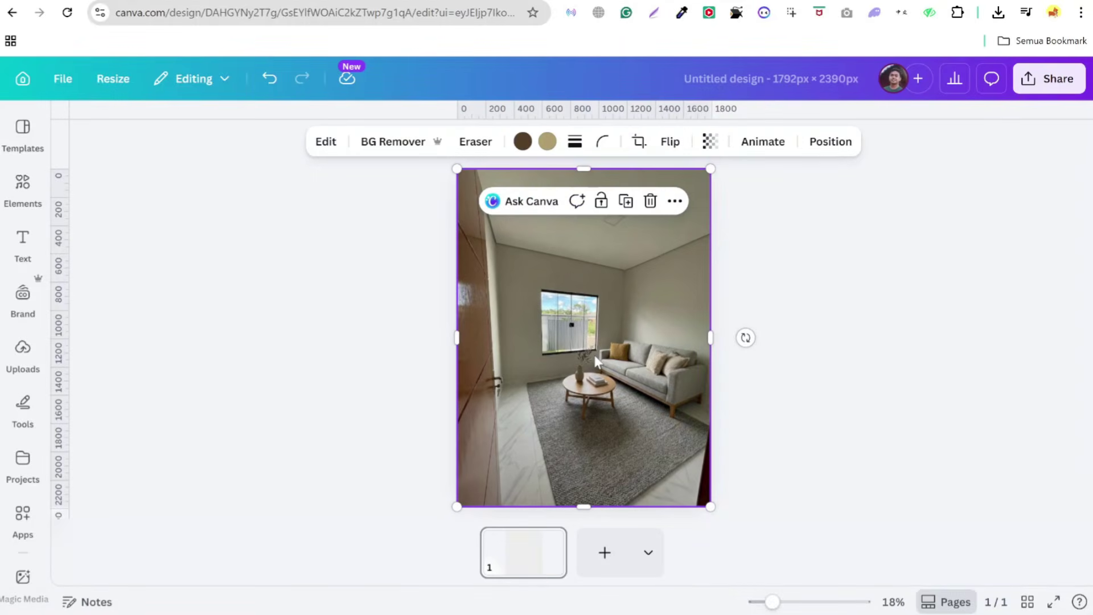
- Download the cleaned room design as a PNG, then deselect the photo
{"action": "left_click", "coordinate": [1051, 82]}
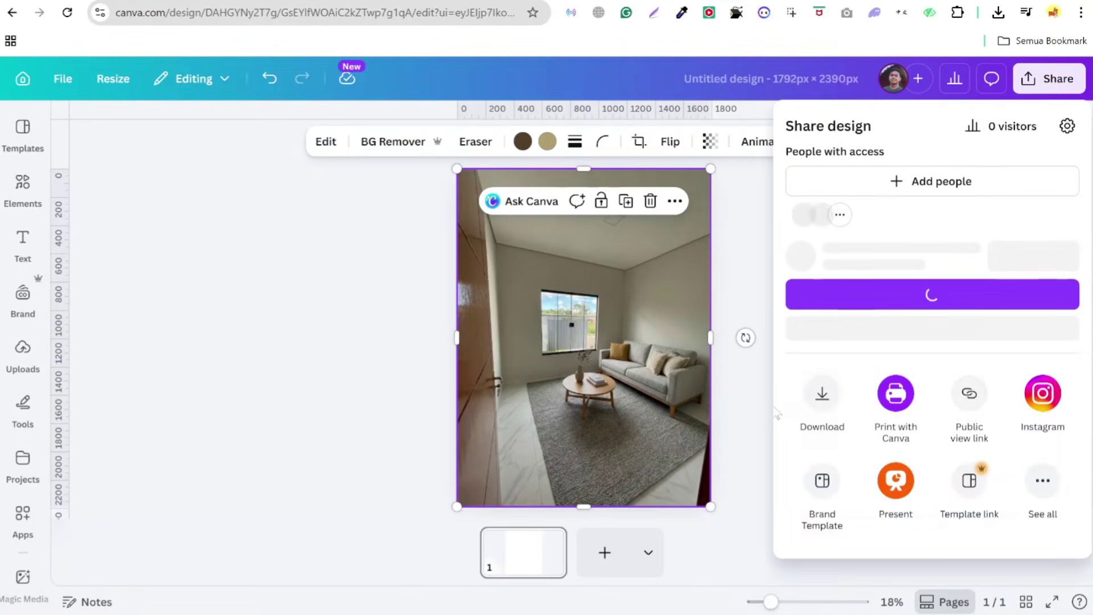
{"action": "left_click", "coordinate": [818, 471]}
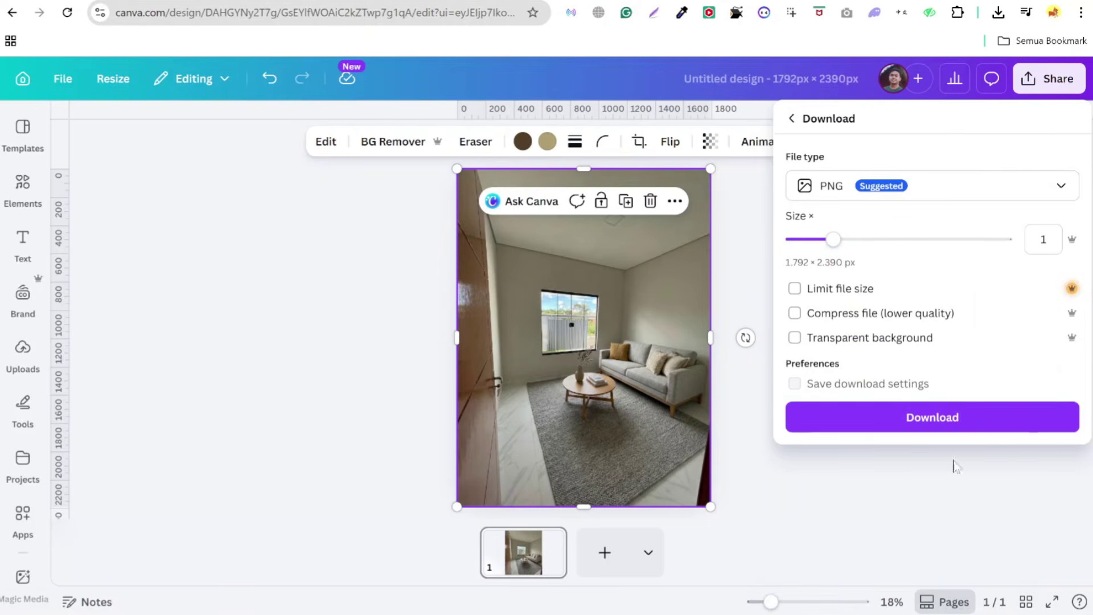
{"action": "left_click", "coordinate": [923, 424]}
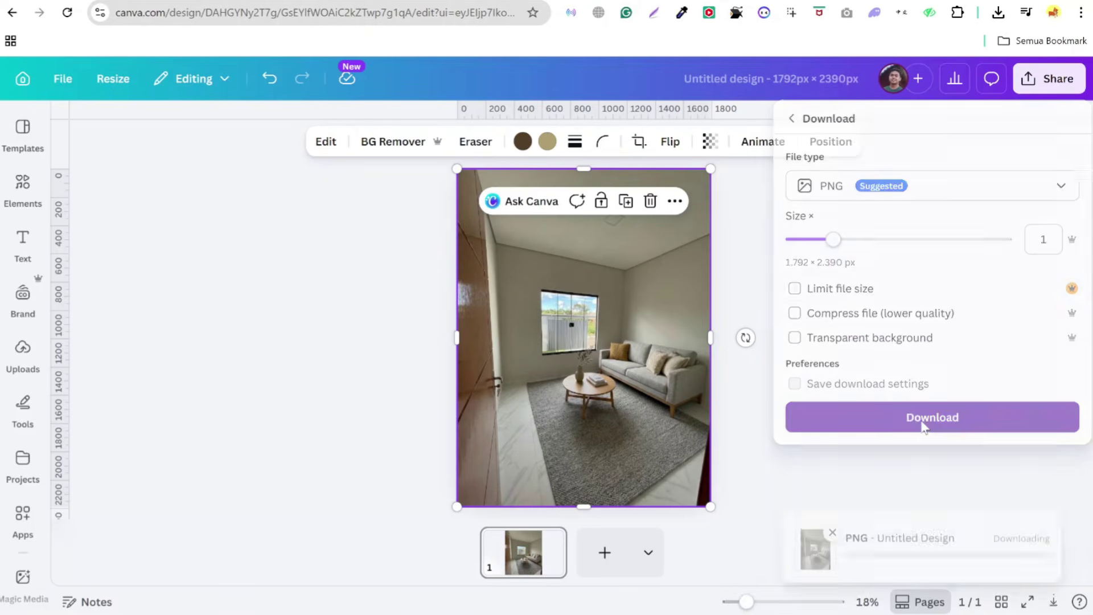
{"action": "left_click", "coordinate": [378, 365]}
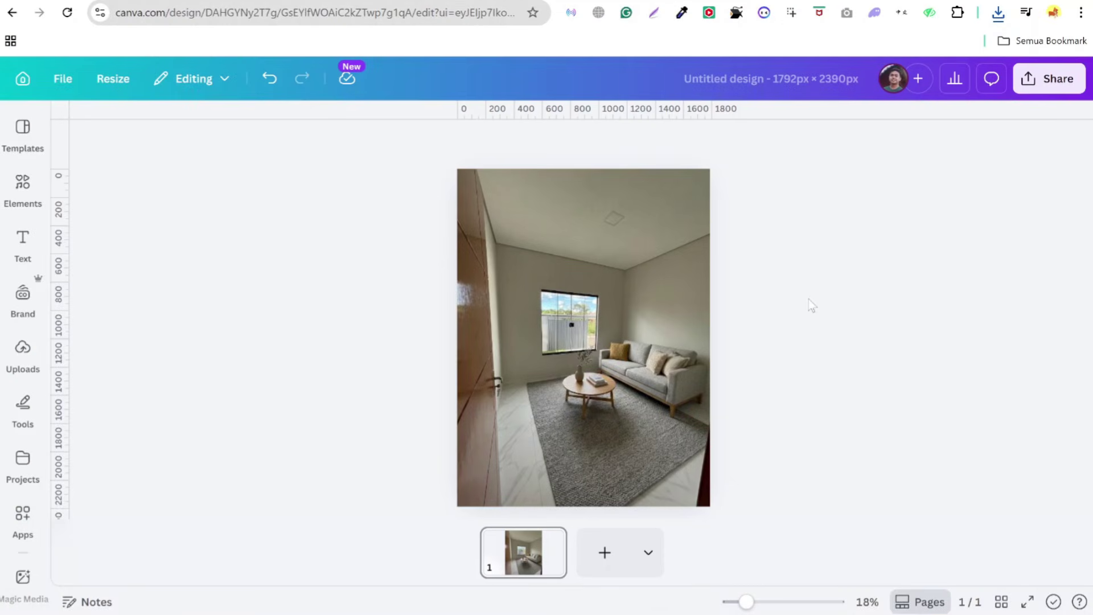
- In a new tab, search Google for 'apa itu virtual stagging'
{"action": "key", "text": "ctrl+t"}
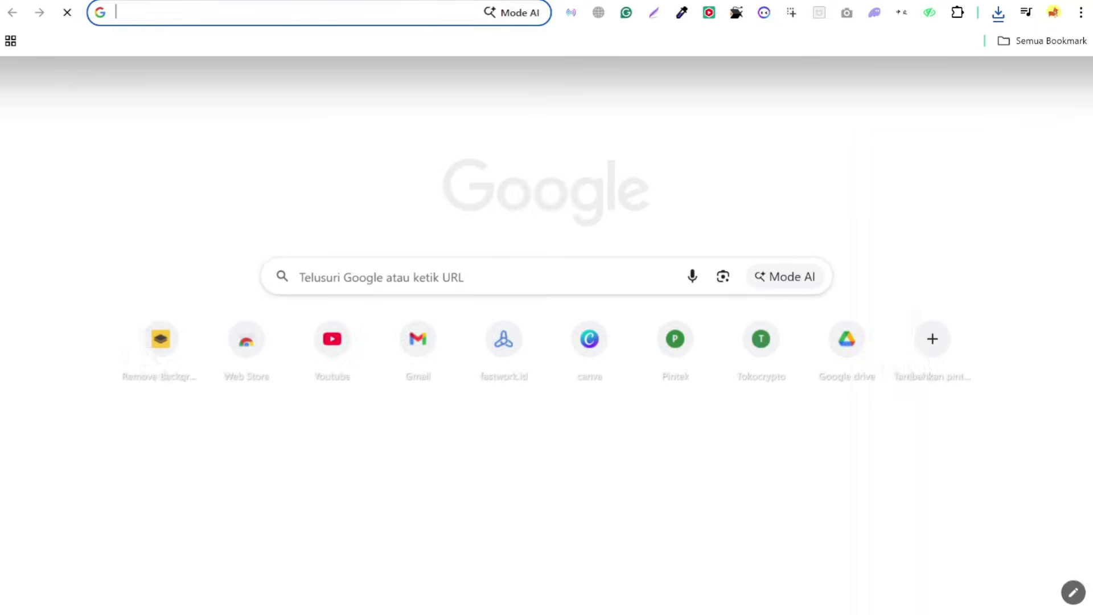
{"action": "type", "text": "ge"}
{"action": "key", "text": "Down"}
{"action": "key", "text": "Return"}
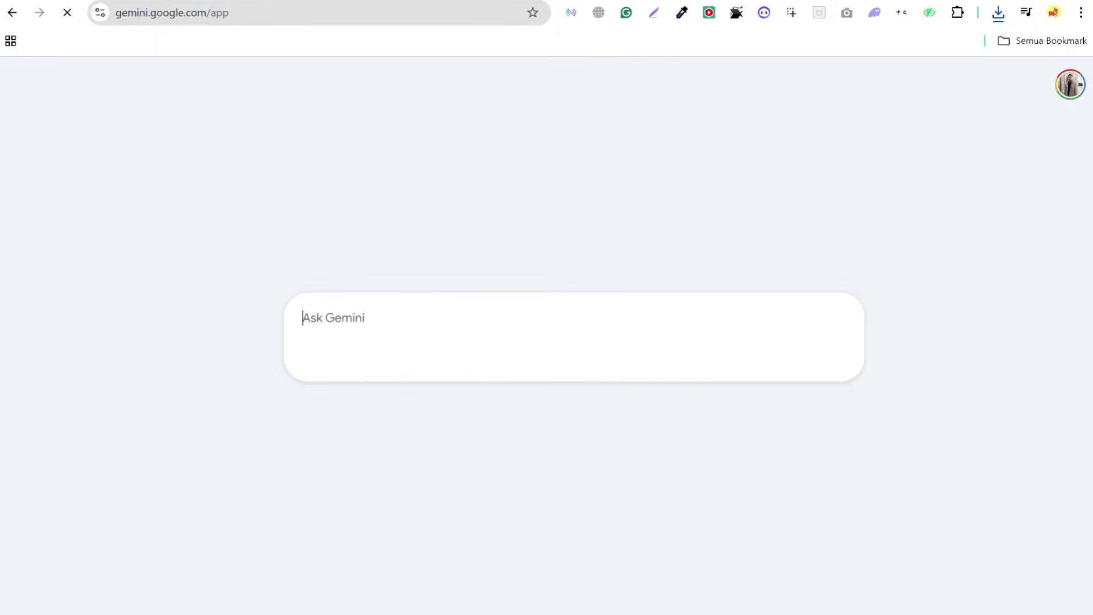
{"action": "type", "text": "apa"}
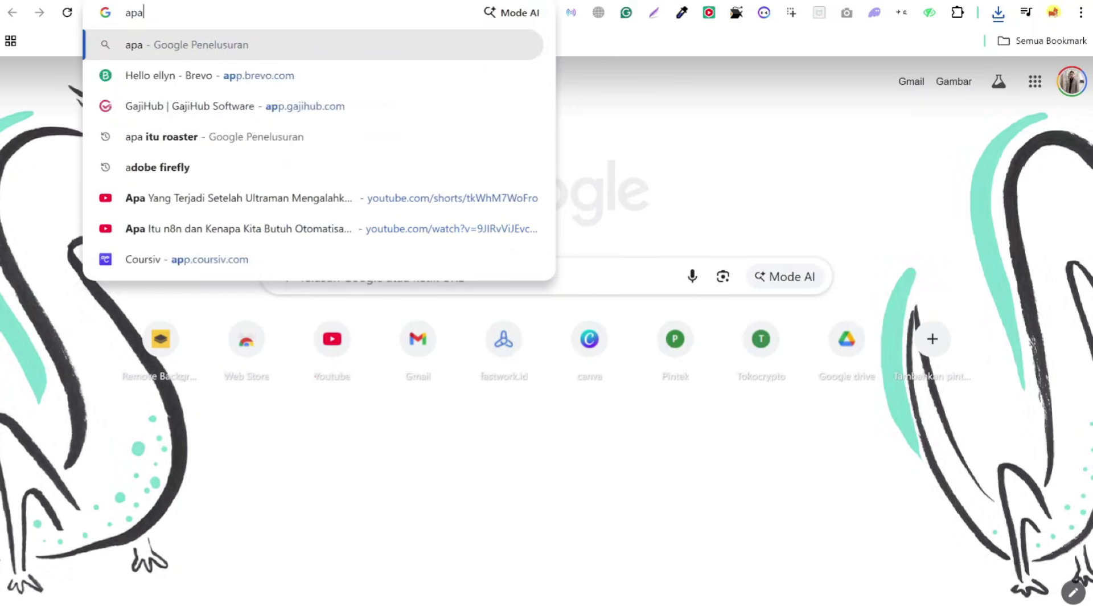
{"action": "type", "text": " itu virtual stag"}
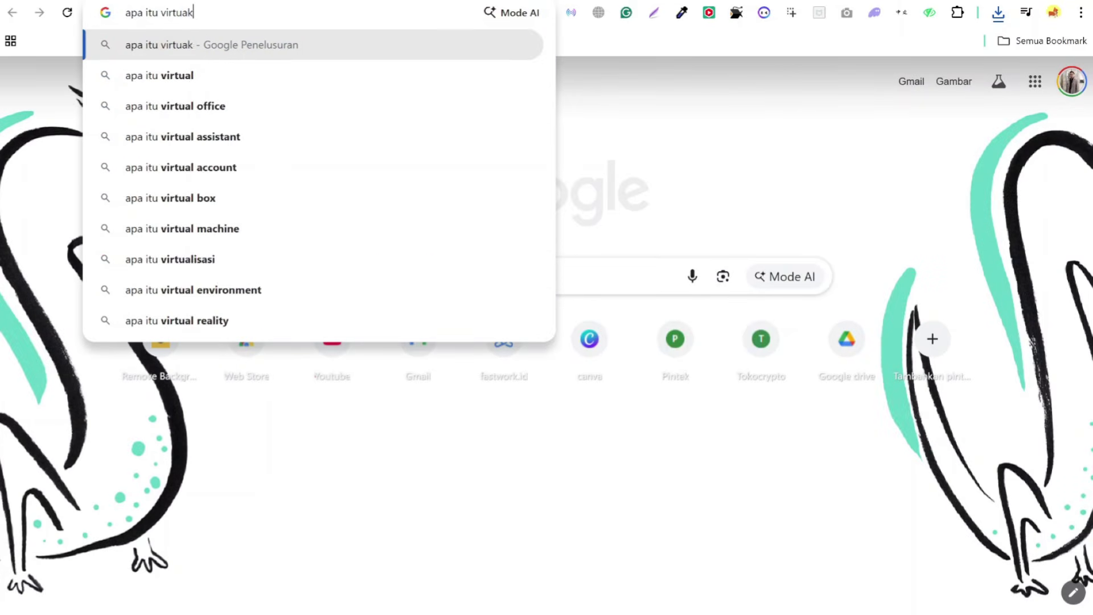
{"action": "type", "text": "ging"}
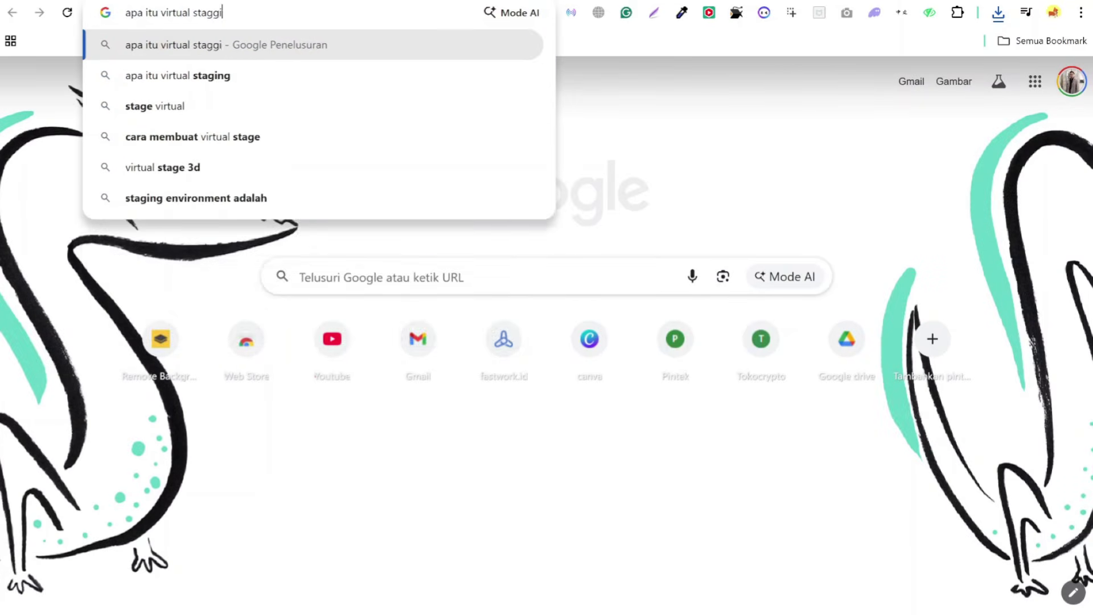
{"action": "key", "text": "Return"}
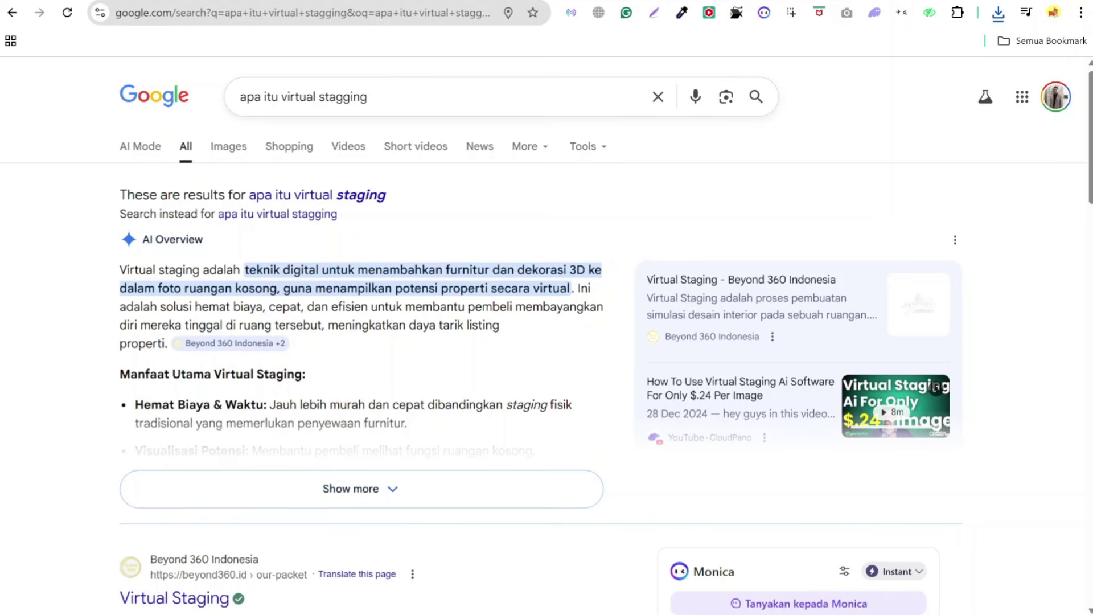
- Highlight passages of the AI Overview and expand it to read the full answer
{"action": "left_click_drag", "start_coordinate": [283, 288], "coordinate": [576, 303]}
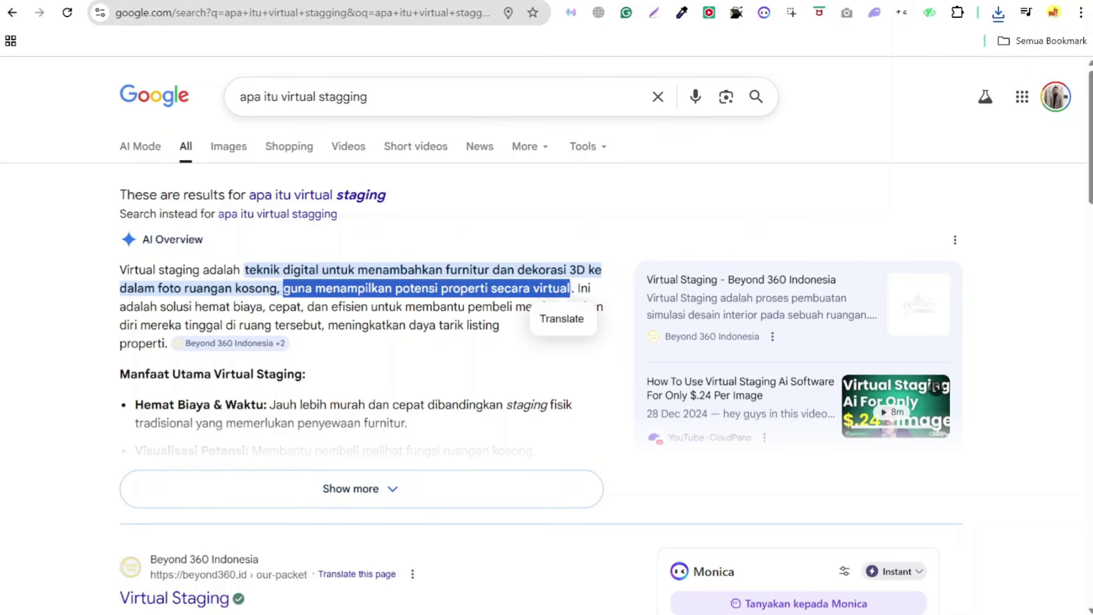
{"action": "left_click_drag", "start_coordinate": [368, 98], "coordinate": [281, 98]}
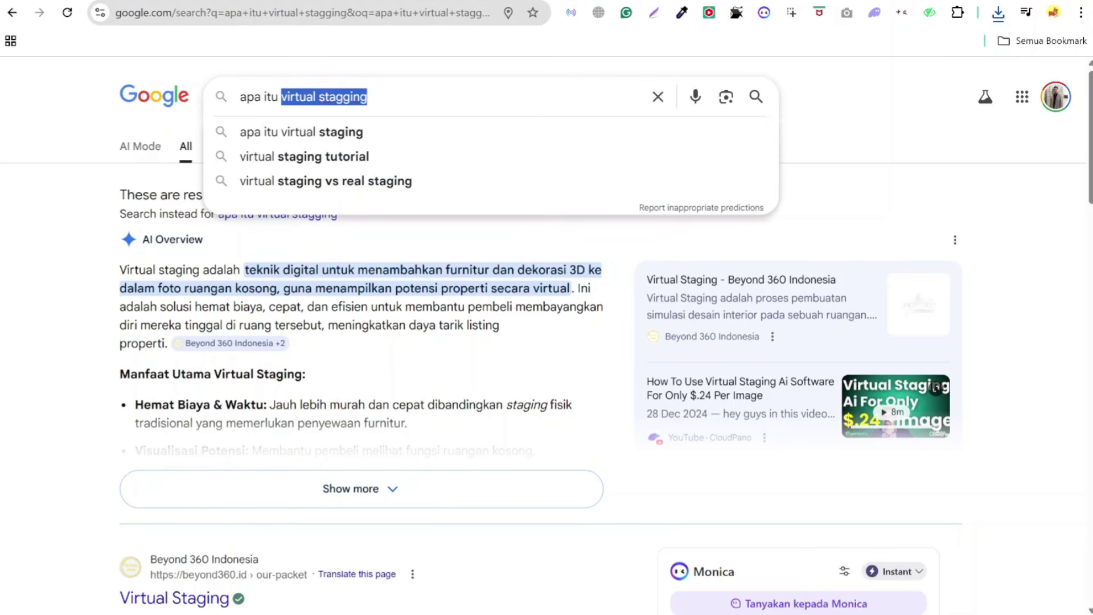
{"action": "left_click", "coordinate": [353, 489]}
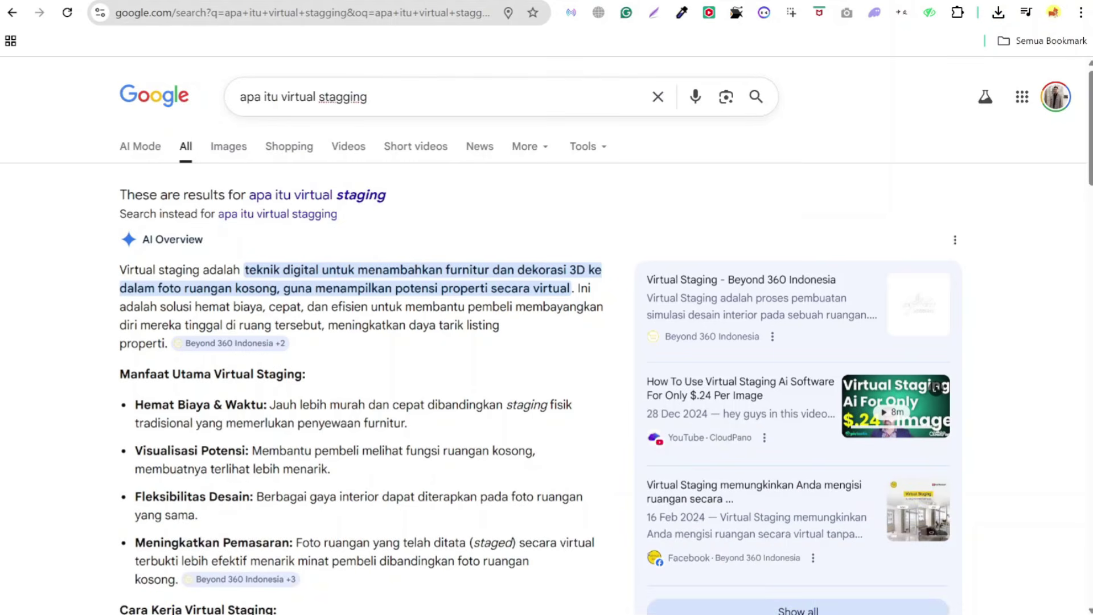
{"action": "scroll", "coordinate": [371, 425], "scroll_direction": "down", "scroll_amount": 3}
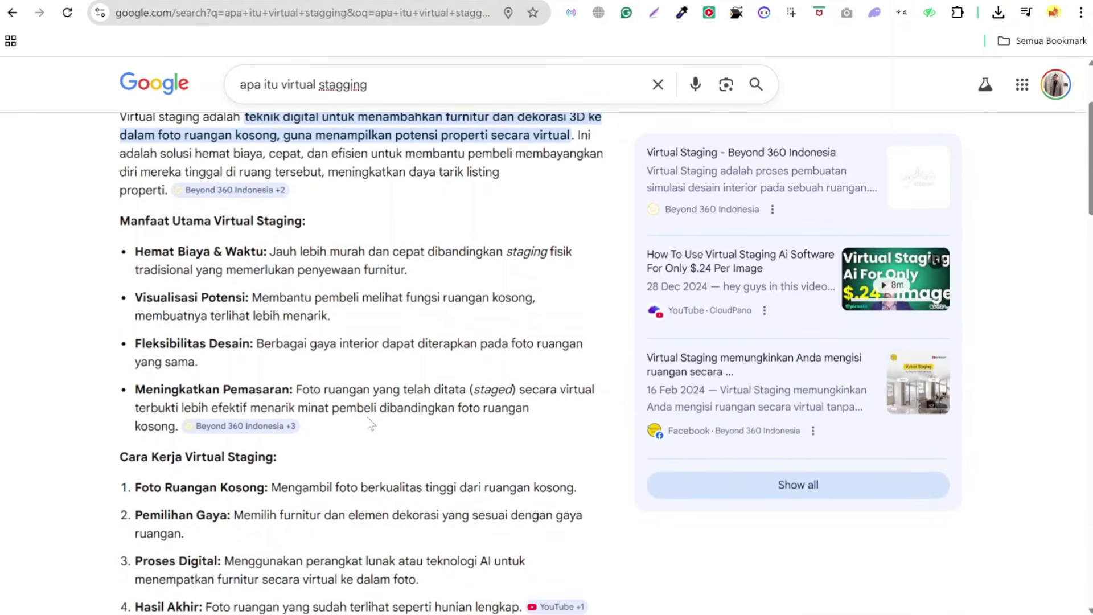
{"action": "scroll", "coordinate": [362, 364], "scroll_direction": "down", "scroll_amount": 4}
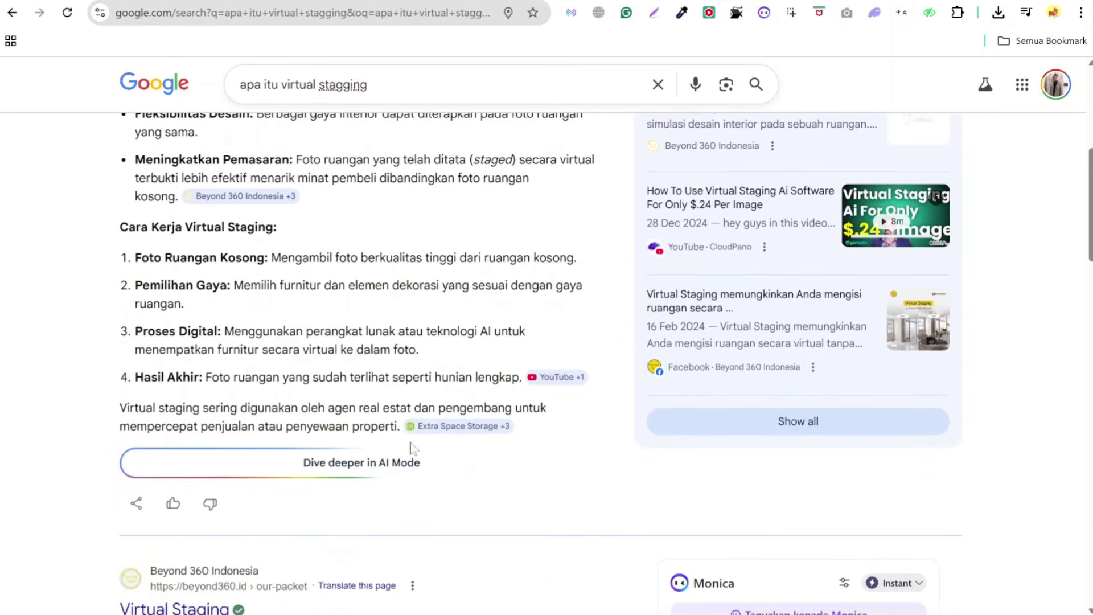
{"action": "scroll", "coordinate": [396, 352], "scroll_direction": "up", "scroll_amount": 7}
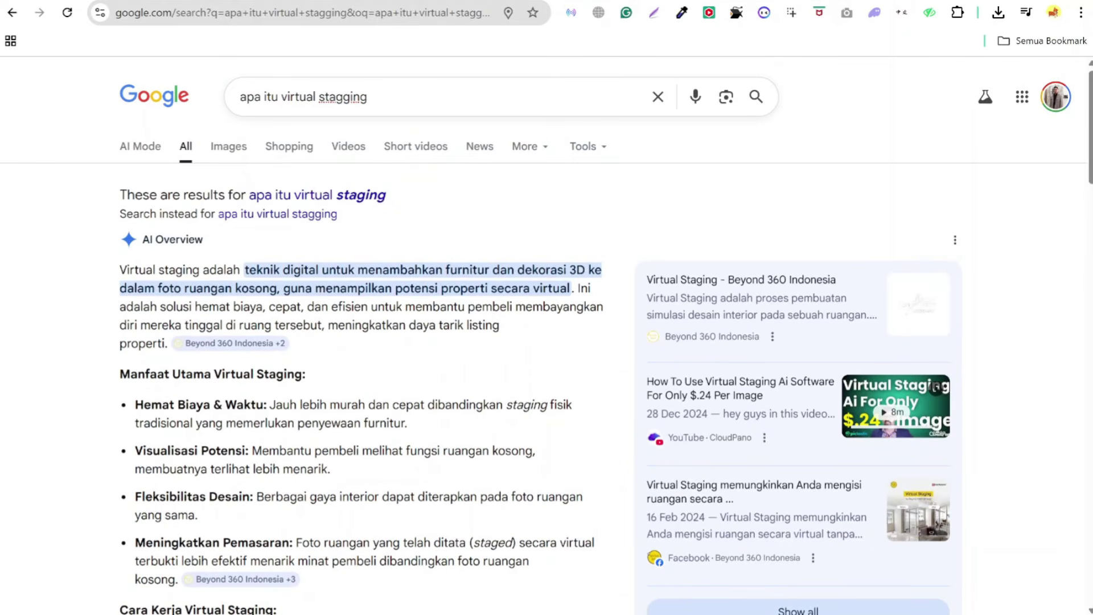
- Google 'fiver' in a new tab and go to the fiverr.com homepage
{"action": "key", "text": "ctrl+t"}
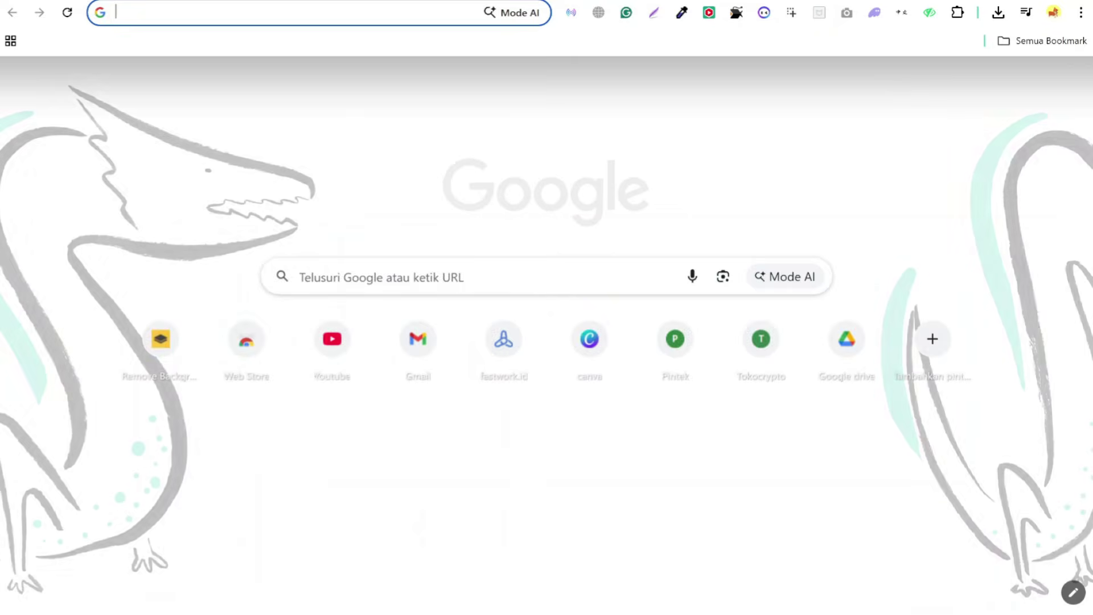
{"action": "type", "text": "fiver"}
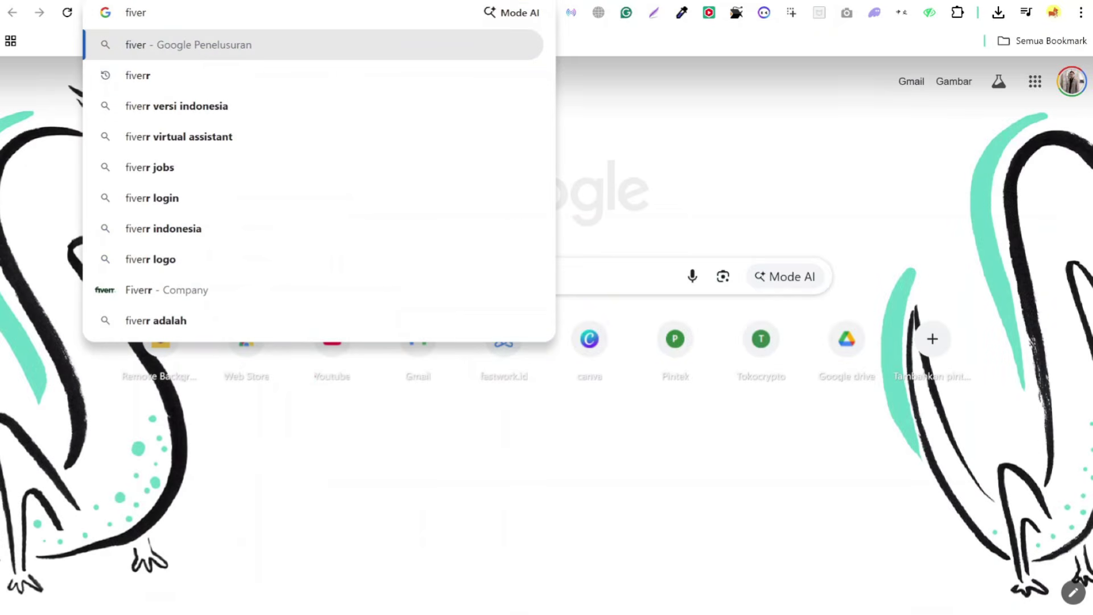
{"action": "key", "text": "Return"}
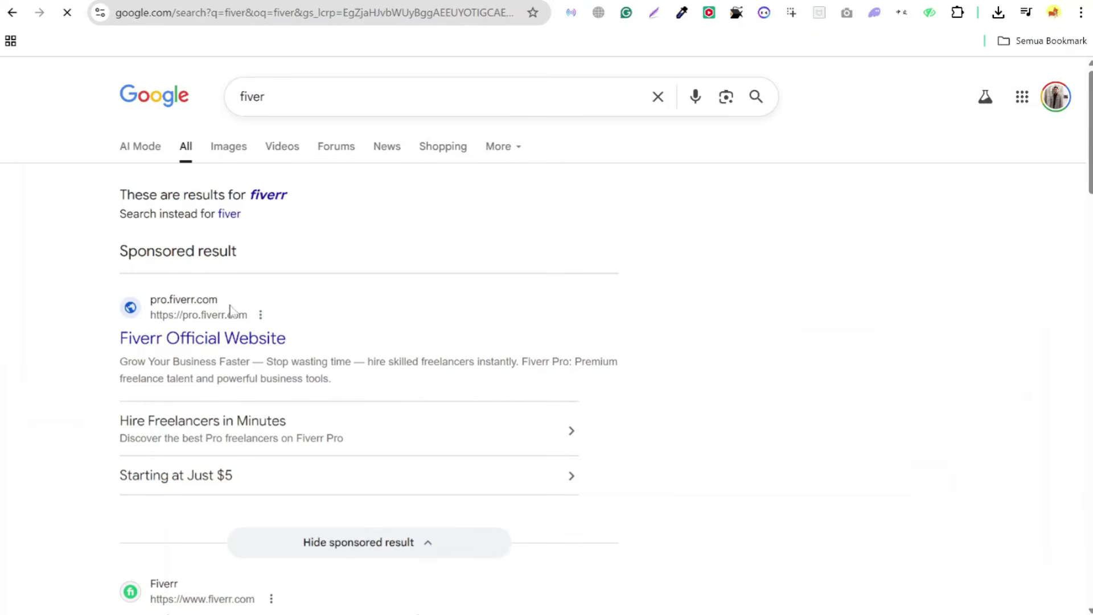
{"action": "scroll", "coordinate": [230, 311], "scroll_direction": "down", "scroll_amount": 7}
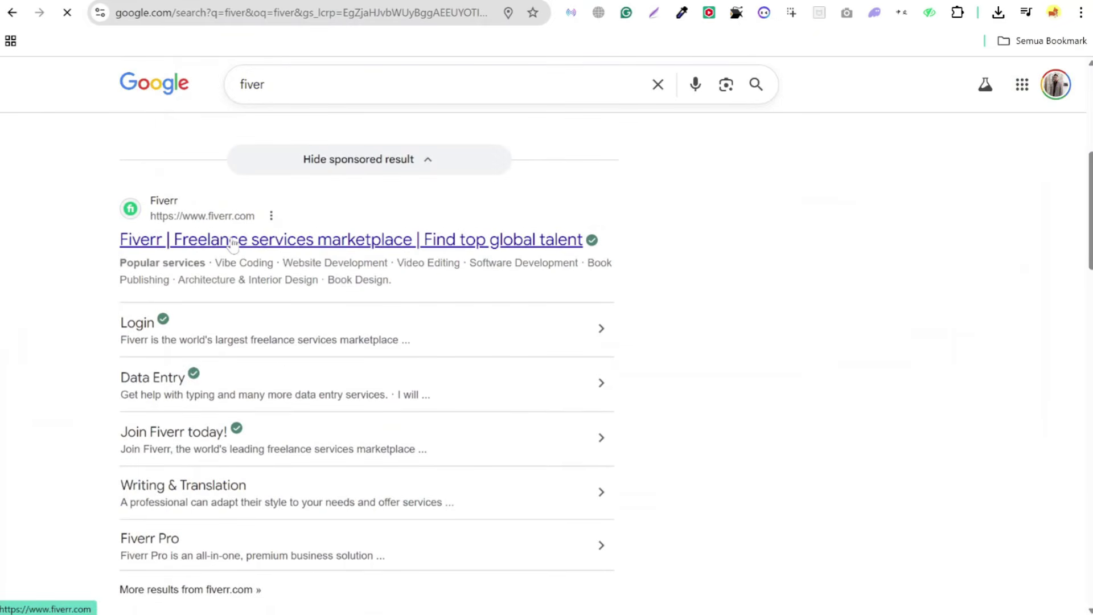
{"action": "left_click", "coordinate": [233, 242]}
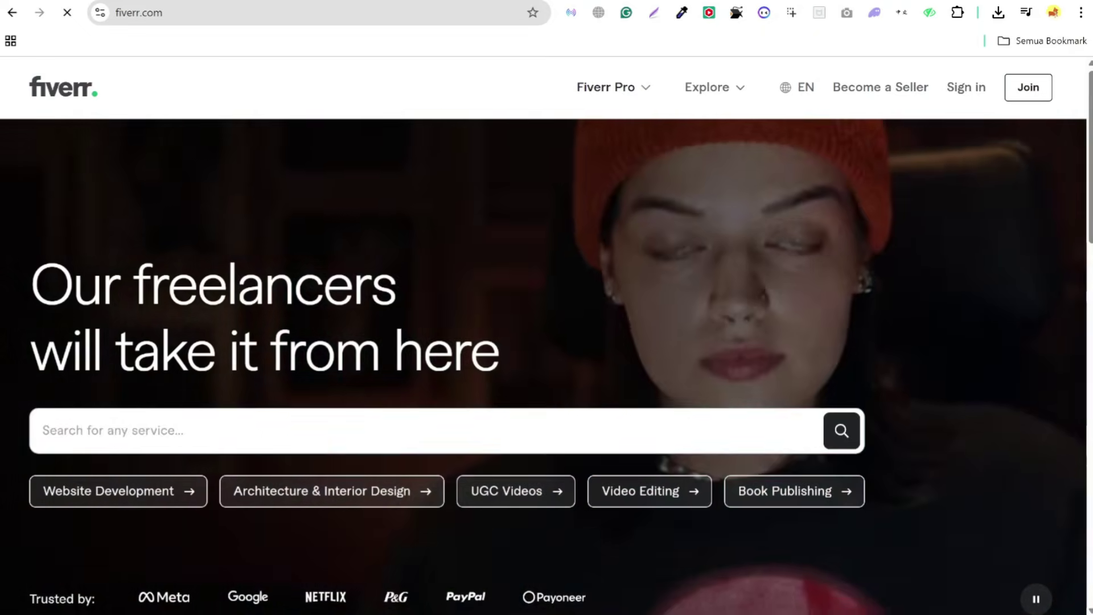
- Search Fiverr for 'virtual stagging' and browse the 1,200+ gig results
{"action": "type", "text": "virtual stagging"}
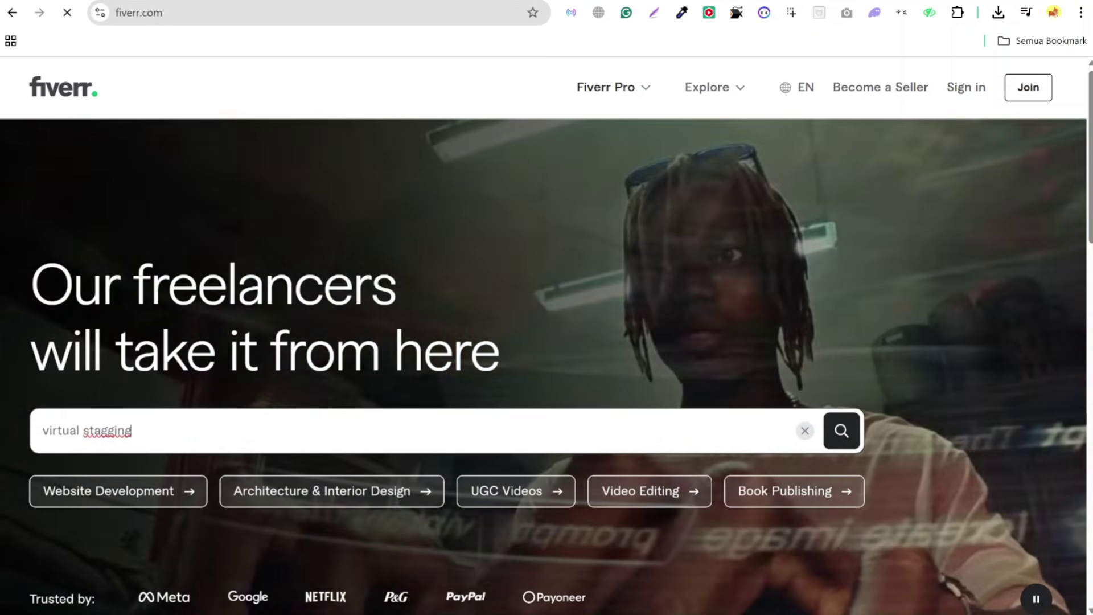
{"action": "key", "text": "Return"}
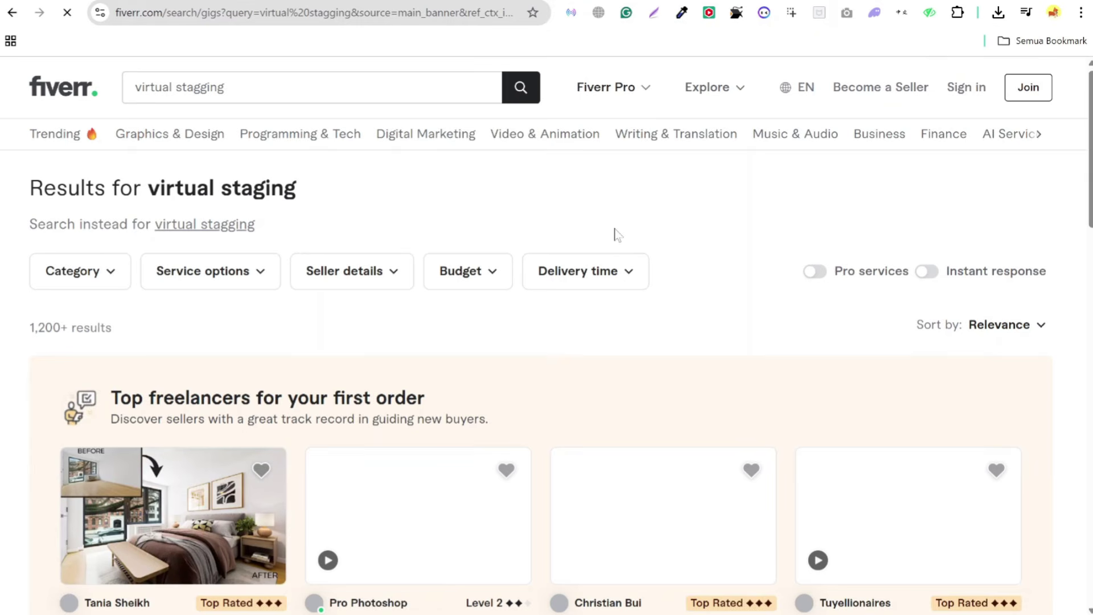
{"action": "scroll", "coordinate": [617, 235], "scroll_direction": "down", "scroll_amount": 3}
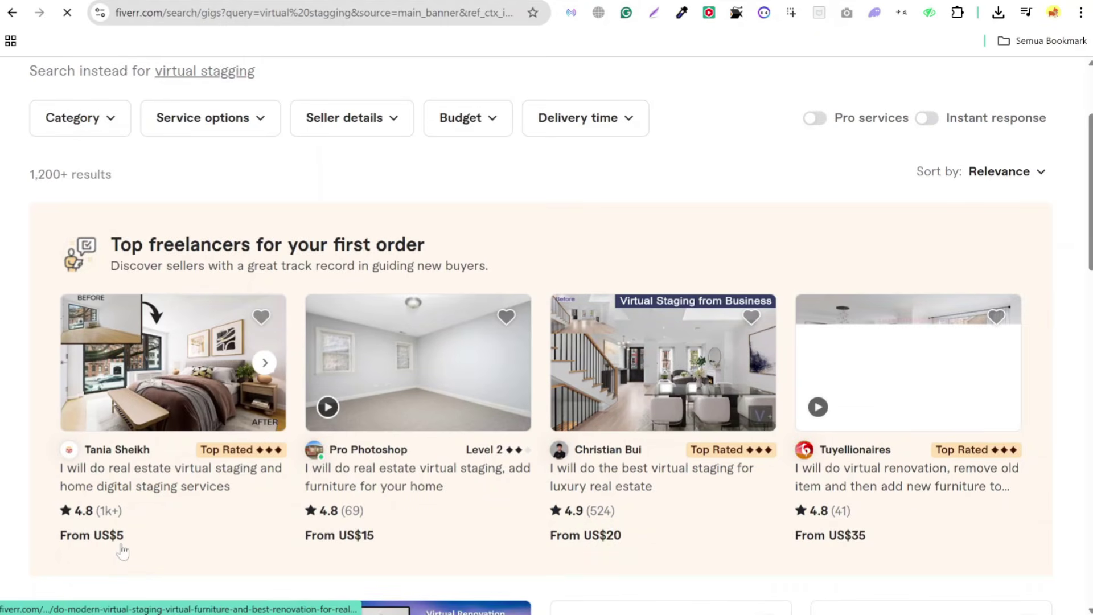
- Calculate 5 × 17000 = 85,000 in Calculator, then return to the Fiverr results
{"action": "key", "text": "alt+Tab"}
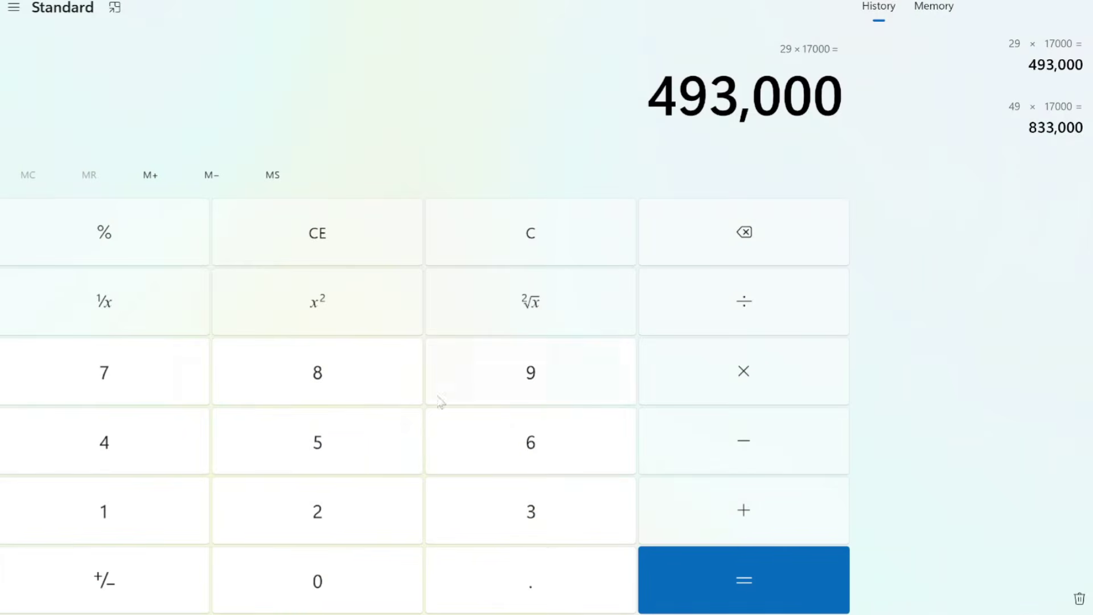
{"action": "type", "text": "5 × "}
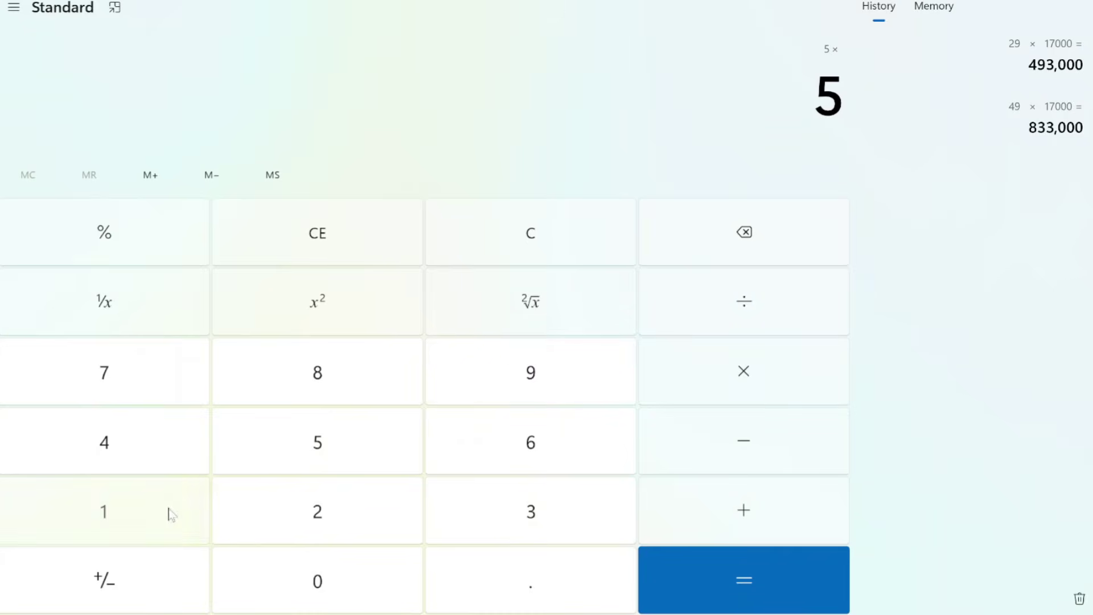
{"action": "type", "text": "17000"}
{"action": "left_click", "coordinate": [704, 594]}
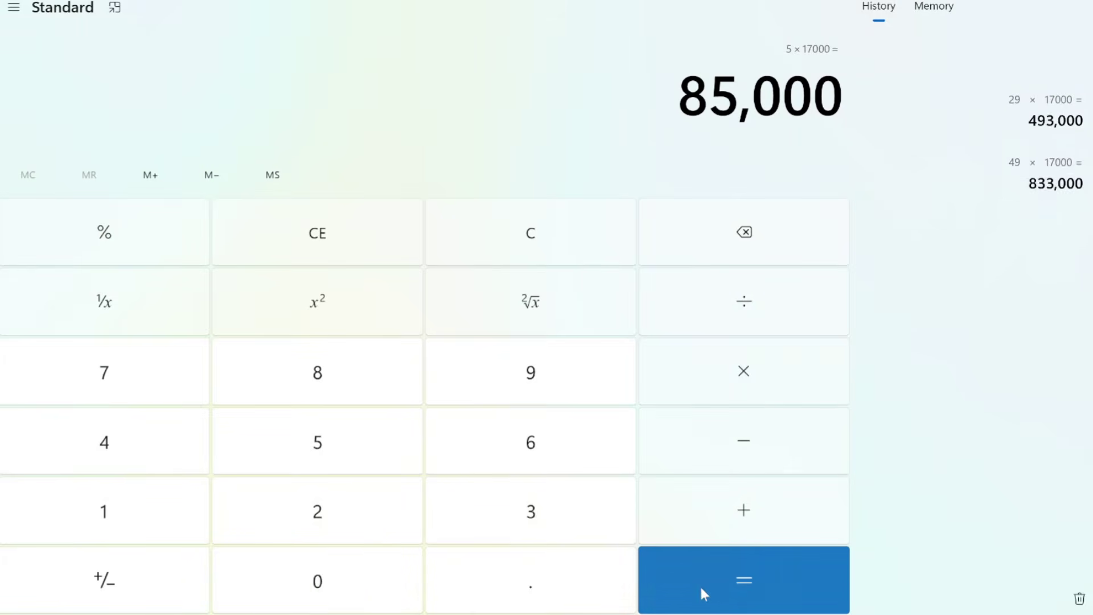
{"action": "key", "text": "alt+Tab"}
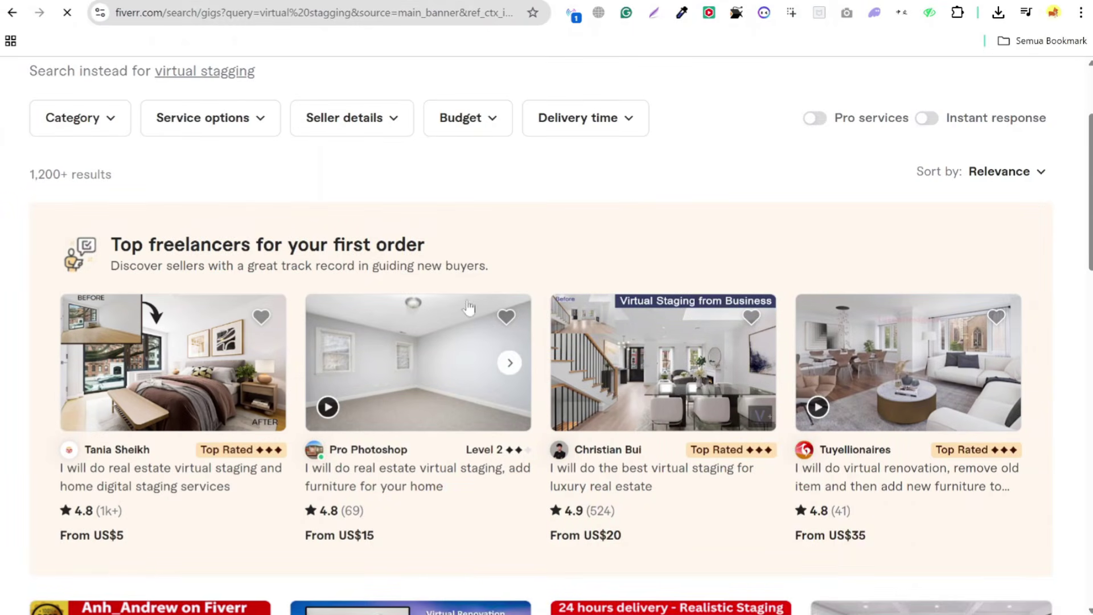
{"action": "scroll", "coordinate": [464, 342], "scroll_direction": "down", "scroll_amount": 3}
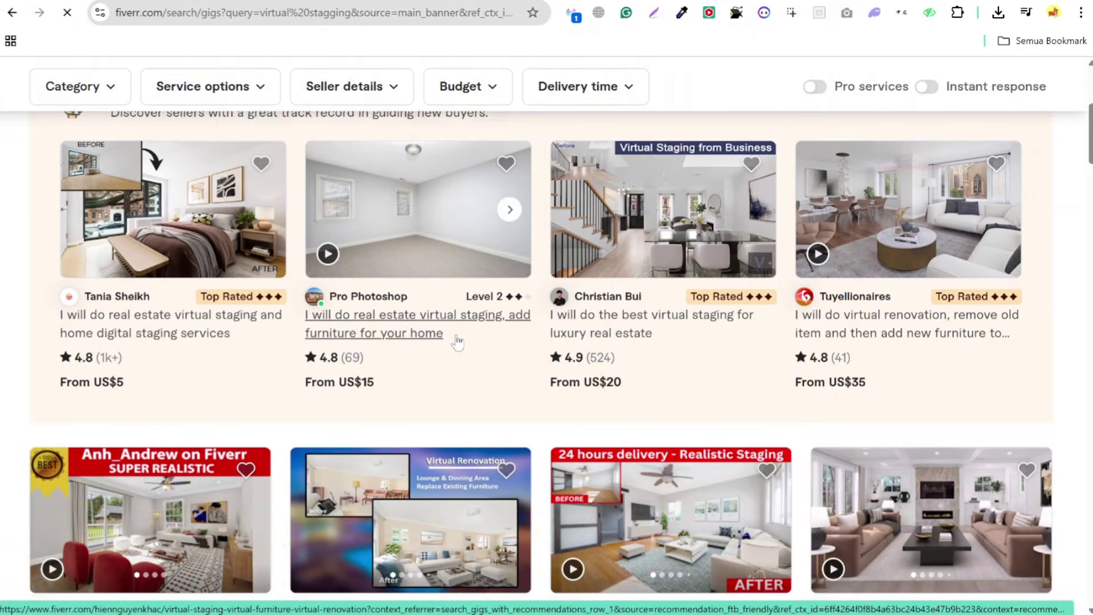
{"action": "scroll", "coordinate": [458, 342], "scroll_direction": "down", "scroll_amount": 2}
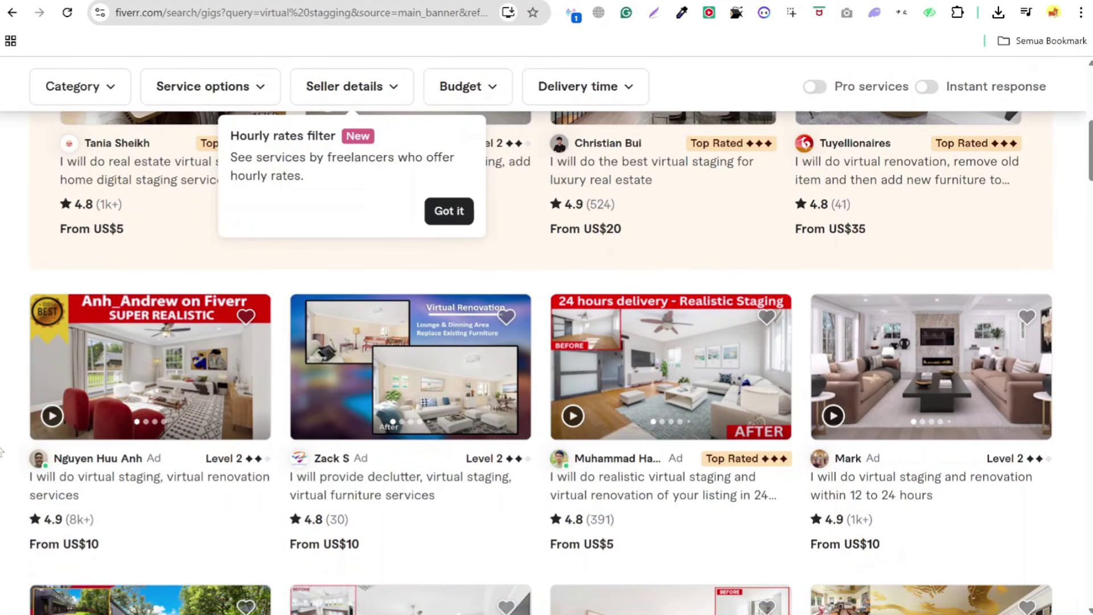
{"action": "mouse_move", "coordinate": [63, 436]}
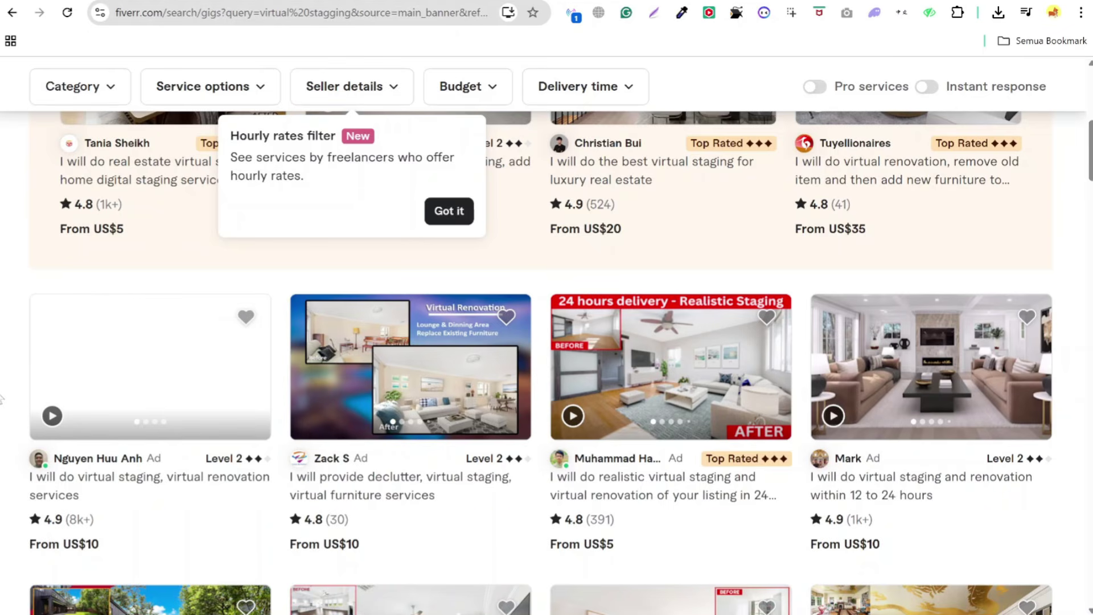
{"action": "scroll", "coordinate": [1, 400], "scroll_direction": "down", "scroll_amount": 8}
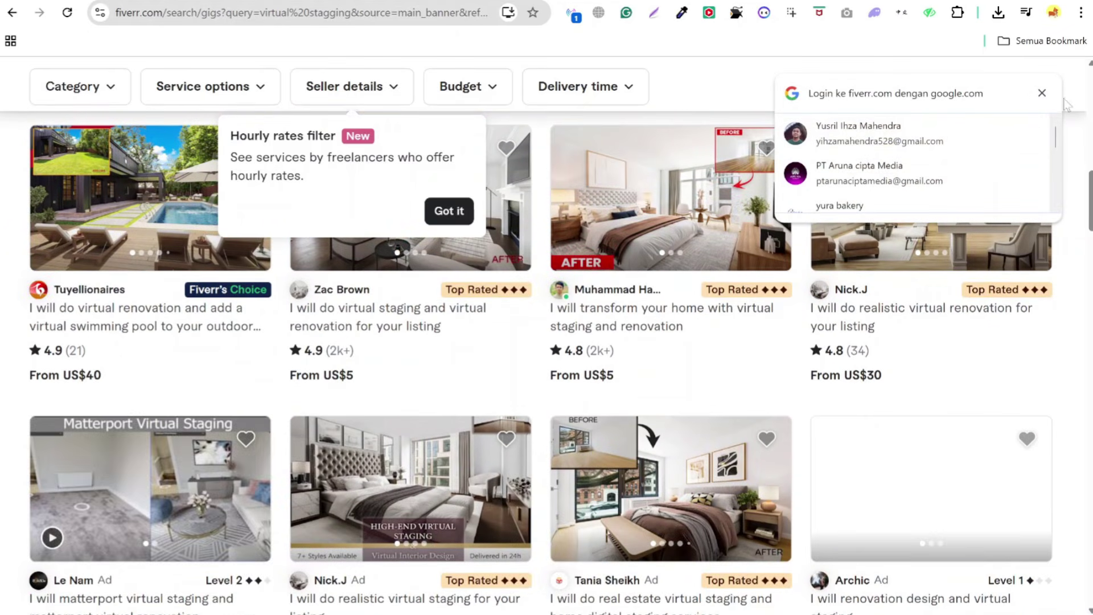
{"action": "left_click", "coordinate": [1043, 93]}
{"action": "scroll", "coordinate": [160, 502], "scroll_direction": "up", "scroll_amount": 7}
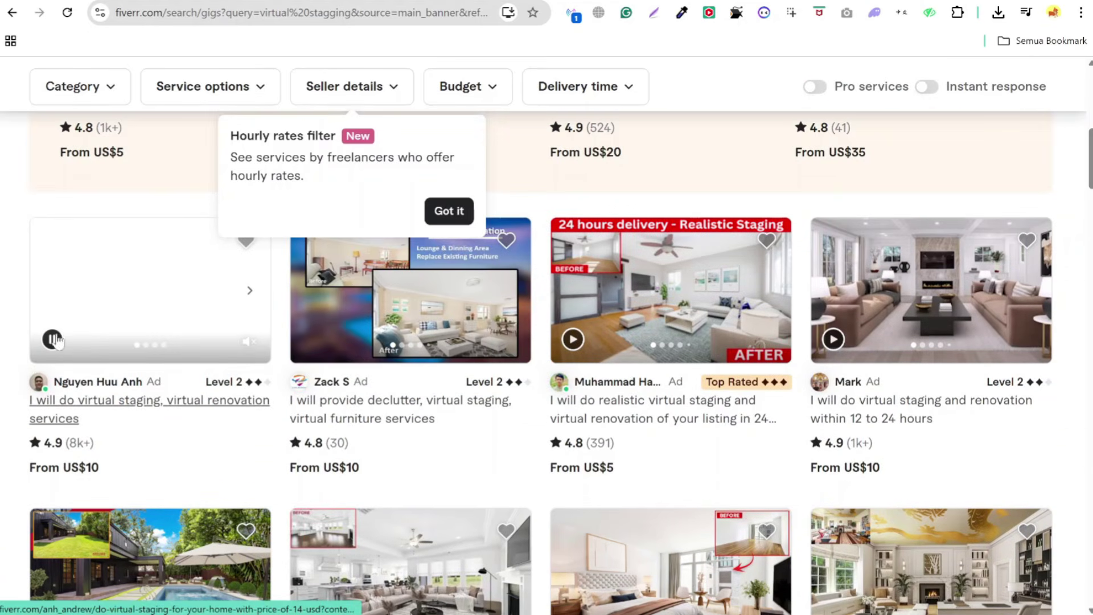
{"action": "scroll", "coordinate": [179, 349], "scroll_direction": "up", "scroll_amount": 7}
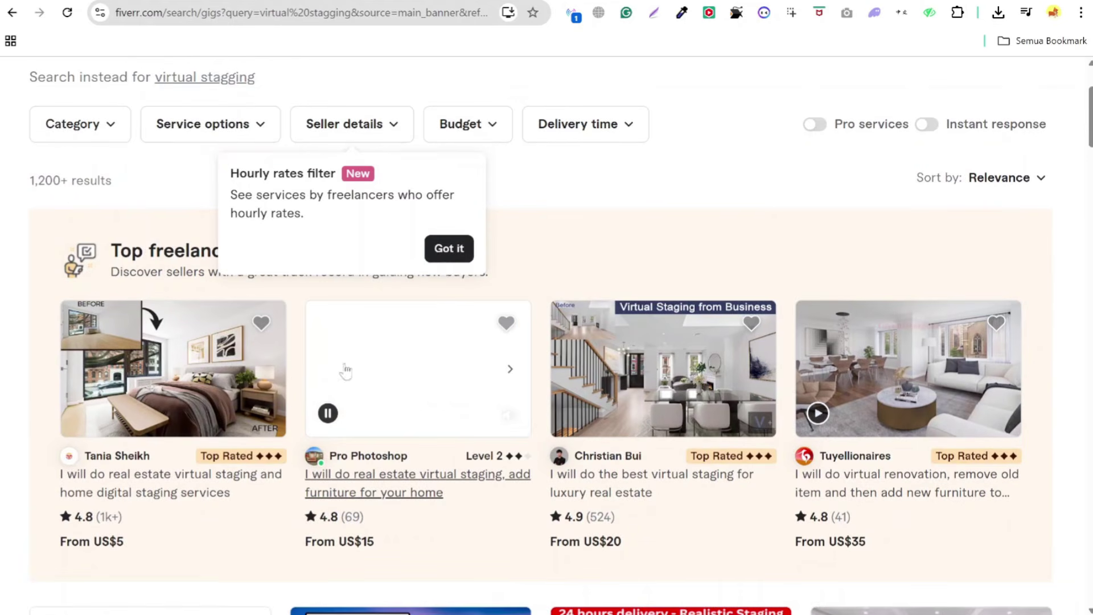
- Open the first real estate virtual staging gig and view its bedroom example full screen
{"action": "left_click", "coordinate": [189, 386]}
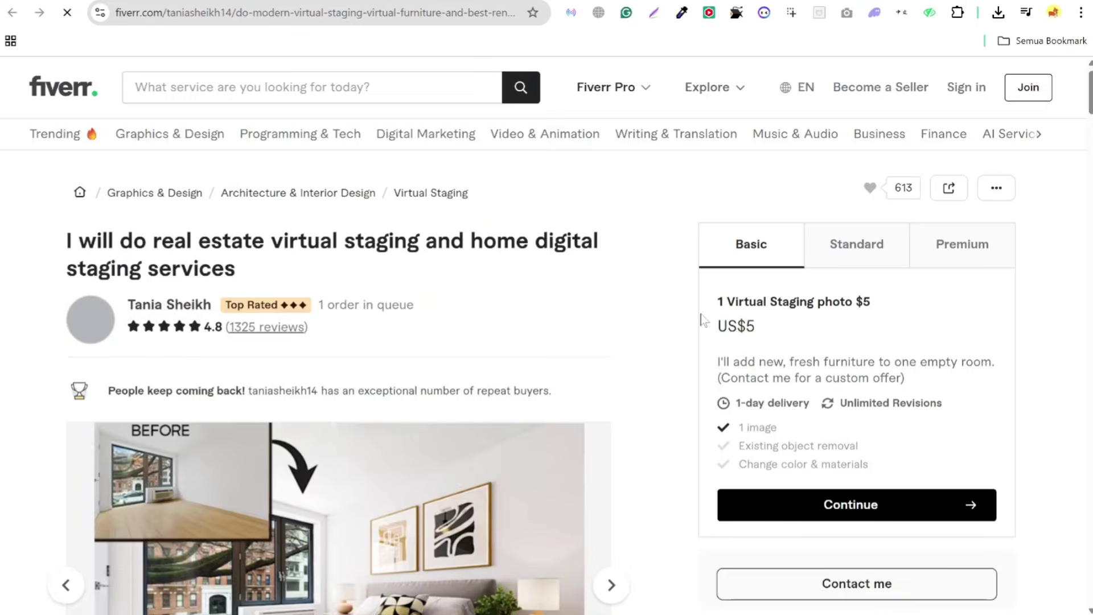
{"action": "scroll", "coordinate": [194, 330], "scroll_direction": "down", "scroll_amount": 3}
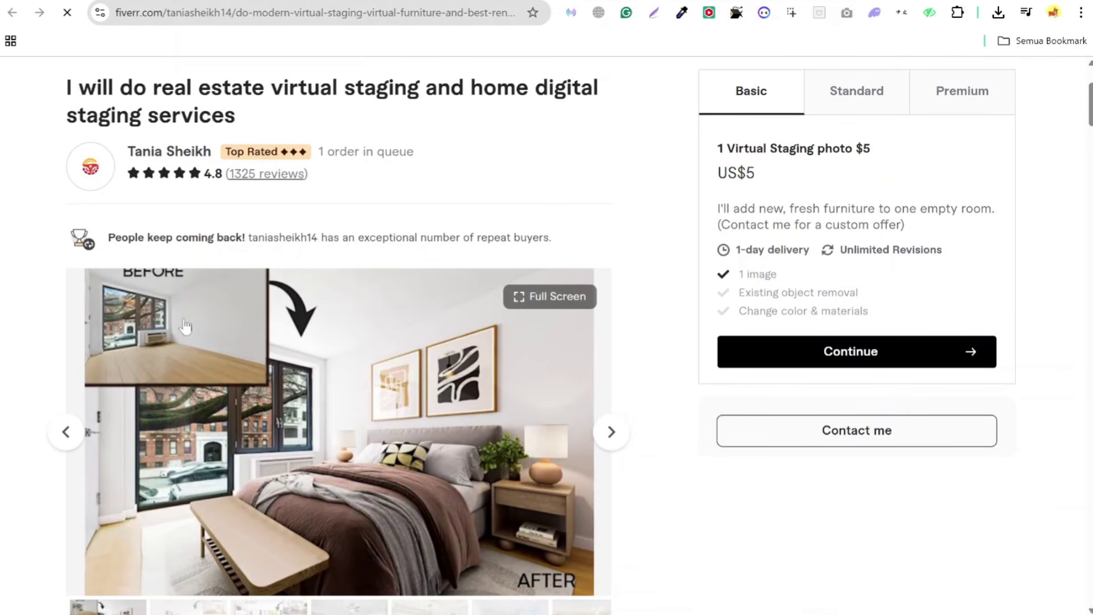
{"action": "scroll", "coordinate": [581, 379], "scroll_direction": "down", "scroll_amount": 3}
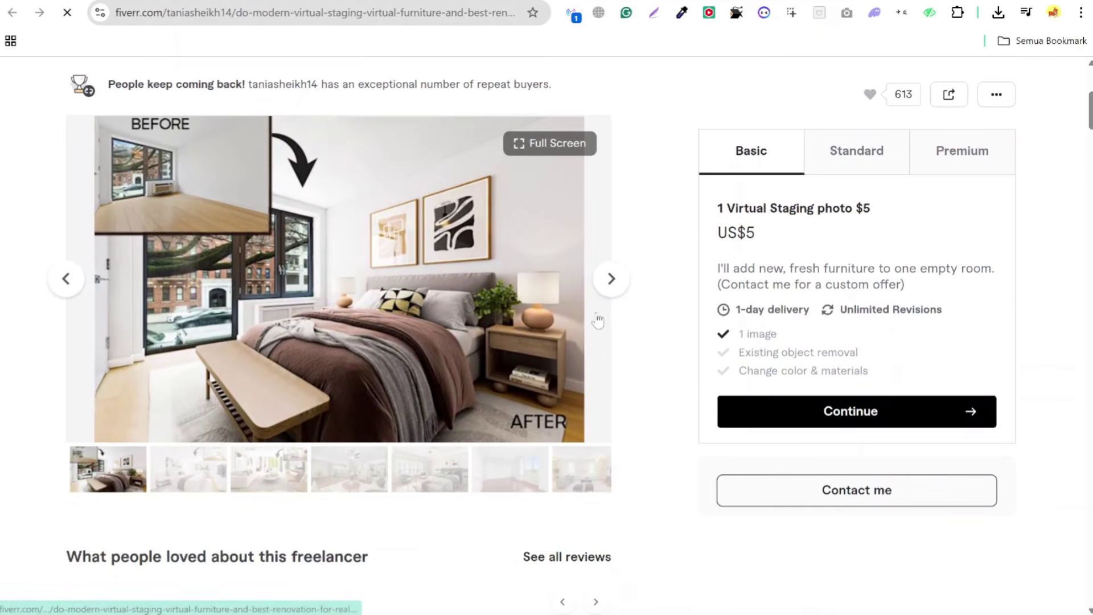
{"action": "left_click", "coordinate": [611, 279]}
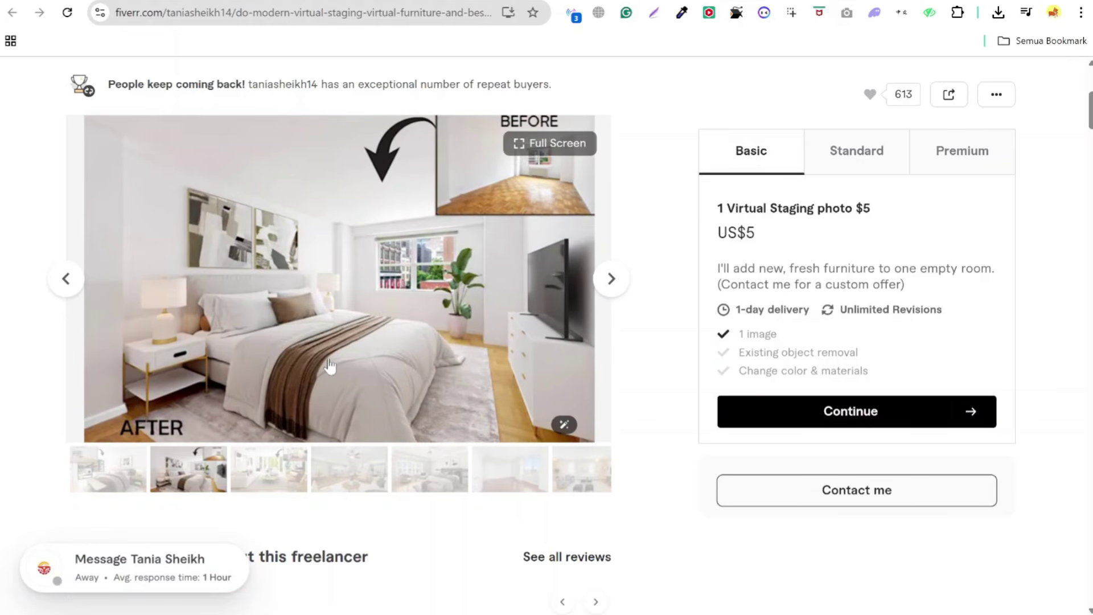
{"action": "left_click", "coordinate": [551, 144]}
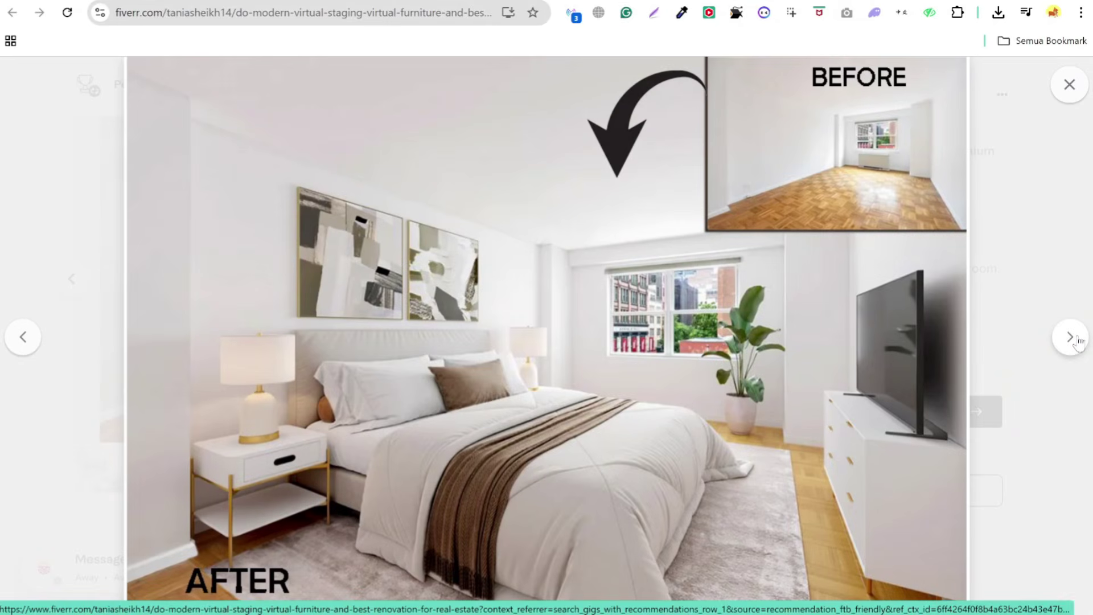
- Step through the gig's gallery images, close the viewer, and review the US$5–US$50 packages
{"action": "left_click", "coordinate": [1078, 341]}
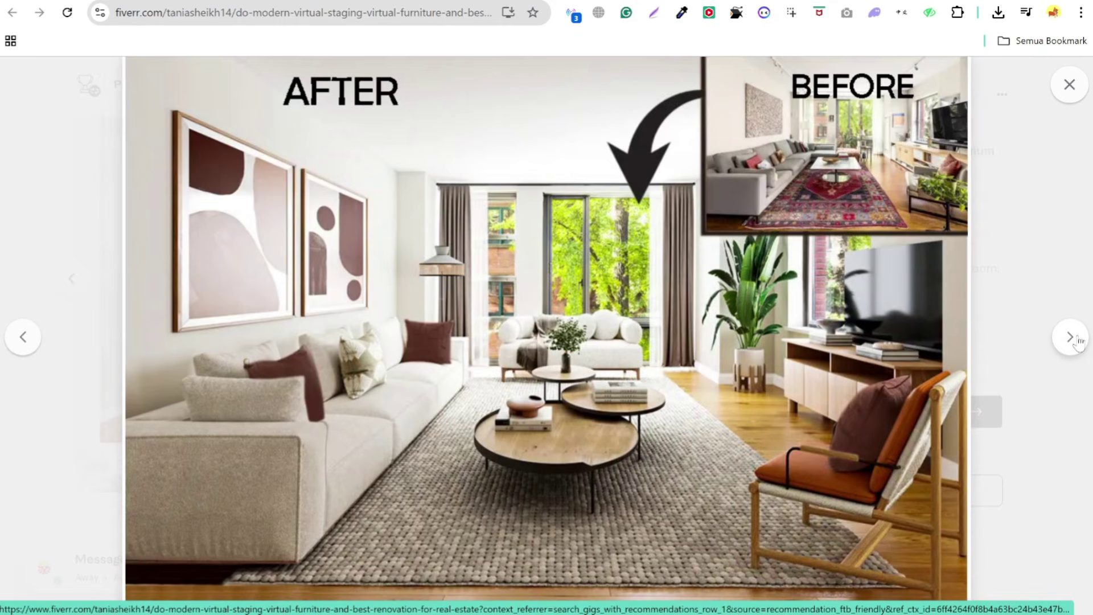
{"action": "left_click", "coordinate": [1078, 342]}
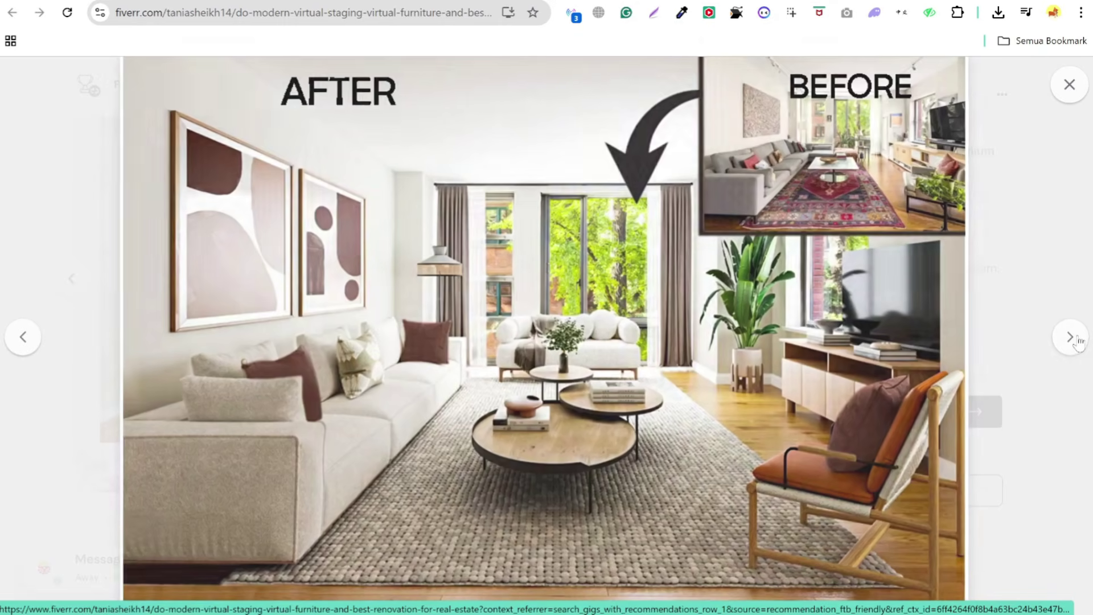
{"action": "left_click", "coordinate": [1078, 342]}
{"action": "left_click", "coordinate": [1078, 342]}
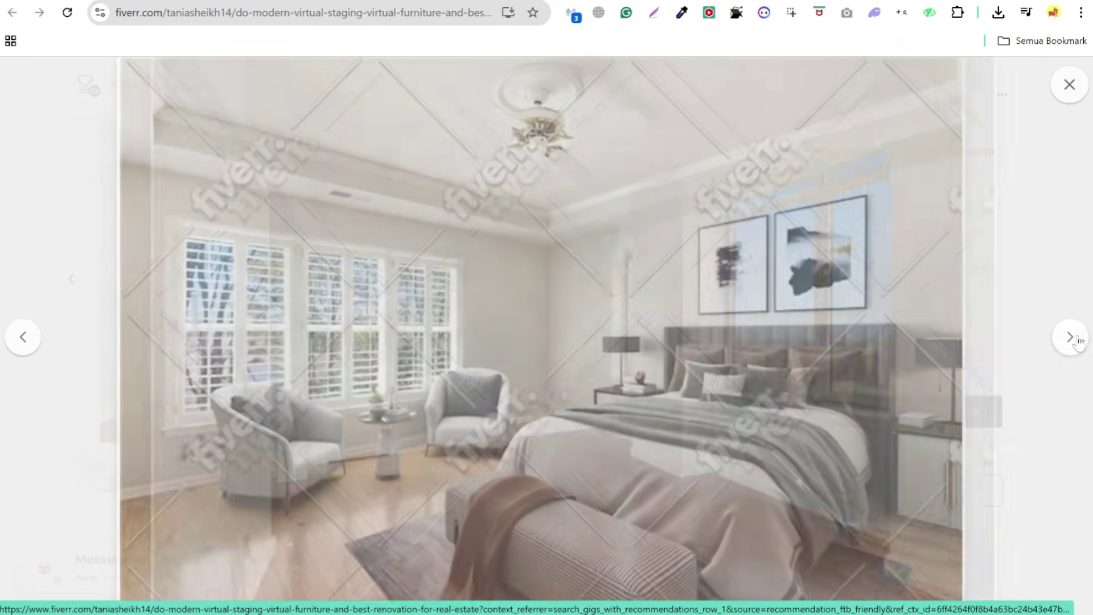
{"action": "left_click", "coordinate": [1078, 342]}
{"action": "left_click", "coordinate": [1070, 84]}
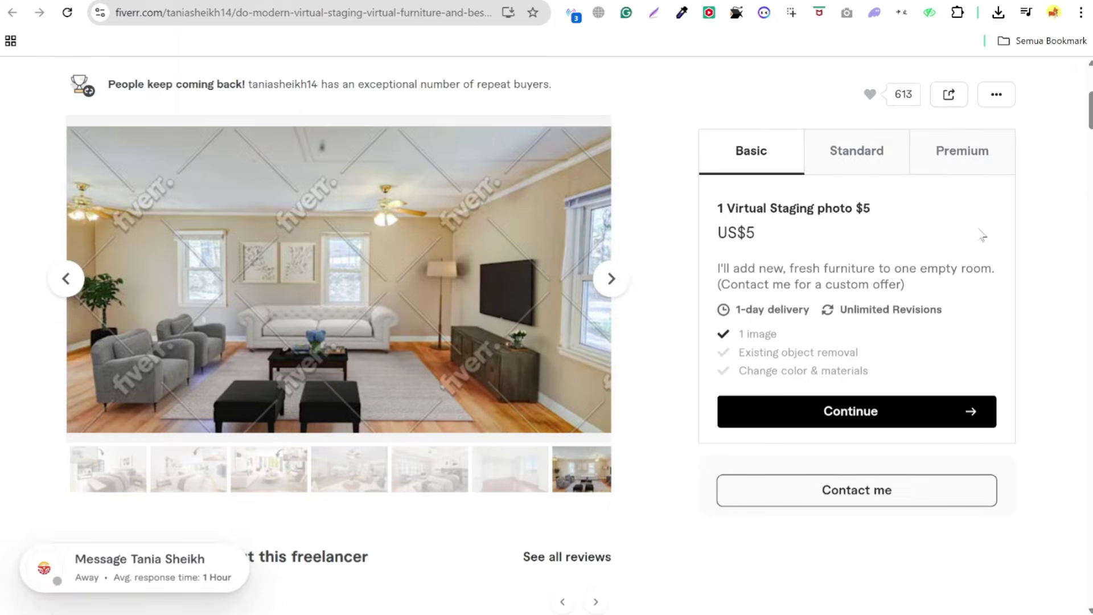
{"action": "scroll", "coordinate": [701, 483], "scroll_direction": "down", "scroll_amount": 5}
{"action": "scroll", "coordinate": [663, 485], "scroll_direction": "down", "scroll_amount": 15}
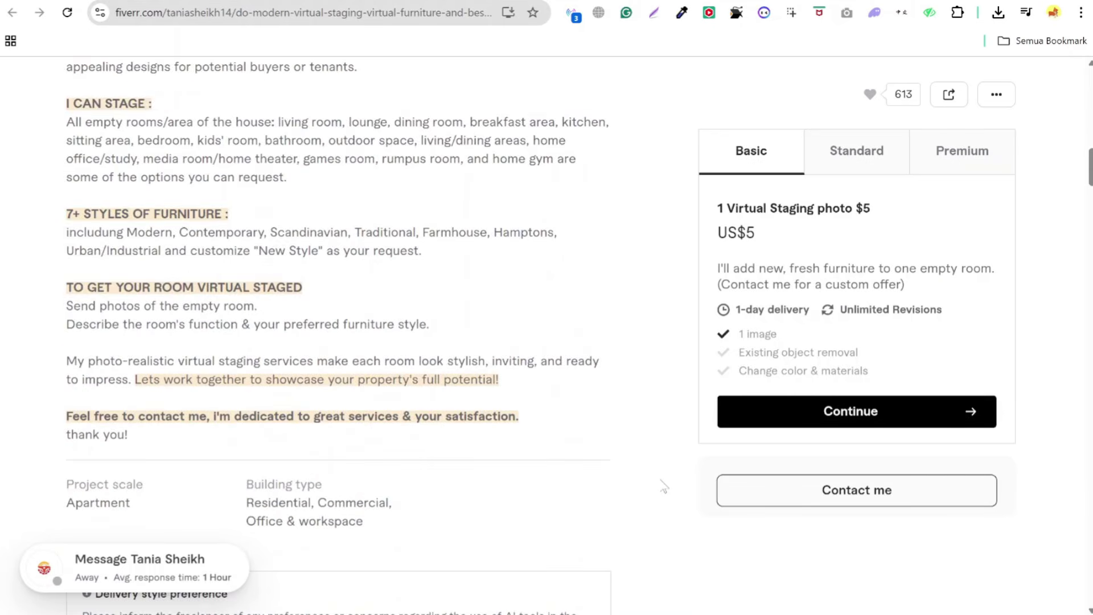
{"action": "scroll", "coordinate": [601, 479], "scroll_direction": "down", "scroll_amount": 5}
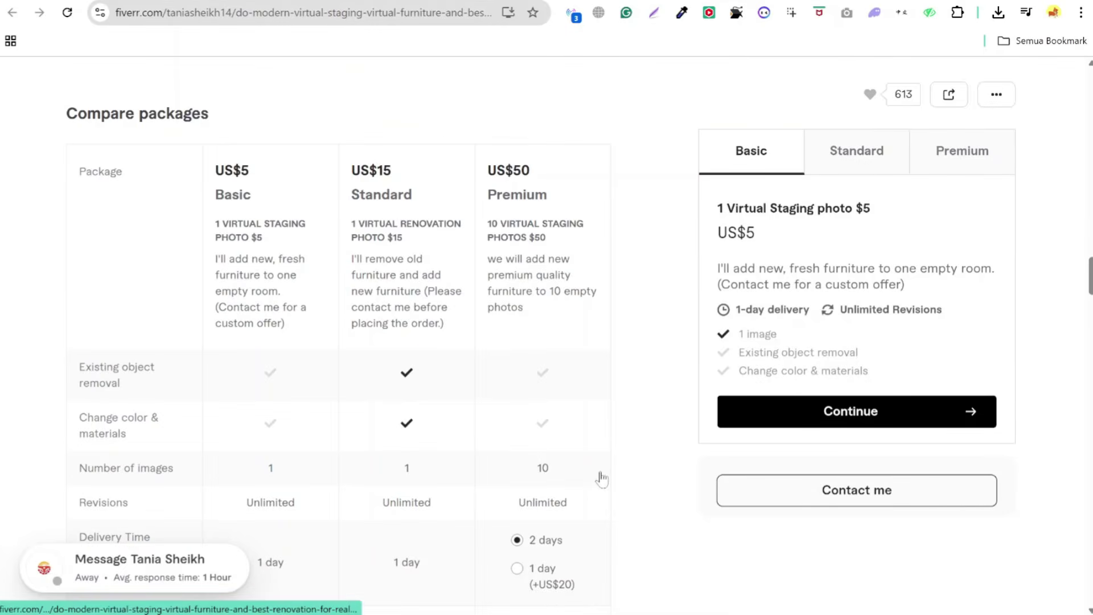
{"action": "scroll", "coordinate": [602, 479], "scroll_direction": "down", "scroll_amount": 10}
- Back on the results, unmute the fourth gig's preview and open the Pro Photoshop gig
{"action": "key", "text": "alt+Left"}
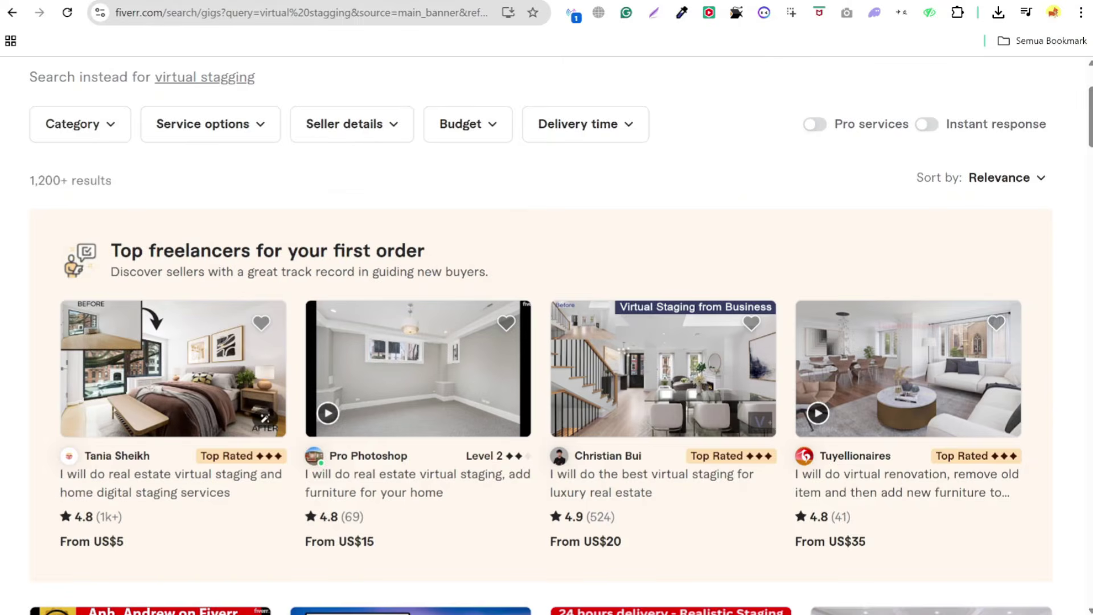
{"action": "mouse_move", "coordinate": [850, 383]}
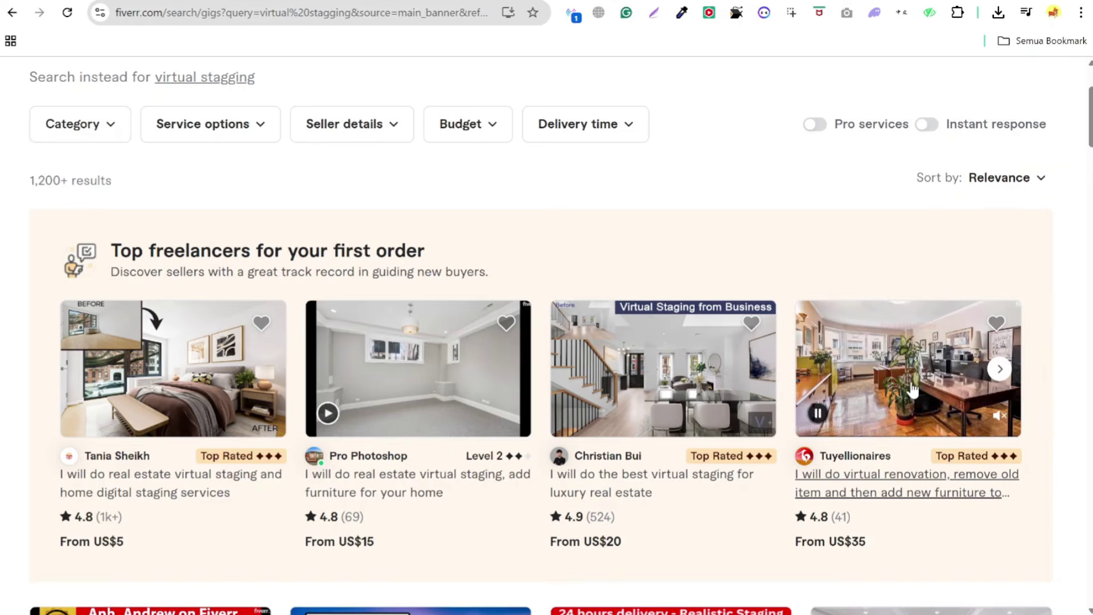
{"action": "left_click", "coordinate": [999, 415]}
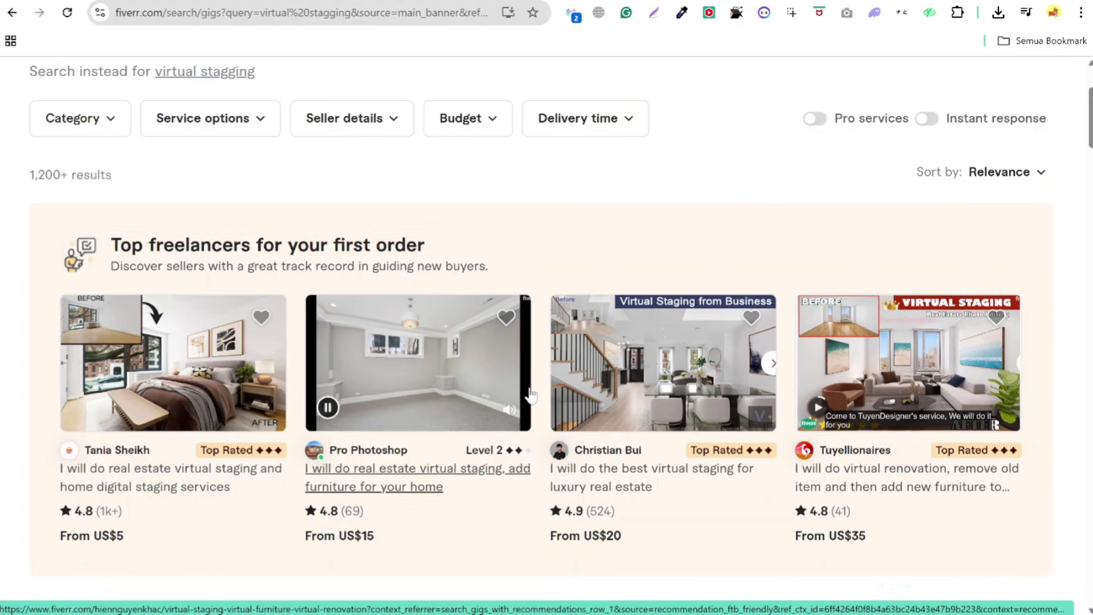
{"action": "scroll", "coordinate": [352, 227], "scroll_direction": "down", "scroll_amount": 2}
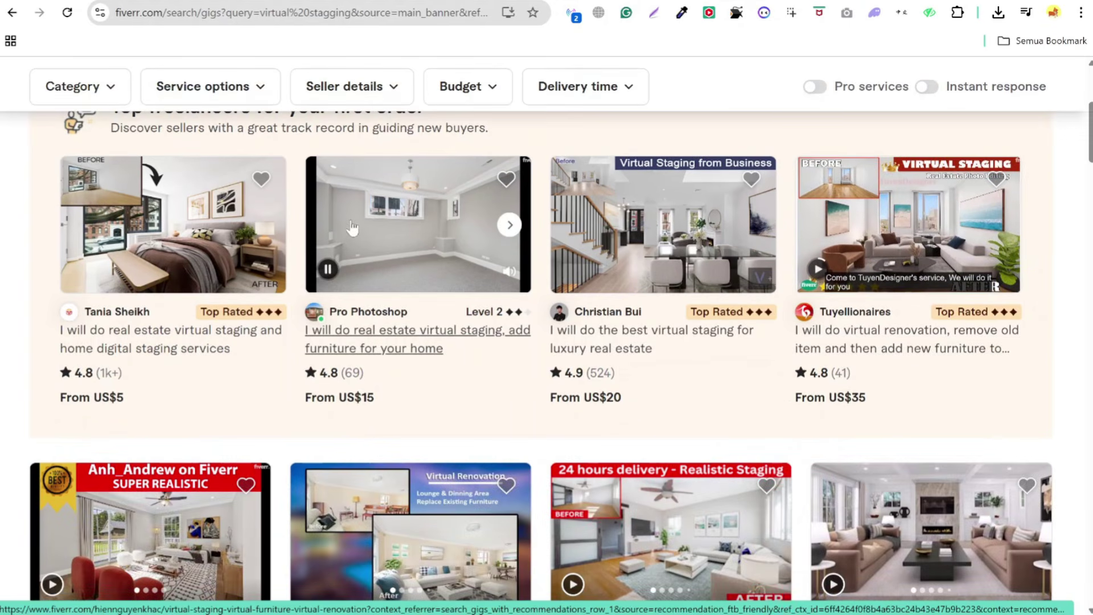
{"action": "left_click", "coordinate": [429, 231]}
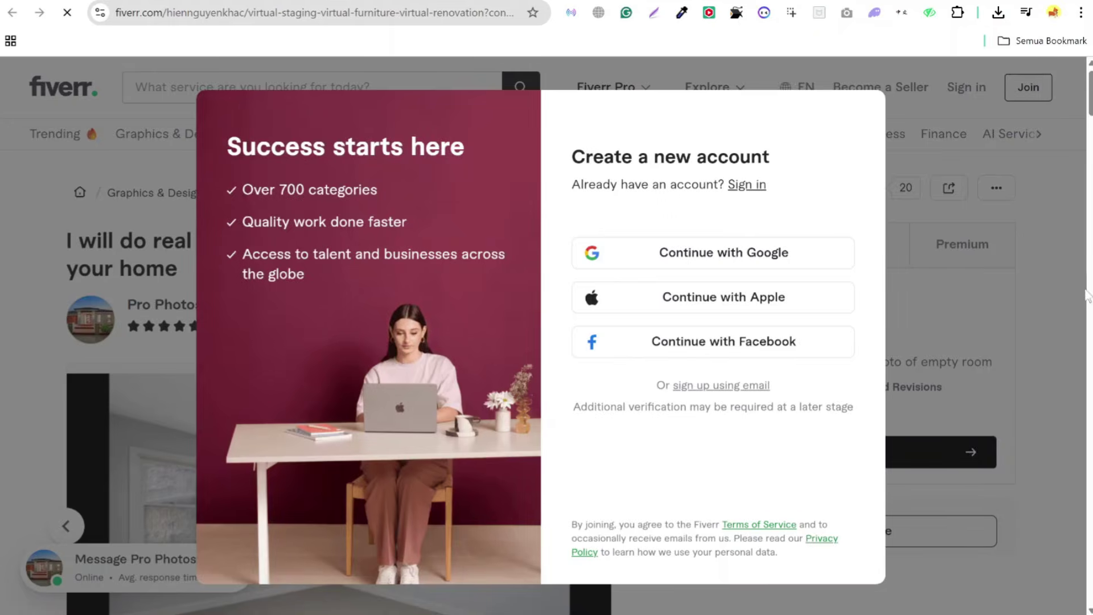
- Dismiss the sign-up prompt and play the showcase video, skipping ahead to the patio scene
{"action": "left_click", "coordinate": [994, 374]}
{"action": "scroll", "coordinate": [351, 305], "scroll_direction": "down", "scroll_amount": 4}
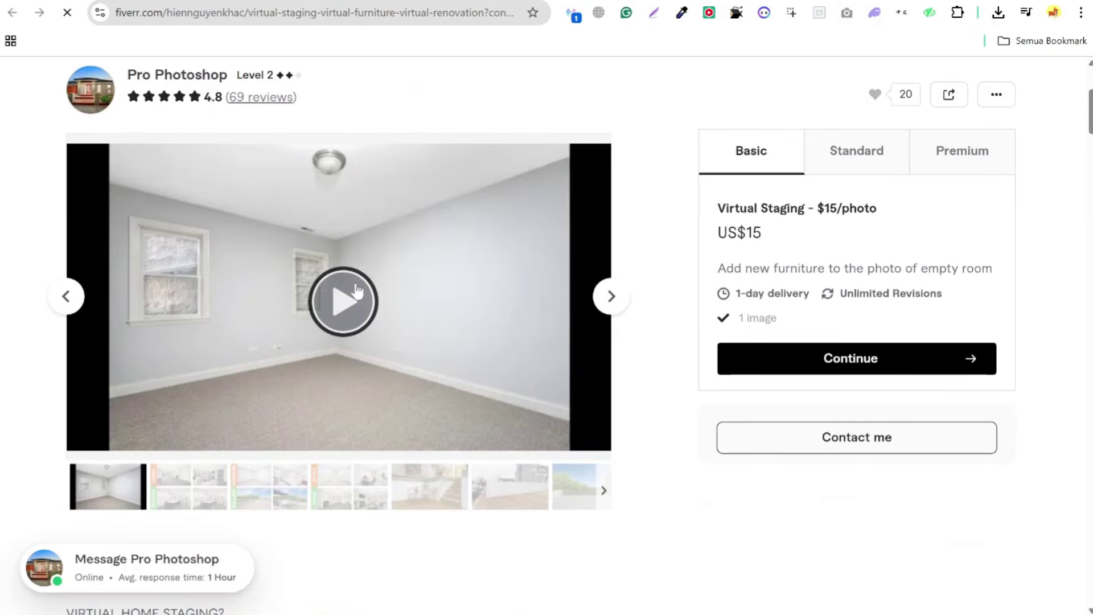
{"action": "left_click", "coordinate": [350, 304]}
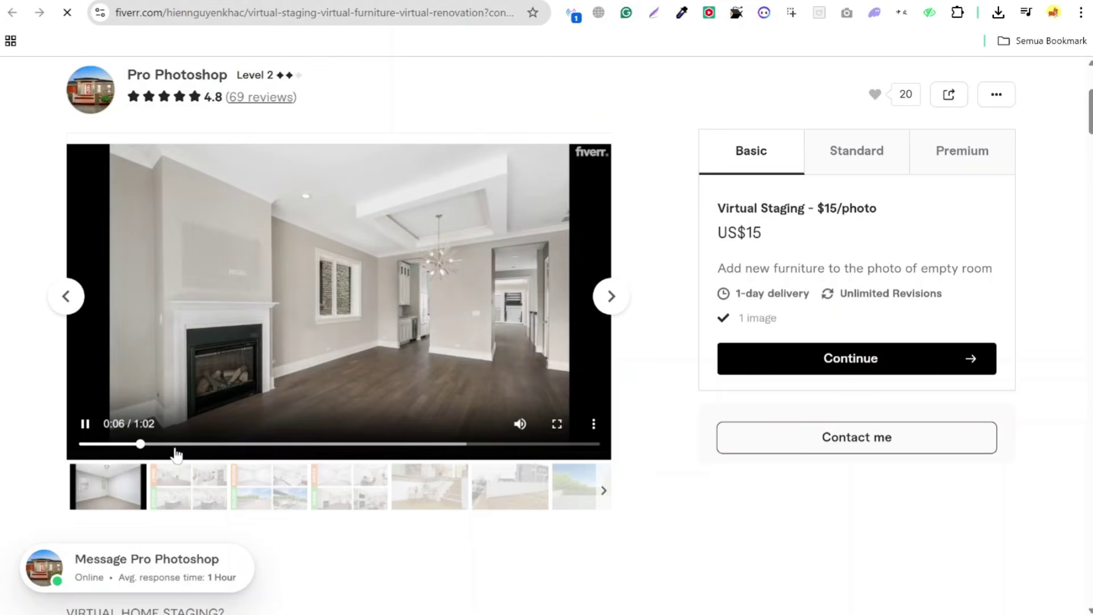
{"action": "left_click", "coordinate": [256, 444]}
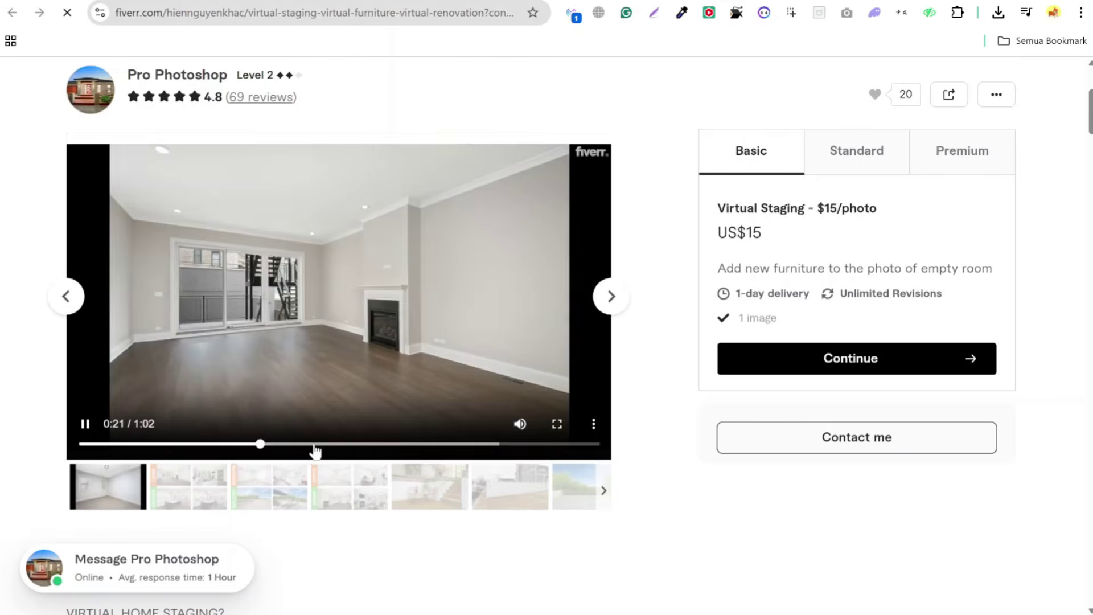
{"action": "left_click", "coordinate": [323, 444]}
{"action": "left_click", "coordinate": [376, 444]}
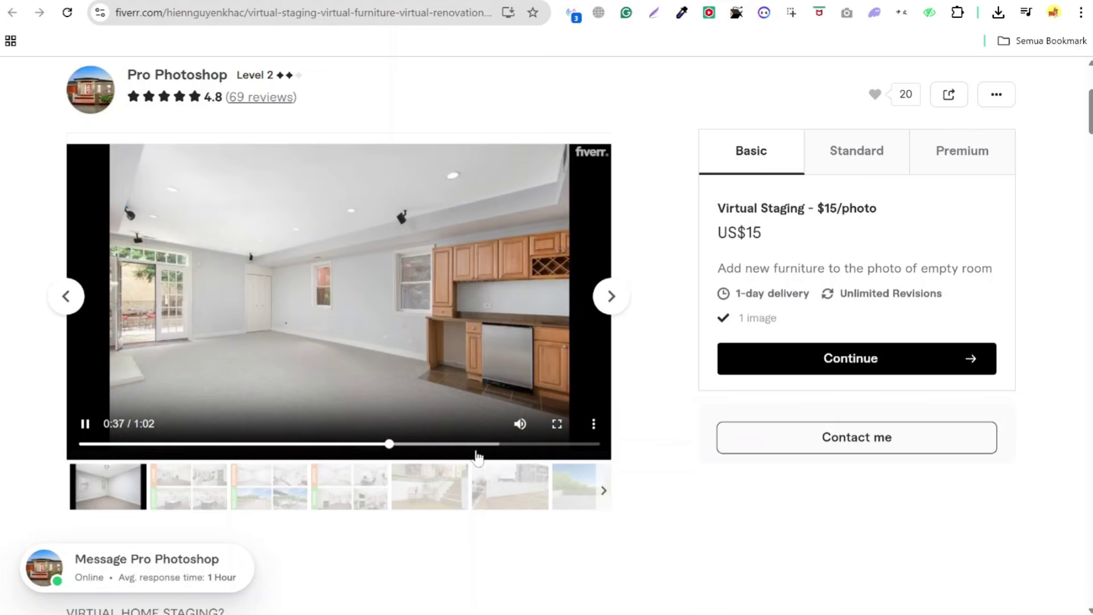
{"action": "left_click_drag", "start_coordinate": [461, 444], "coordinate": [500, 450]}
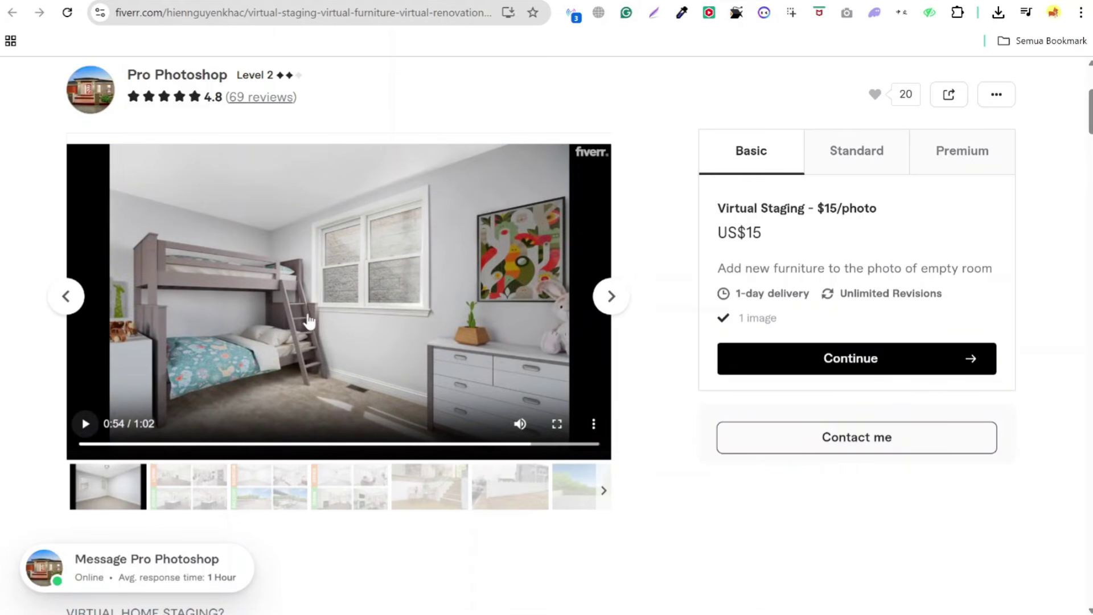
- View the second to fourth portfolio items, then the Basic US$15, Standard US$25, Premium US$30 packages
{"action": "scroll", "coordinate": [322, 312], "scroll_direction": "down", "scroll_amount": 10}
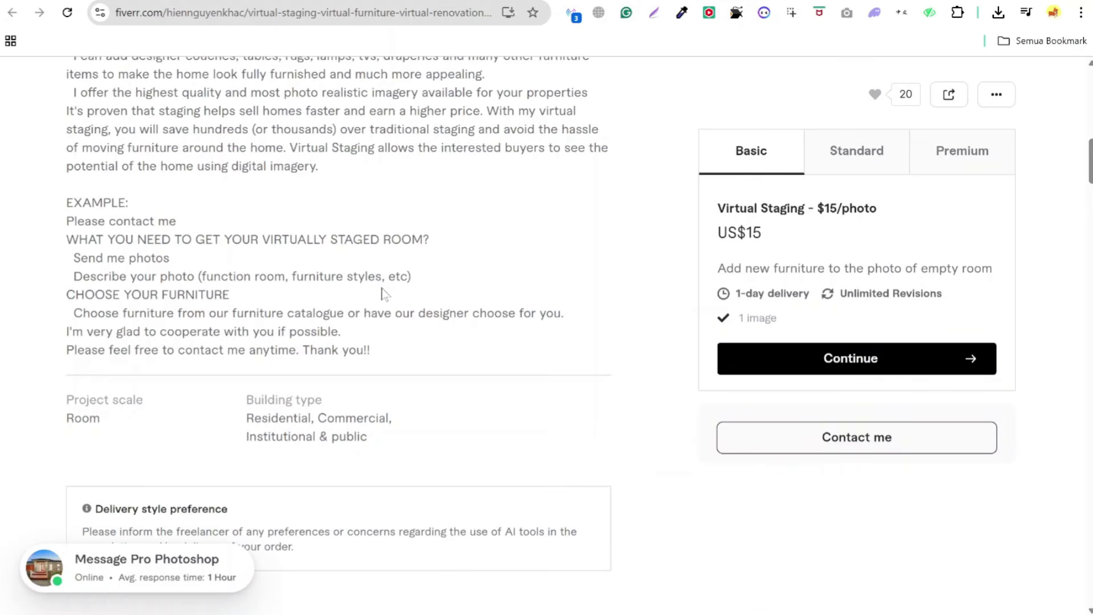
{"action": "scroll", "coordinate": [381, 293], "scroll_direction": "down", "scroll_amount": 5}
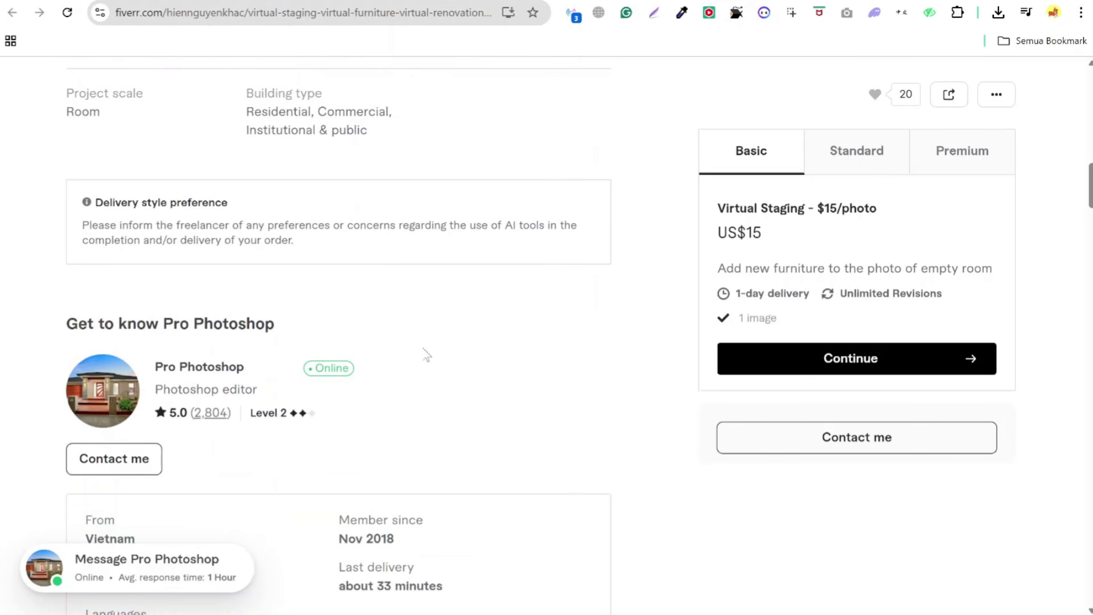
{"action": "scroll", "coordinate": [427, 355], "scroll_direction": "down", "scroll_amount": 13}
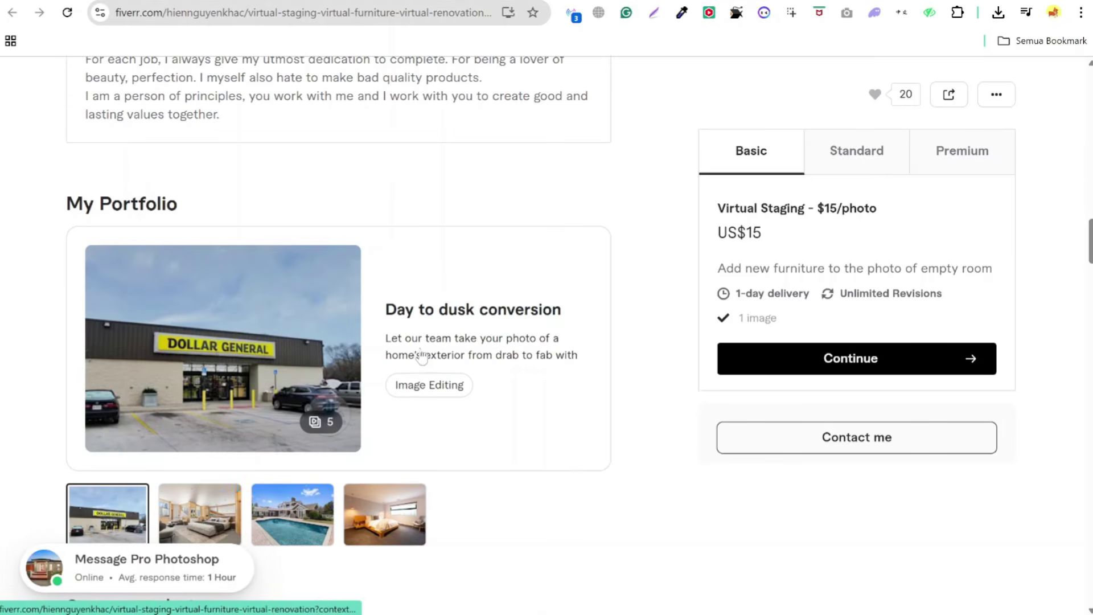
{"action": "scroll", "coordinate": [159, 398], "scroll_direction": "down", "scroll_amount": 3}
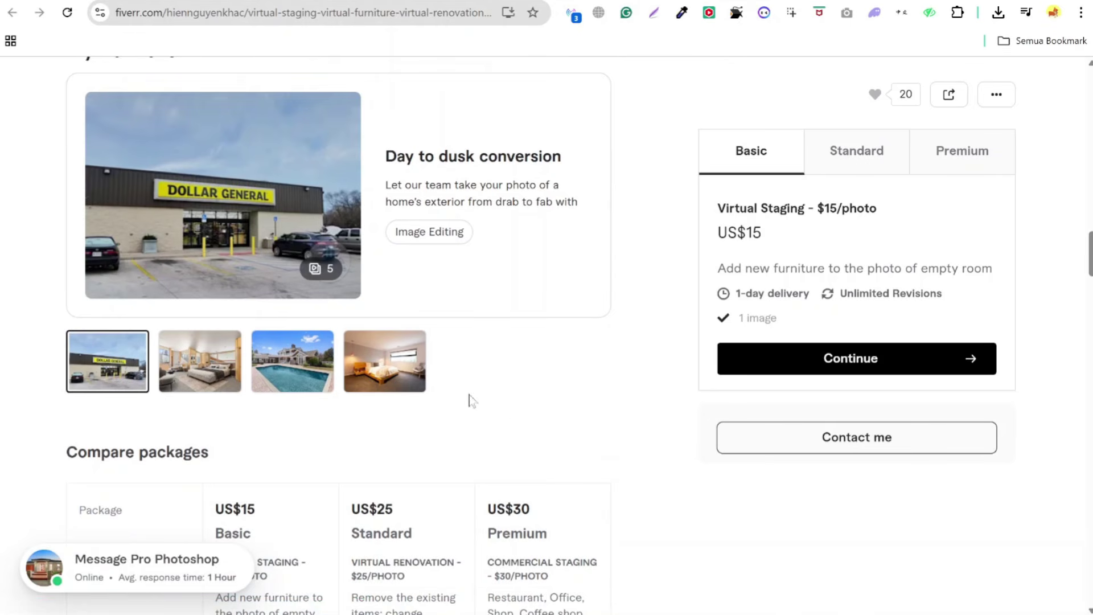
{"action": "scroll", "coordinate": [545, 422], "scroll_direction": "up", "scroll_amount": 1}
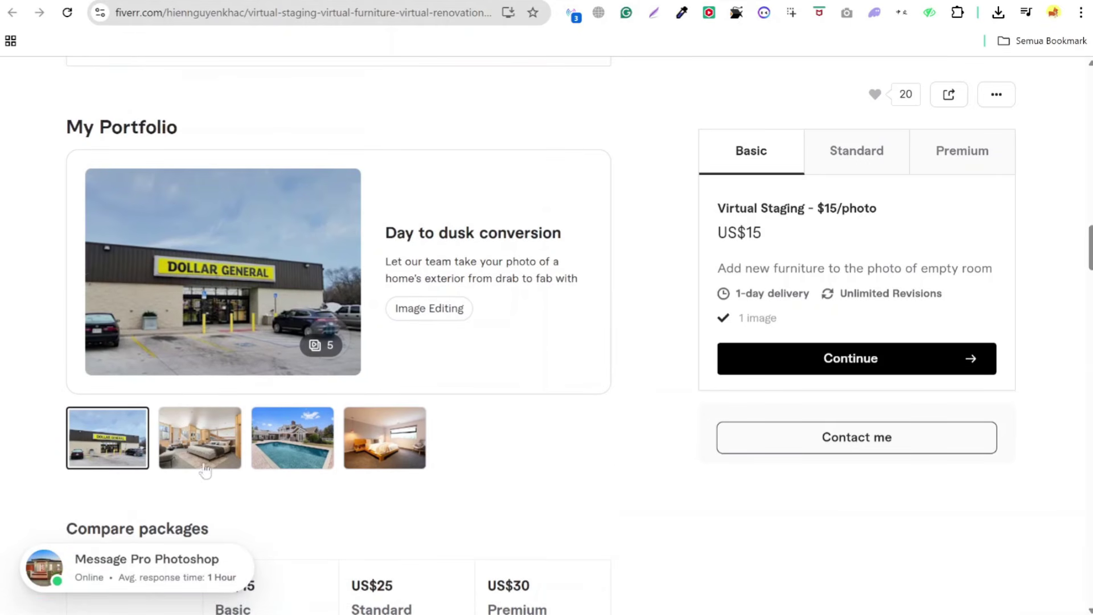
{"action": "left_click", "coordinate": [205, 468]}
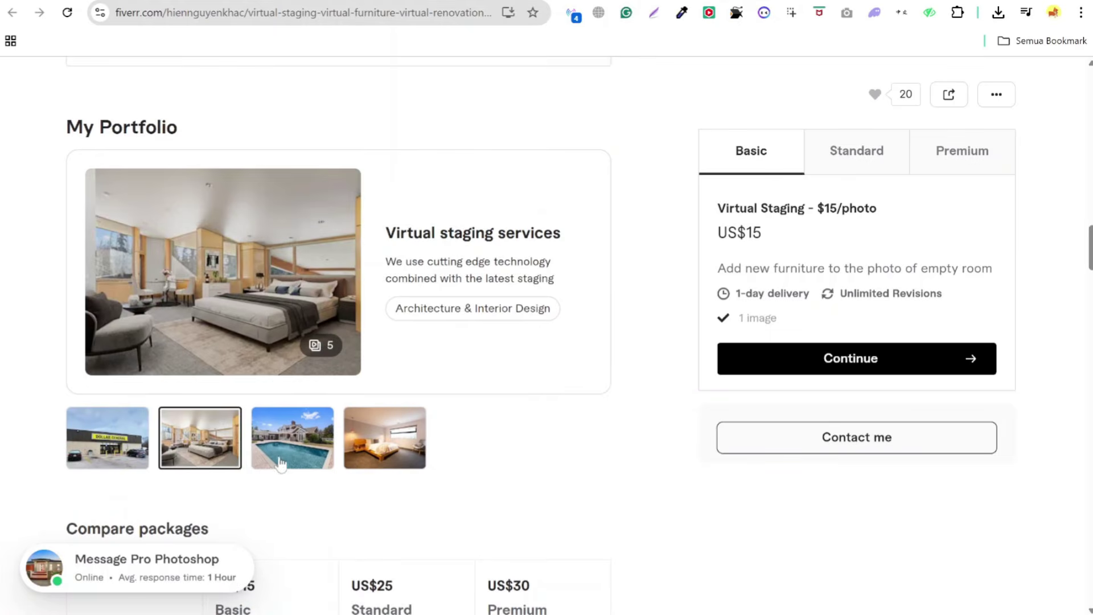
{"action": "left_click", "coordinate": [290, 456]}
{"action": "left_click", "coordinate": [387, 467]}
{"action": "scroll", "coordinate": [501, 475], "scroll_direction": "down", "scroll_amount": 4}
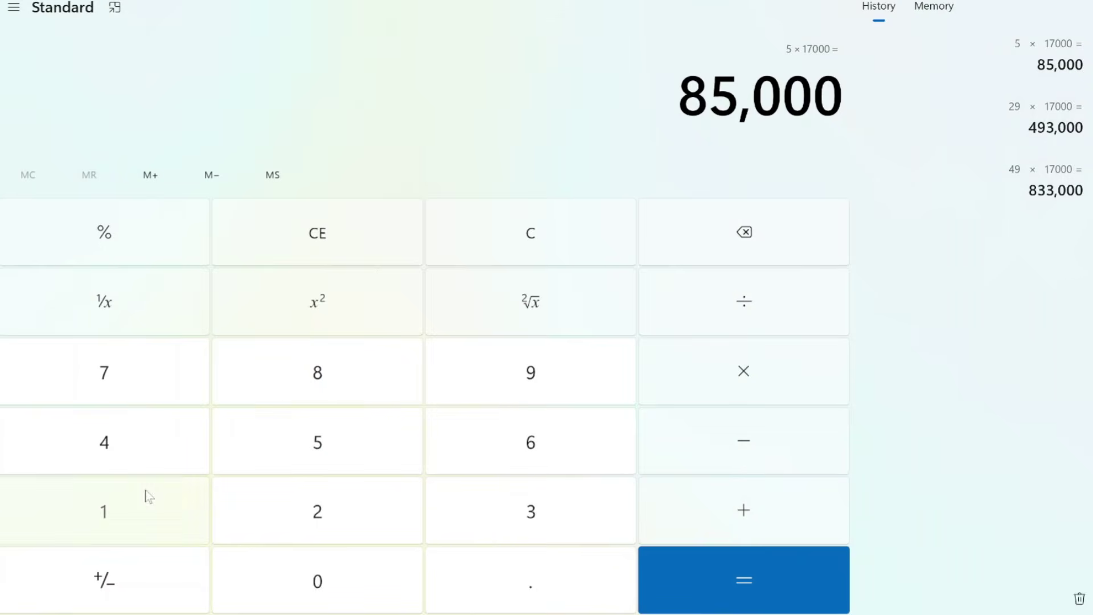
- Compute 15 × 17000 = 255,000 on the Calculator keypad
{"action": "left_click", "coordinate": [147, 497]}
{"action": "left_click", "coordinate": [376, 436]}
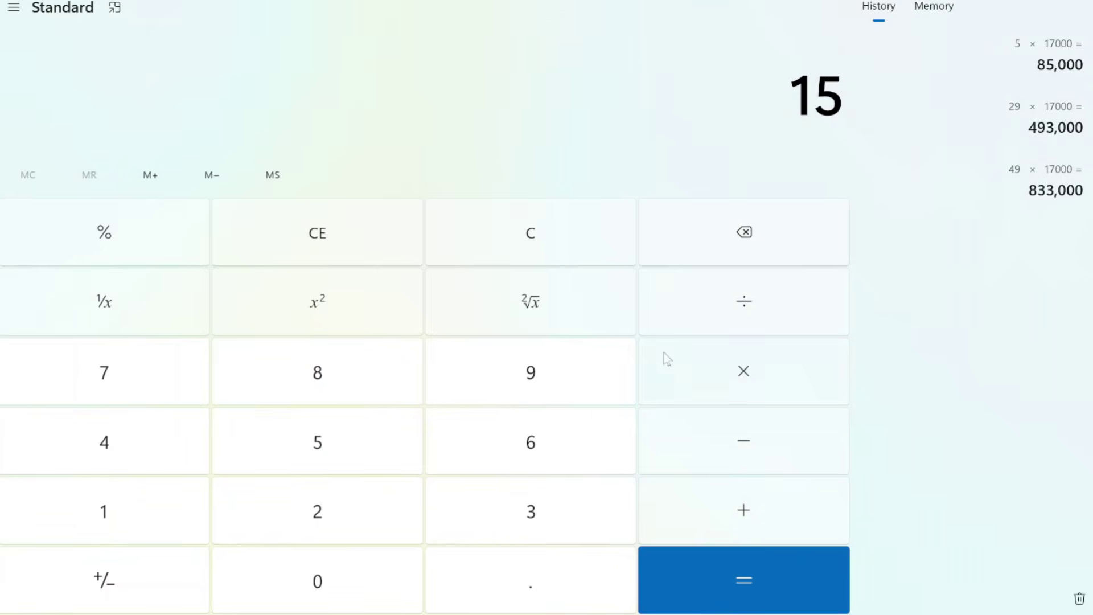
{"action": "left_click", "coordinate": [189, 494]}
{"action": "left_click", "coordinate": [105, 364]}
{"action": "left_click", "coordinate": [315, 586]}
{"action": "left_click", "coordinate": [387, 590]}
{"action": "left_click", "coordinate": [410, 592]}
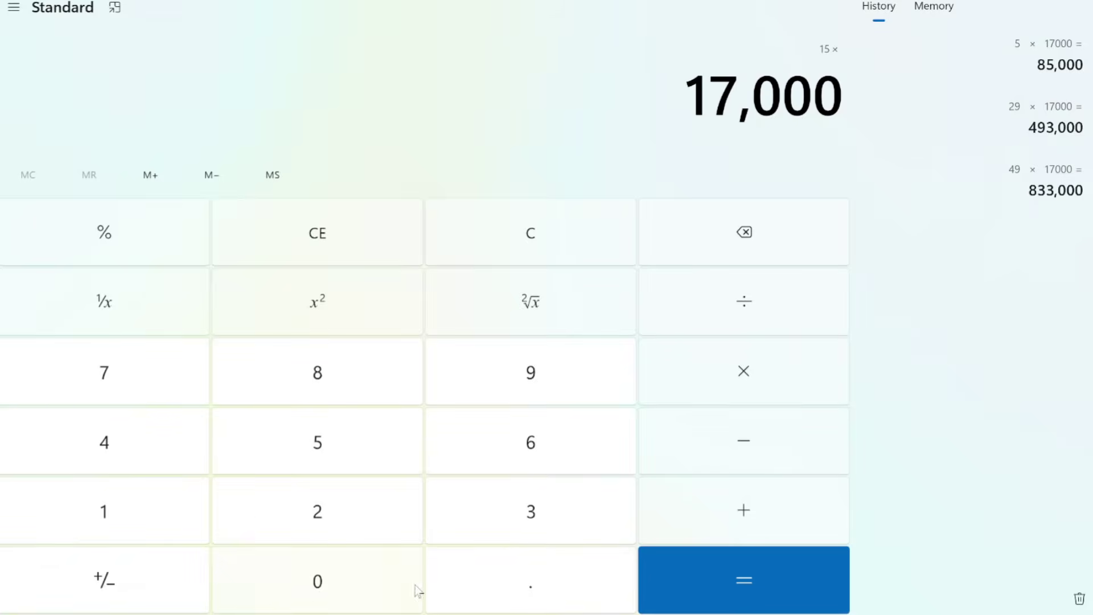
{"action": "left_click", "coordinate": [709, 594]}
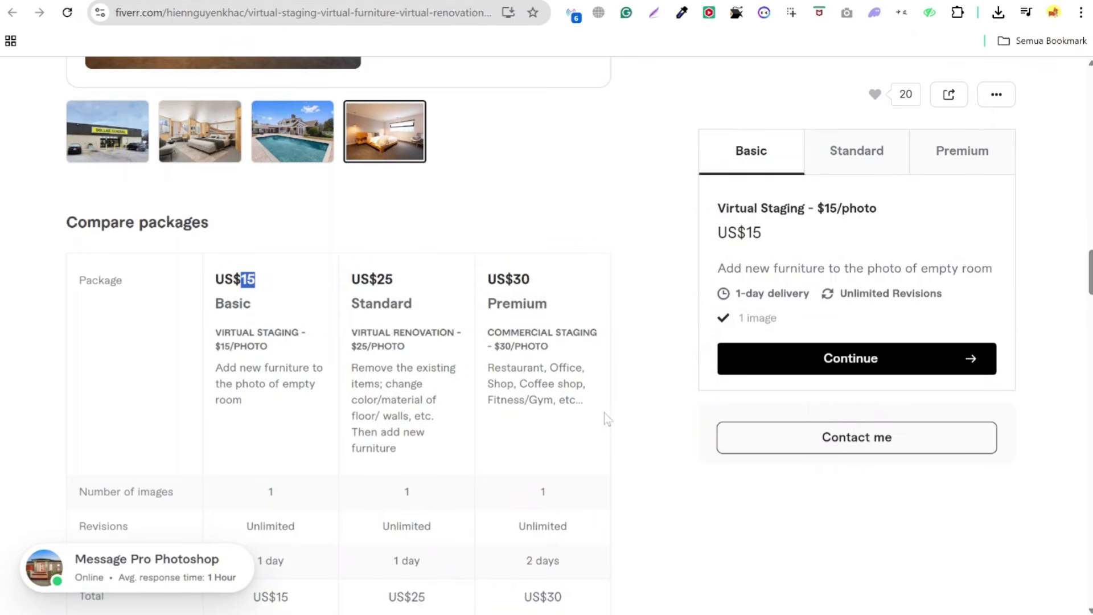
{"action": "scroll", "coordinate": [312, 449], "scroll_direction": "down", "scroll_amount": 3}
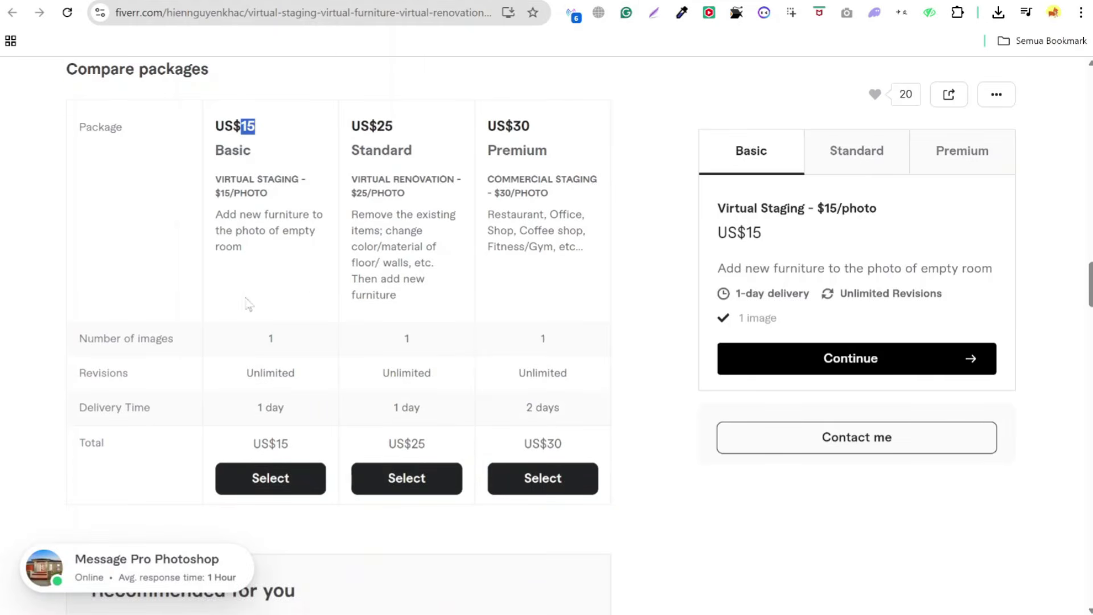
{"action": "scroll", "coordinate": [328, 275], "scroll_direction": "down", "scroll_amount": 7}
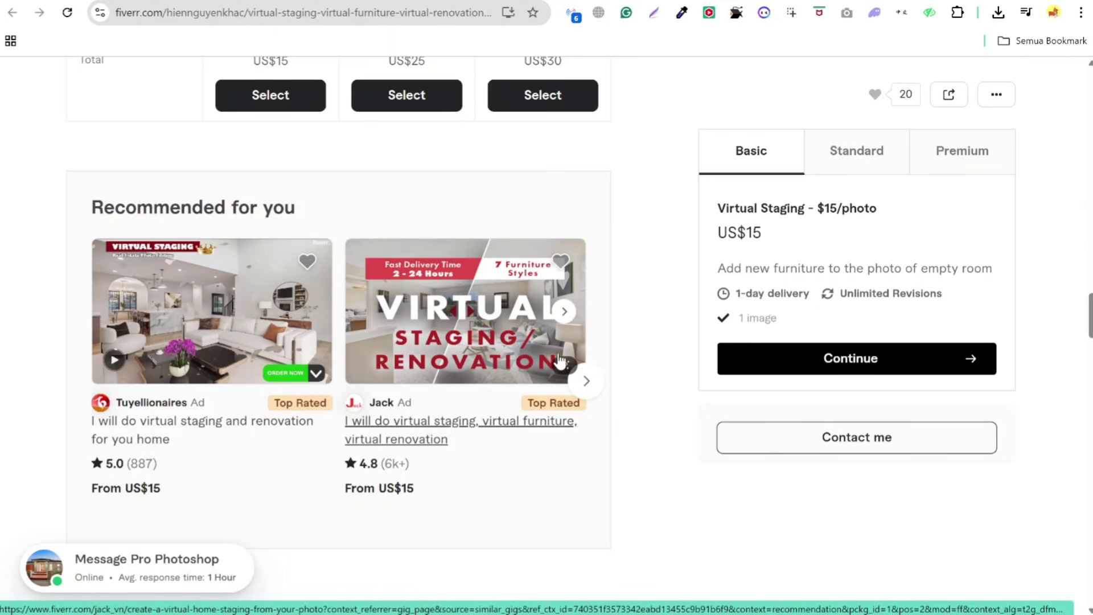
{"action": "scroll", "coordinate": [548, 366], "scroll_direction": "down", "scroll_amount": 10}
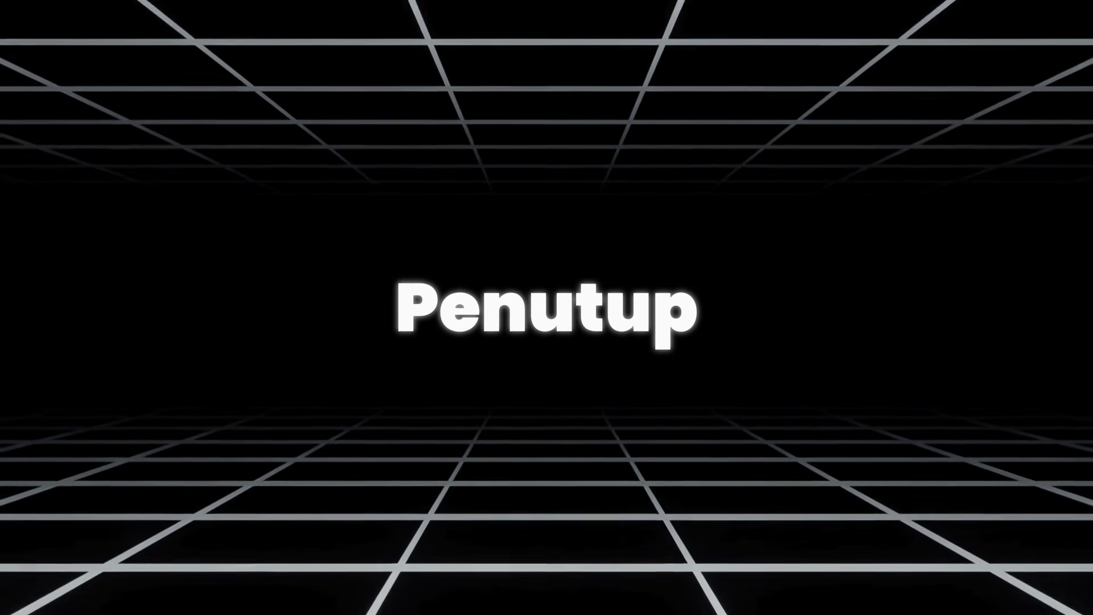